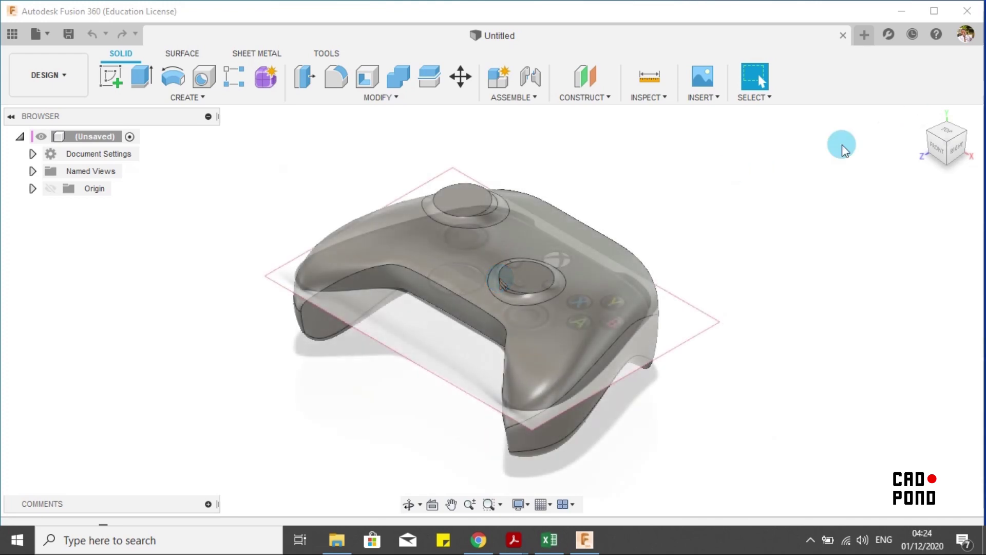
# Step: Start a new sketch on the controller model's horizontal XZ origin plane
pyautogui.click(929, 138)
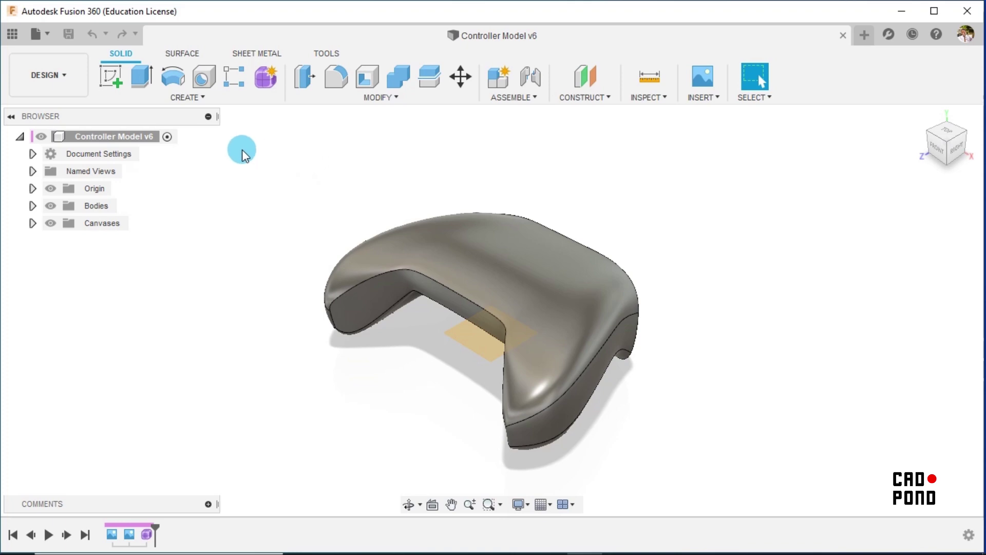
pyautogui.click(116, 77)
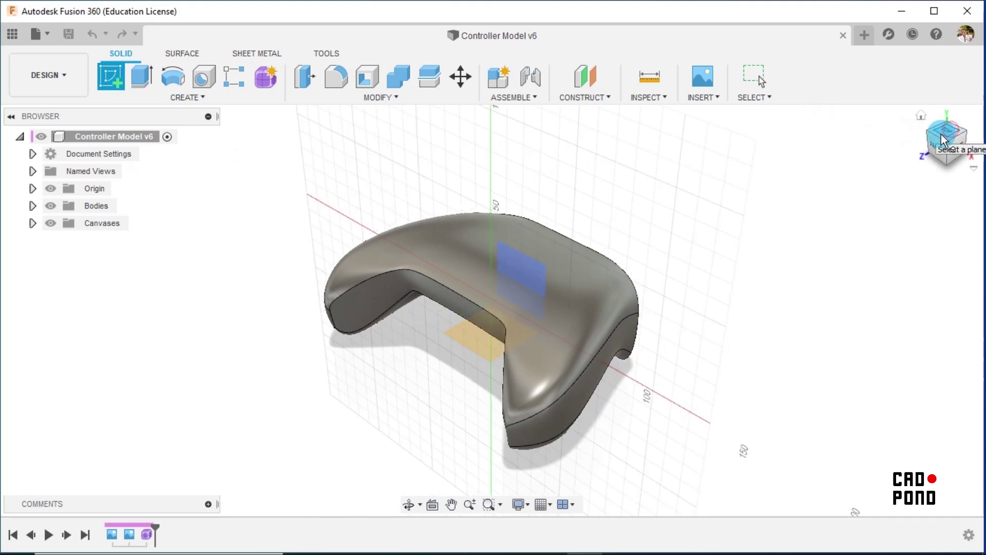
pyautogui.click(480, 310)
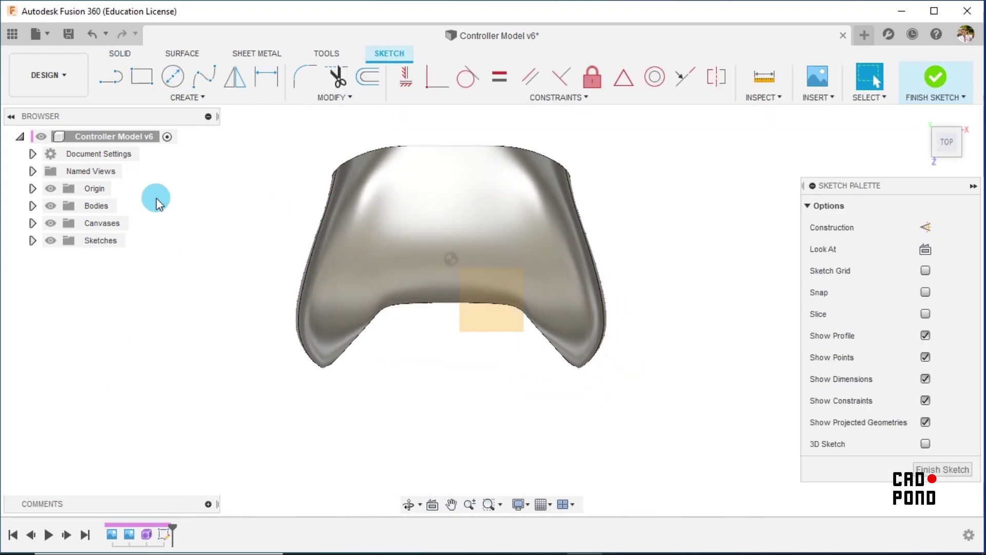
# Step: Show the Top Plane reference canvas and hide the controller bodies
pyautogui.click(33, 223)
pyautogui.click(64, 240)
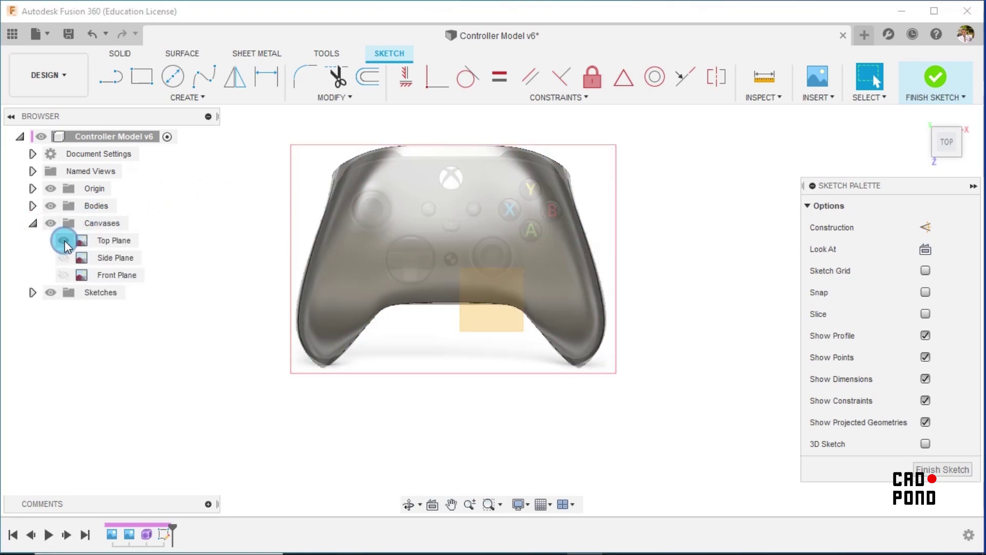
pyautogui.click(51, 207)
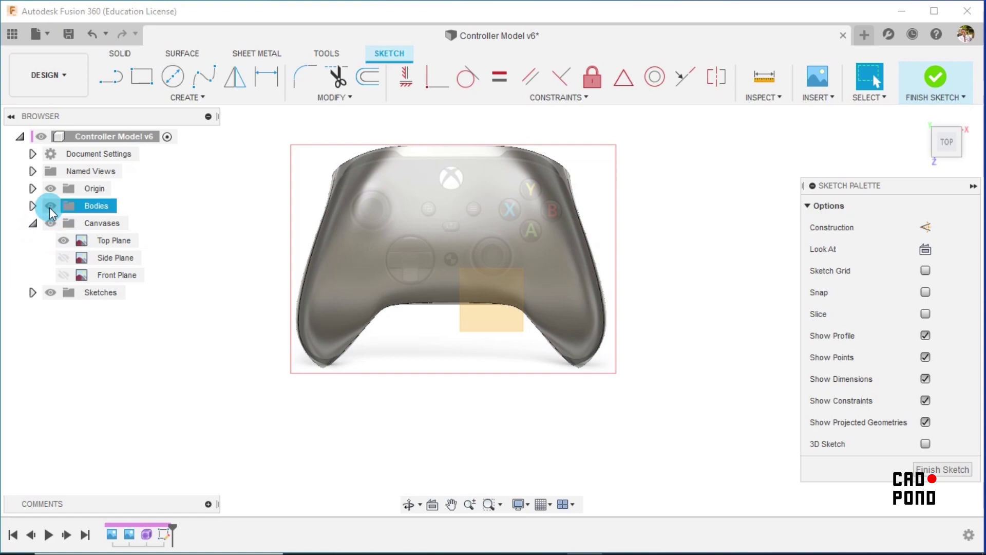
pyautogui.click(50, 206)
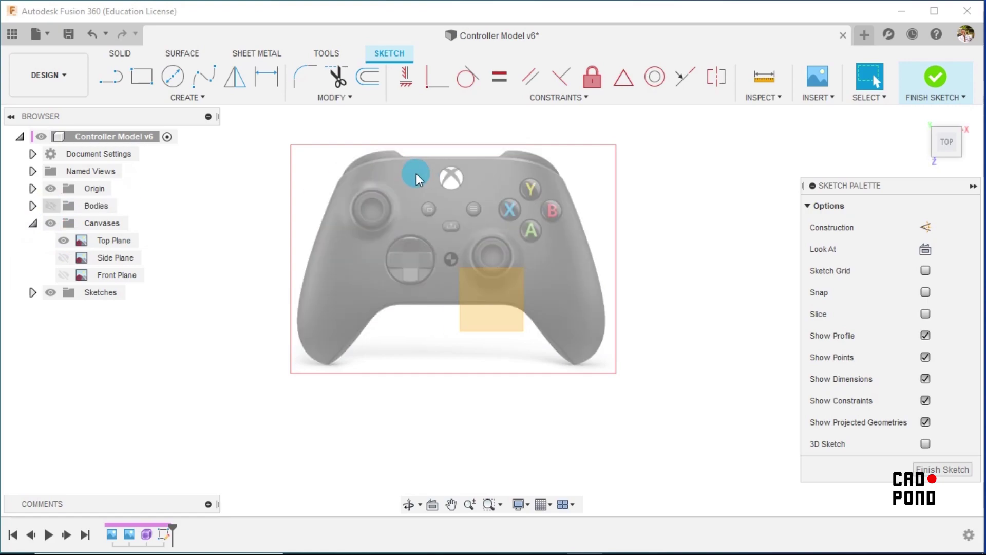
pyautogui.scroll(2, 381, 172)
pyautogui.scroll(1, 380, 172)
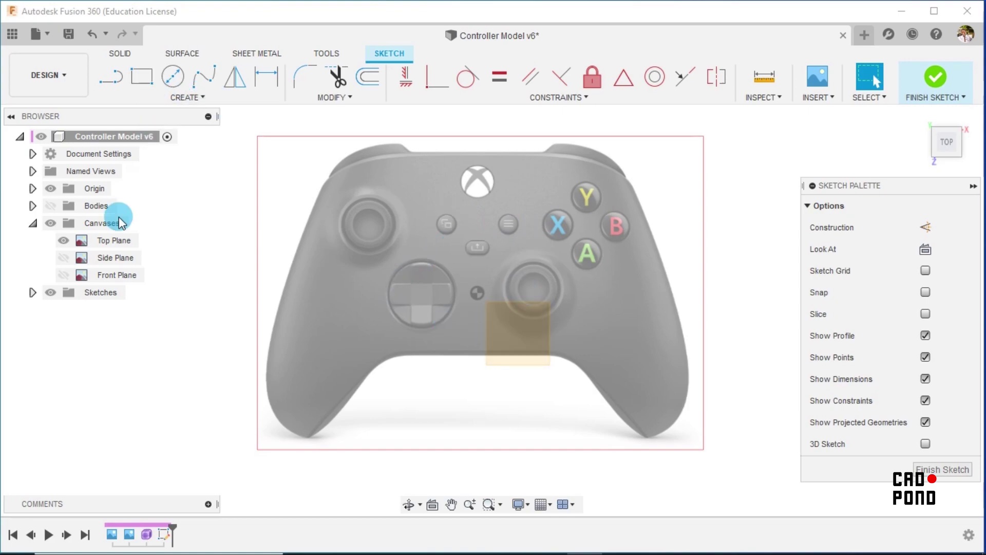
# Step: Hide the origin folder and switch on the visibility of its point O and its X, Y and Z axes
pyautogui.click(54, 189)
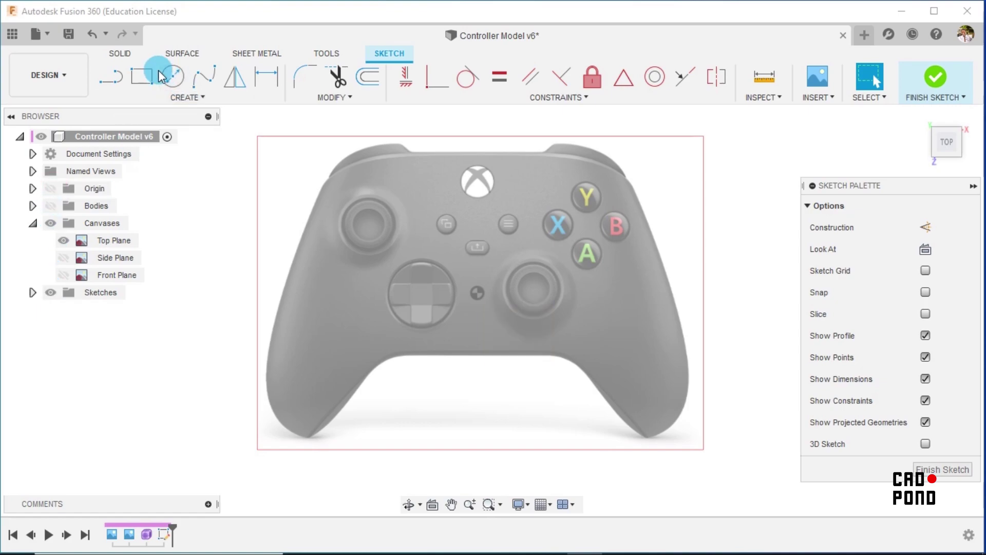
pyautogui.click(32, 189)
pyautogui.click(62, 258)
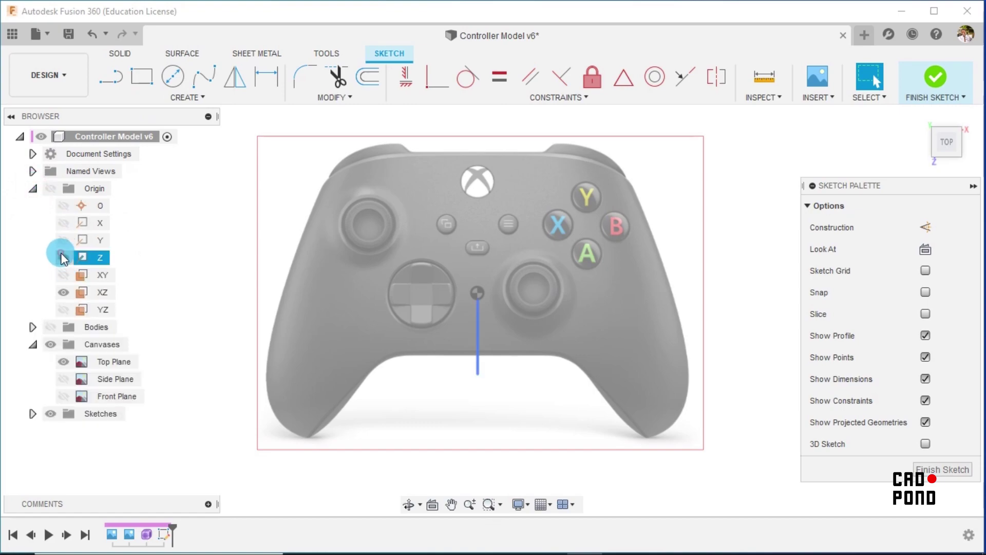
pyautogui.click(63, 240)
pyautogui.click(64, 222)
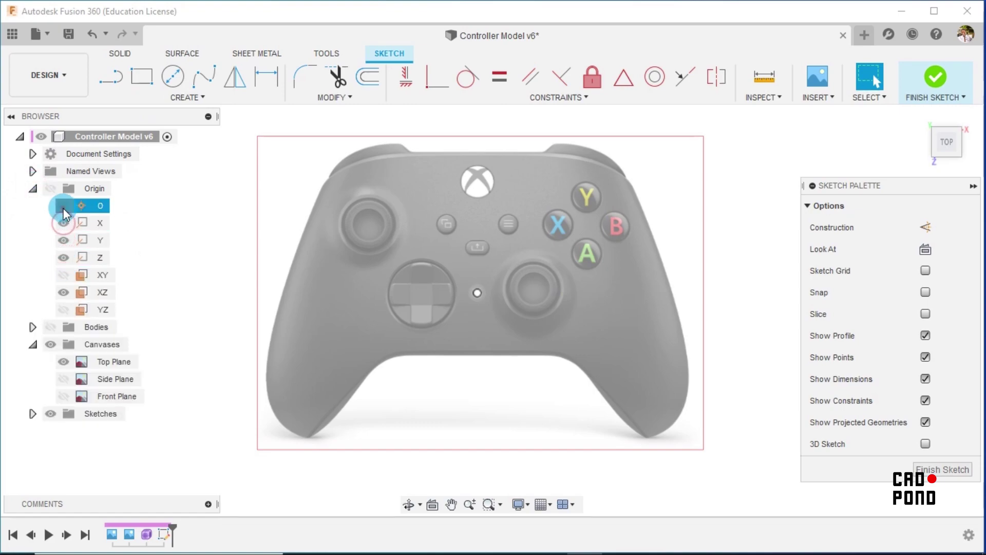
pyautogui.click(64, 206)
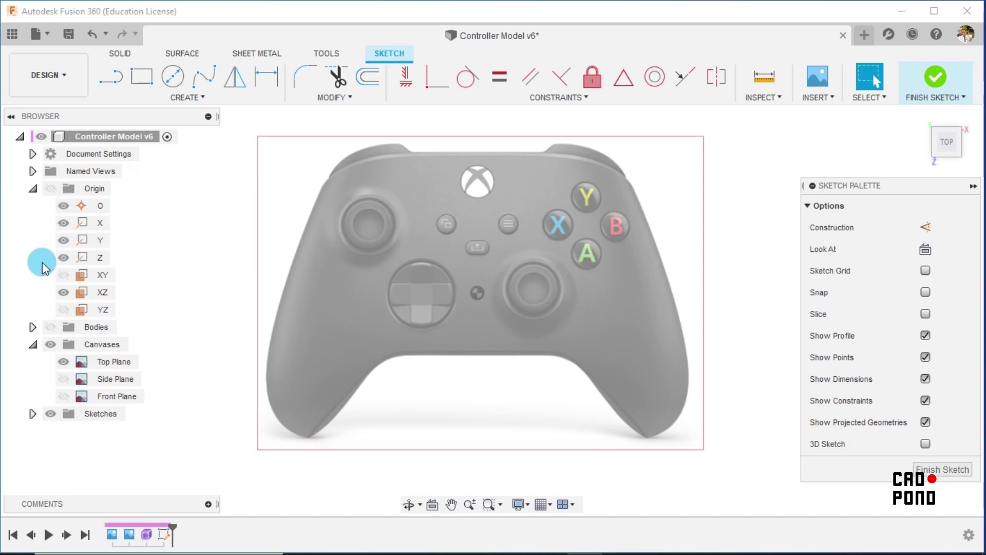
# Step: Sketch a 3-point circle about 22 mm in diameter around the upper-left thumbstick on the canvas
pyautogui.click(172, 79)
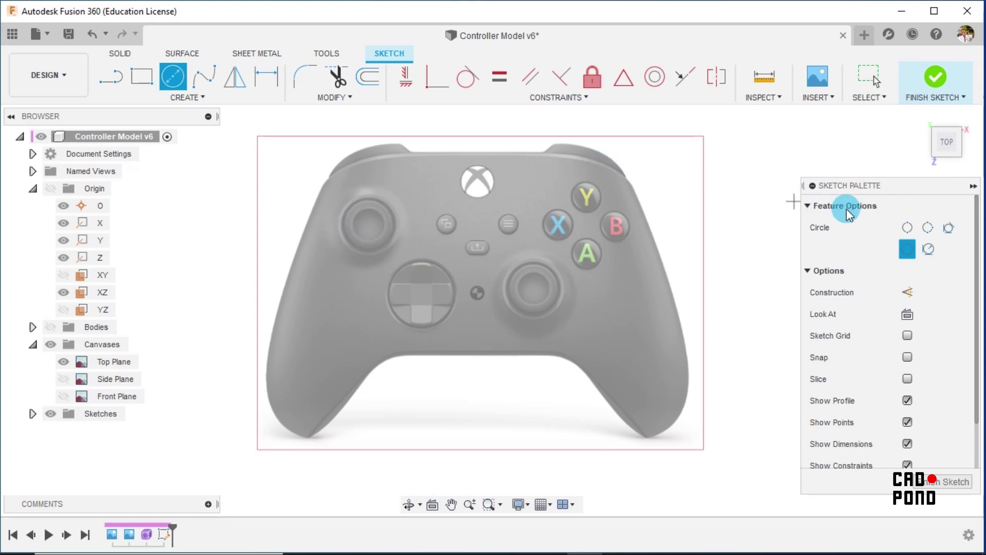
pyautogui.click(927, 229)
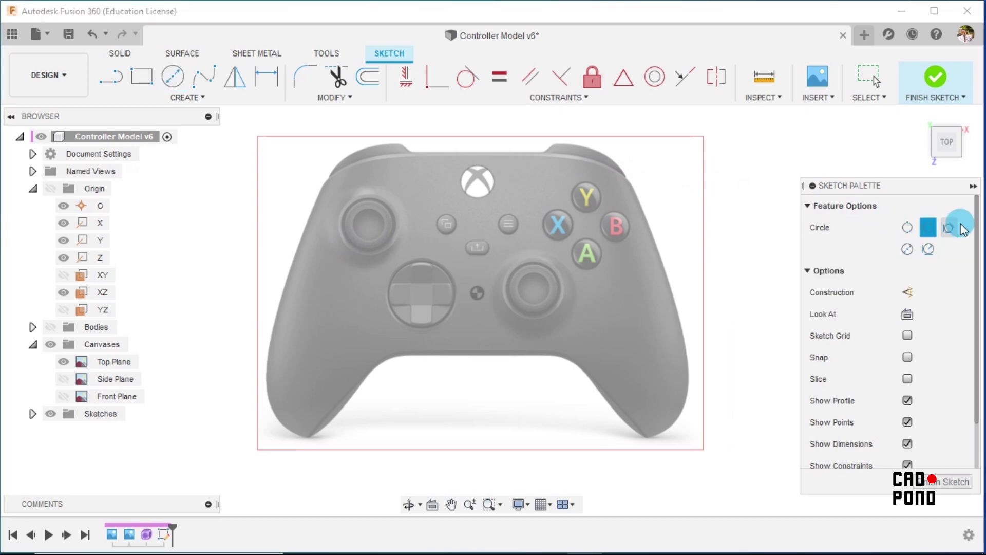
pyautogui.scroll(5, 369, 208)
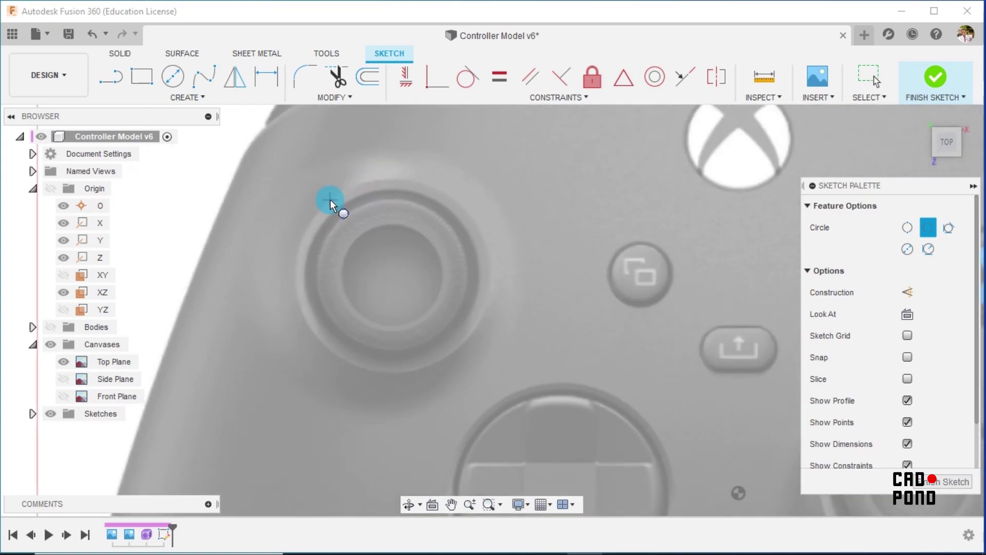
pyautogui.click(330, 200)
pyautogui.click(463, 298)
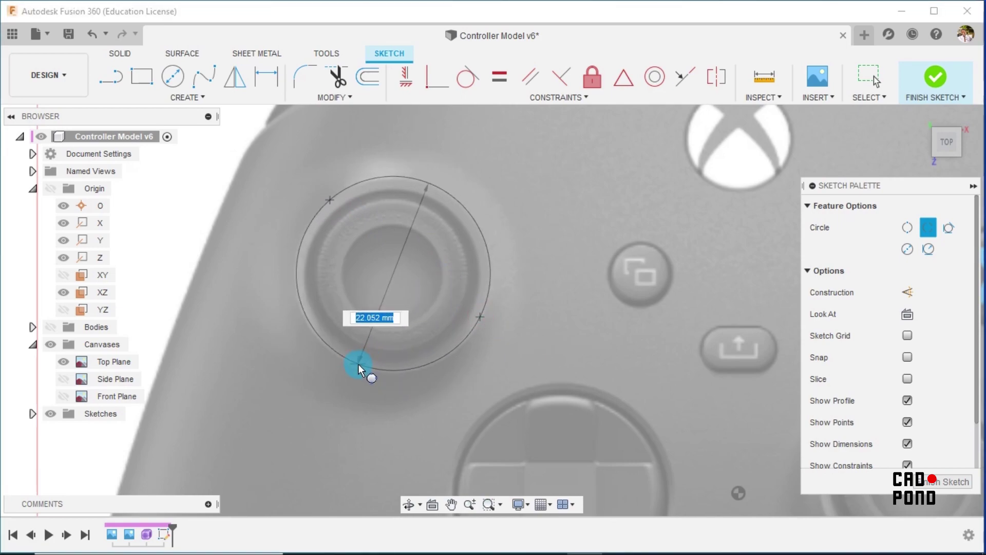
pyautogui.click(358, 367)
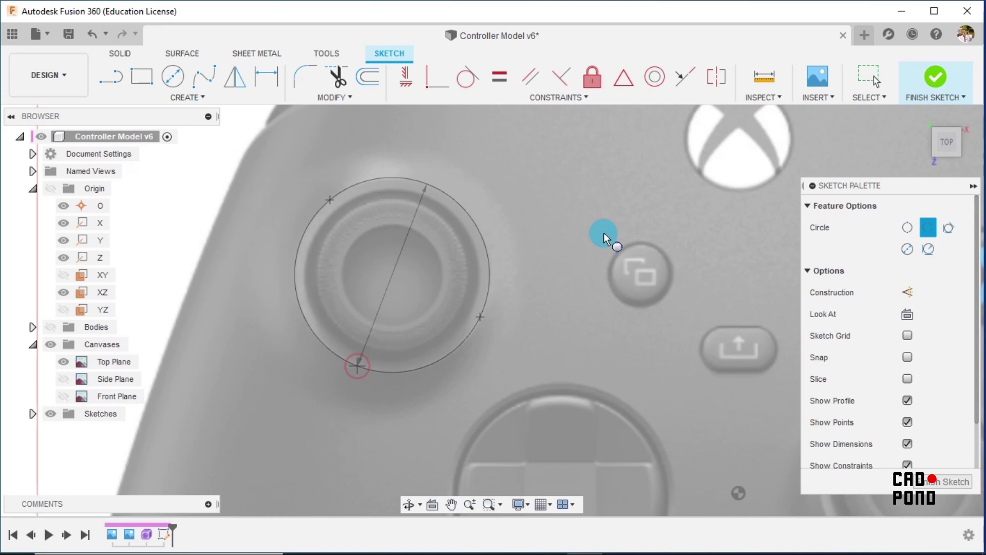
# Step: Sketch a 3-point circle about 7 mm in diameter around the small button with the overlapping-rectangles symbol
pyautogui.scroll(-3, 611, 244)
pyautogui.scroll(5, 456, 233)
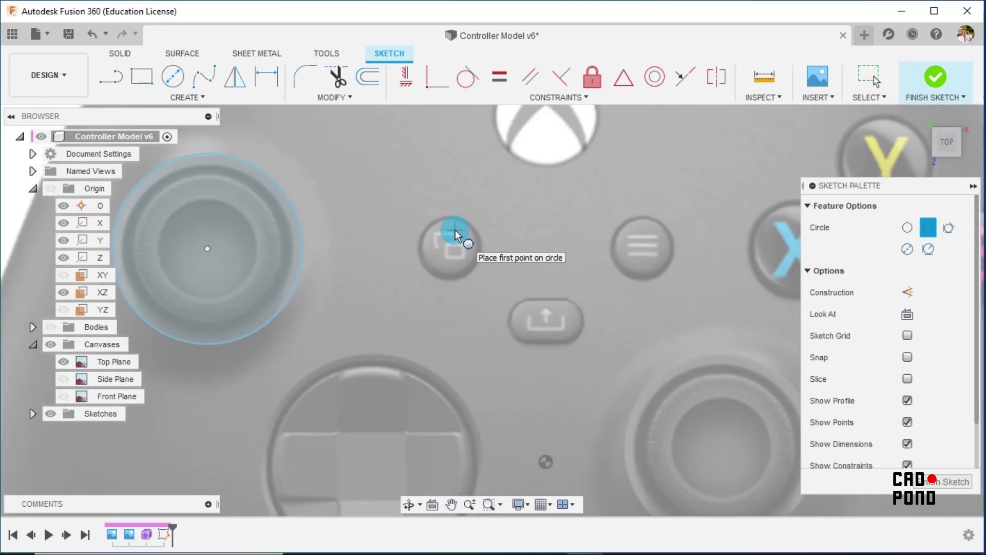
pyautogui.scroll(3, 447, 231)
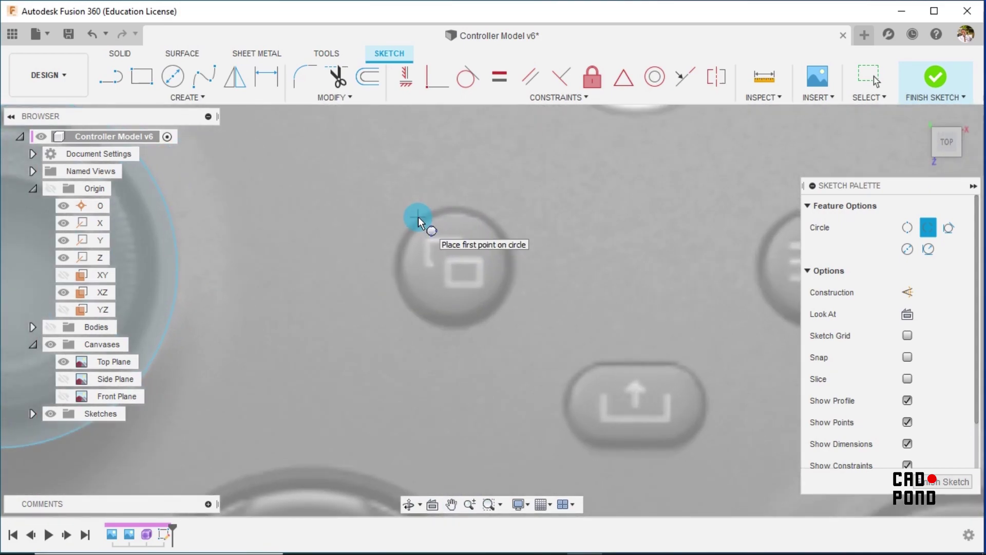
pyautogui.click(418, 223)
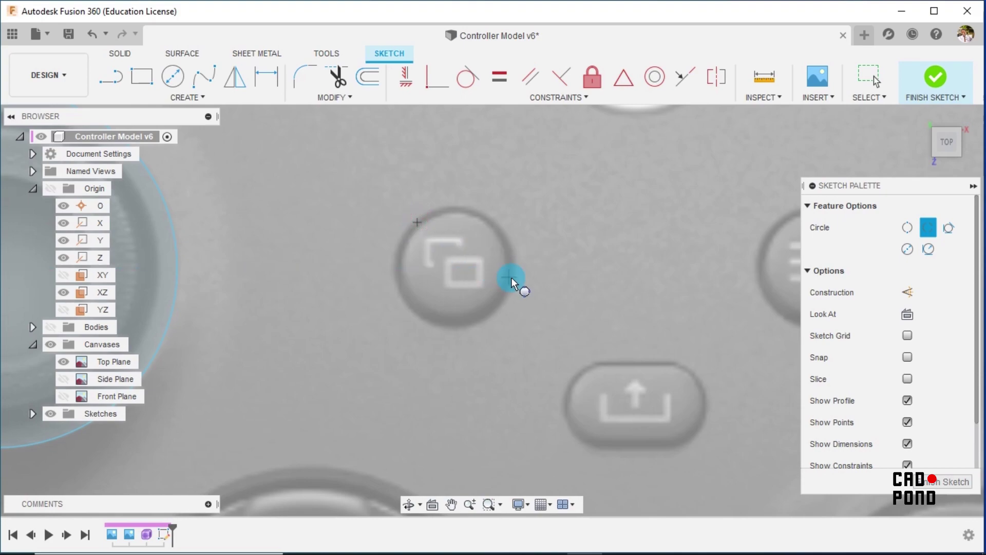
pyautogui.click(511, 278)
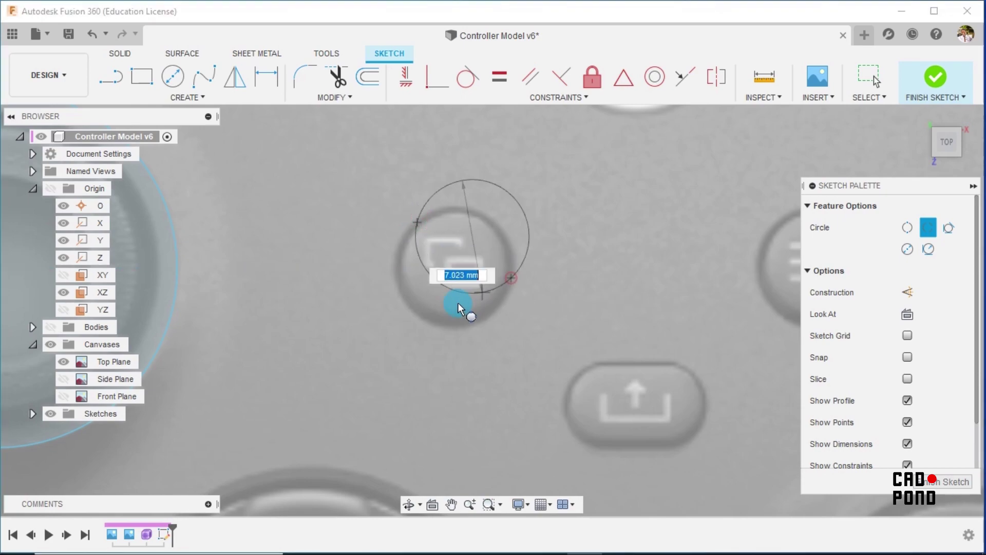
pyautogui.click(436, 327)
# Step: Sketch a 3-point circle about 12 mm in diameter around the Xbox logo button
pyautogui.scroll(-8, 541, 280)
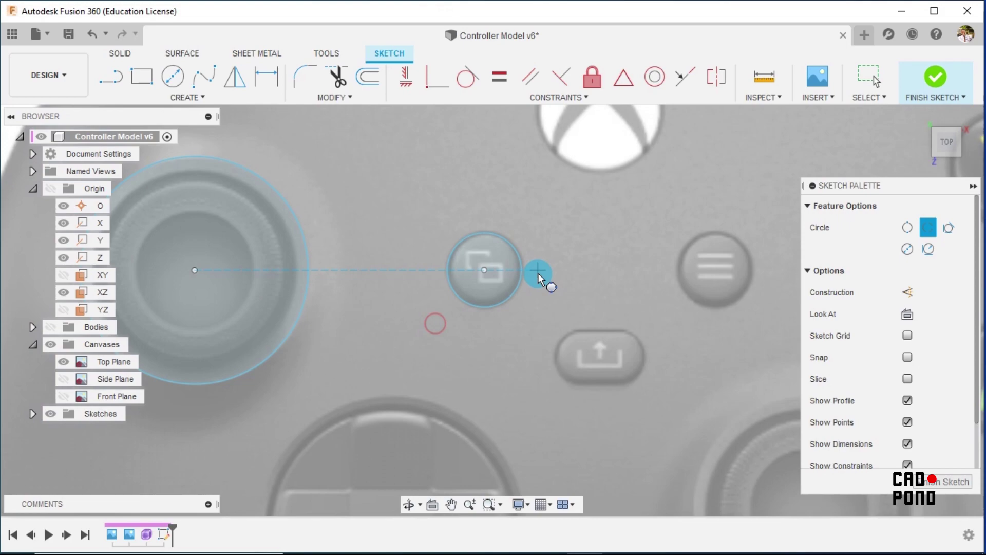
pyautogui.scroll(4, 482, 180)
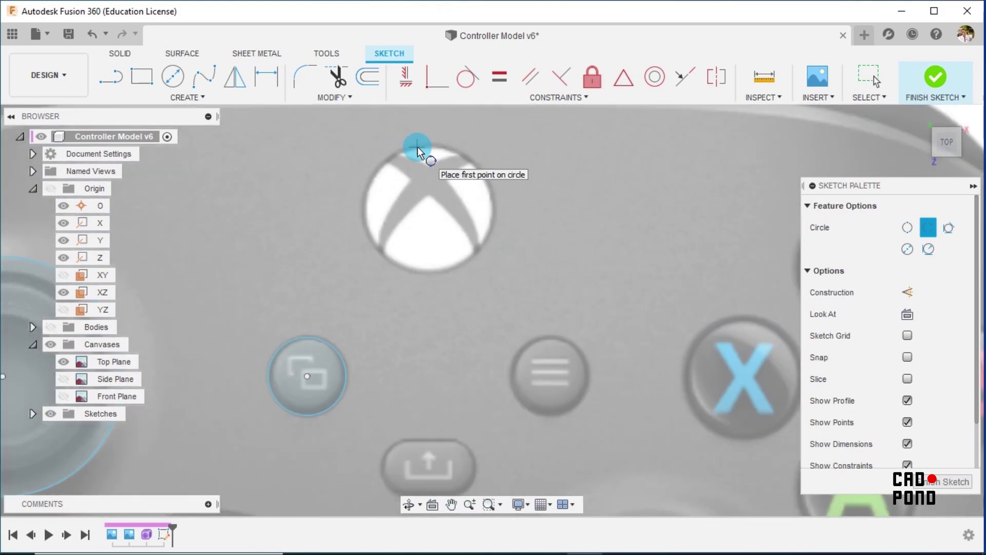
pyautogui.click(417, 147)
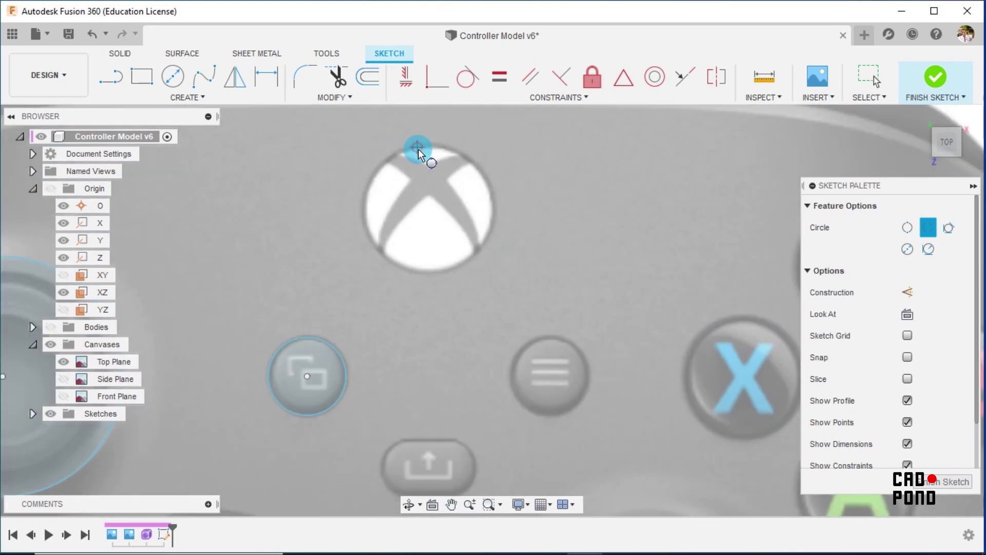
pyautogui.click(487, 234)
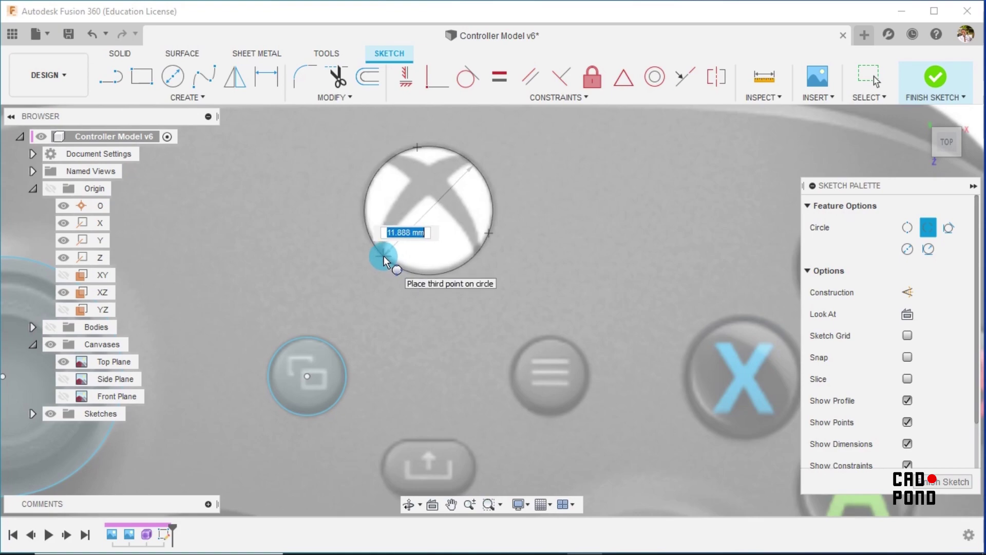
pyautogui.click(384, 259)
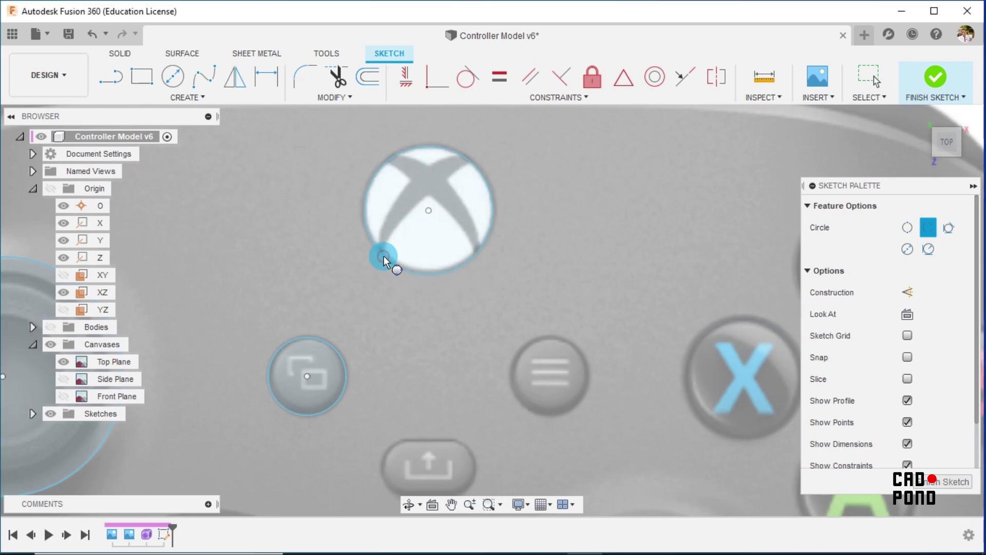
# Step: Sketch a 3-point circle about 7 mm in diameter around the small button with the three-line menu symbol
pyautogui.click(526, 346)
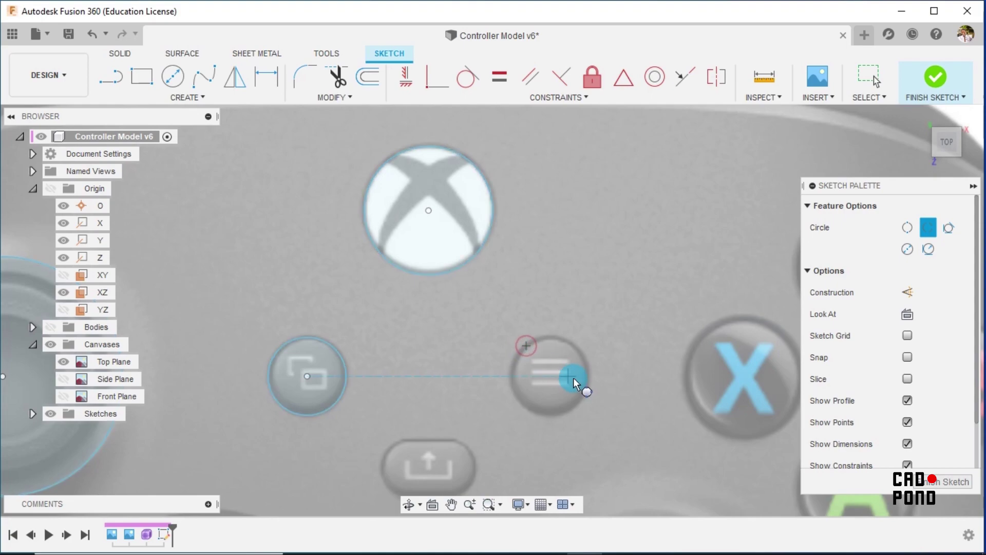
pyautogui.click(586, 383)
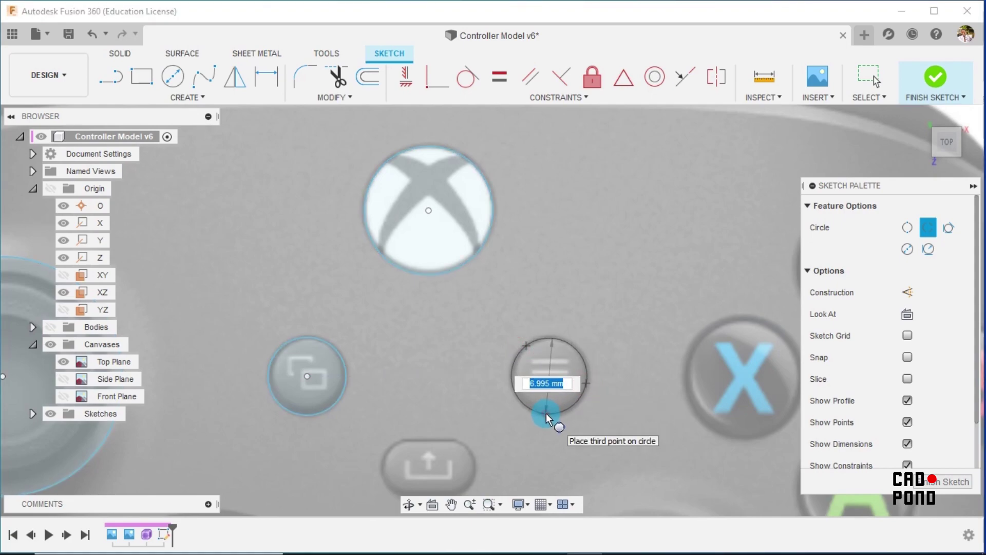
pyautogui.click(547, 416)
# Step: Sketch a 3-point circle about 26 mm in diameter around the directional pad
pyautogui.scroll(-2, 572, 286)
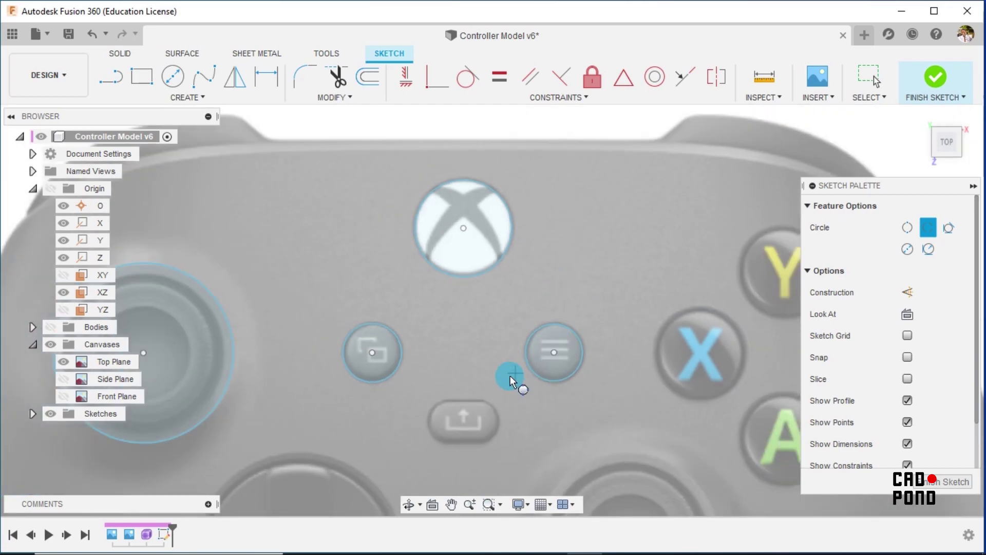
pyautogui.moveTo(509, 377); pyautogui.dragTo(508, 192, button='middle')
pyautogui.scroll(2, 245, 293)
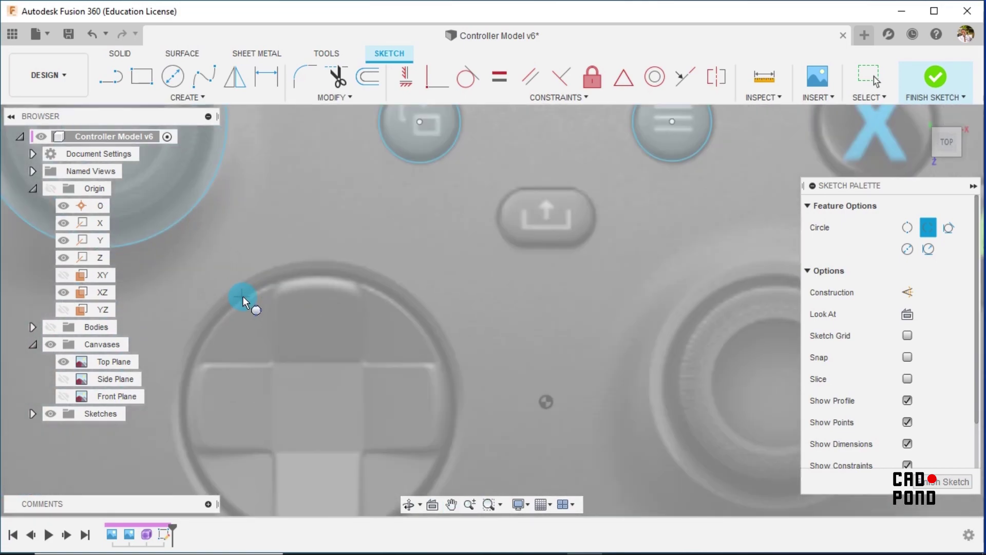
pyautogui.scroll(1, 237, 301)
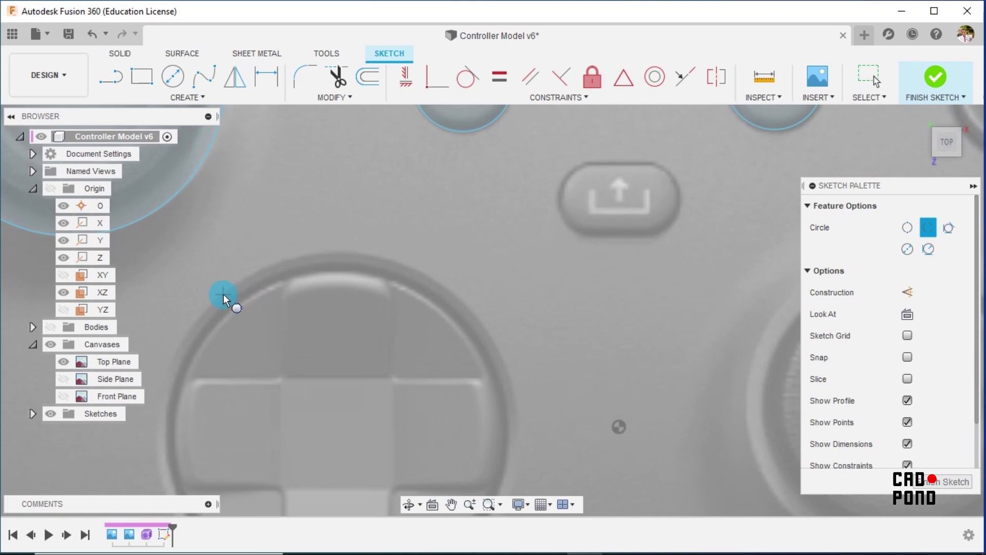
pyautogui.click(223, 295)
pyautogui.scroll(-2, 286, 350)
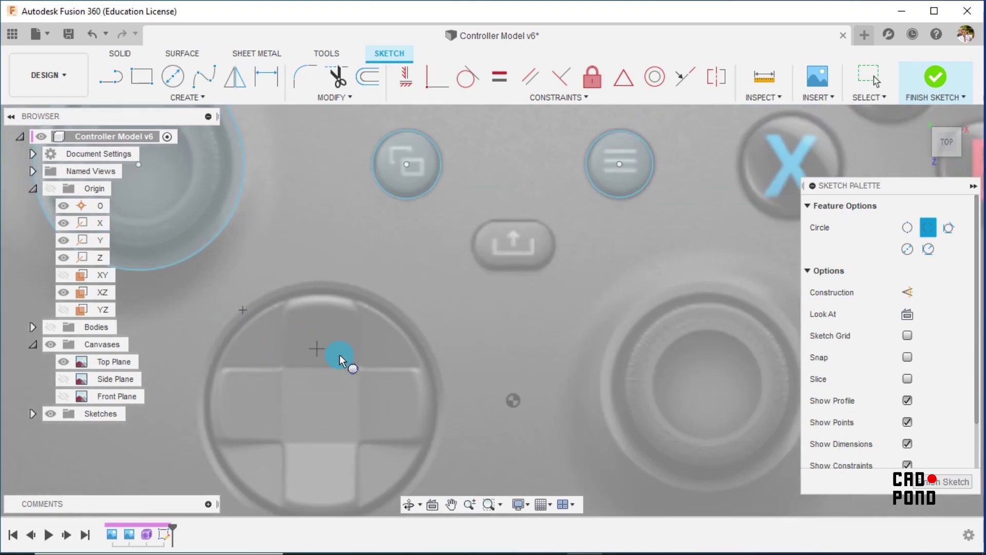
pyautogui.click(444, 383)
pyautogui.scroll(-2, 400, 406)
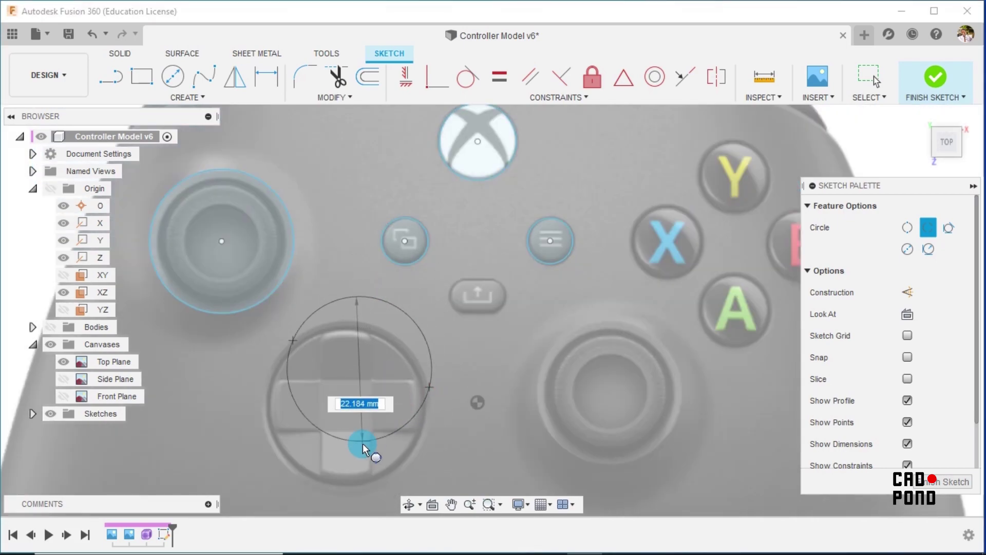
pyautogui.scroll(4, 337, 480)
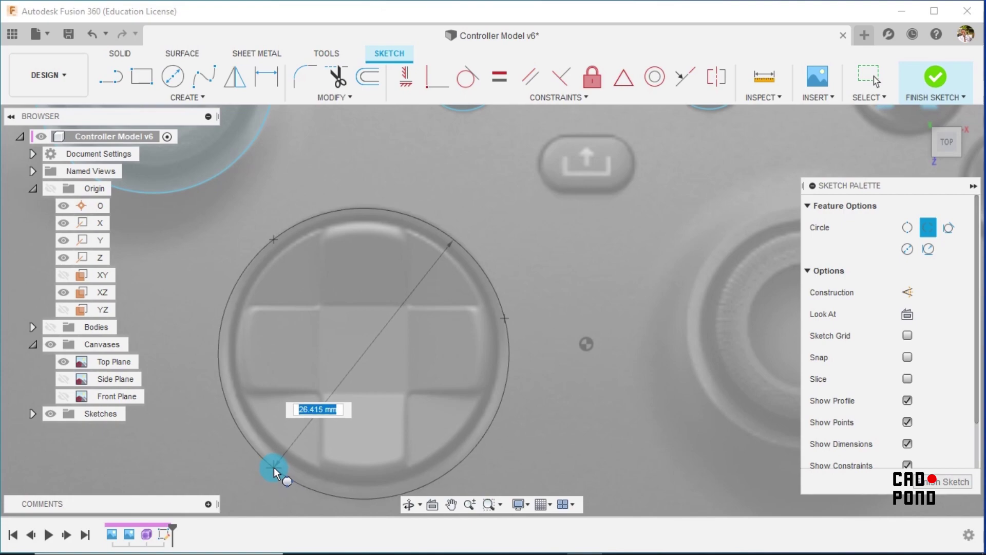
pyautogui.click(274, 468)
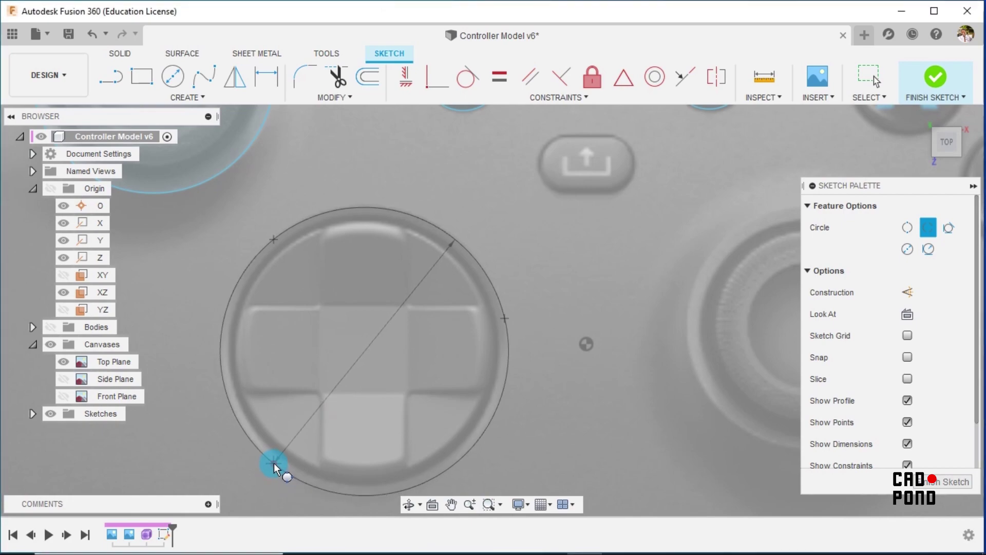
pyautogui.scroll(-4, 345, 359)
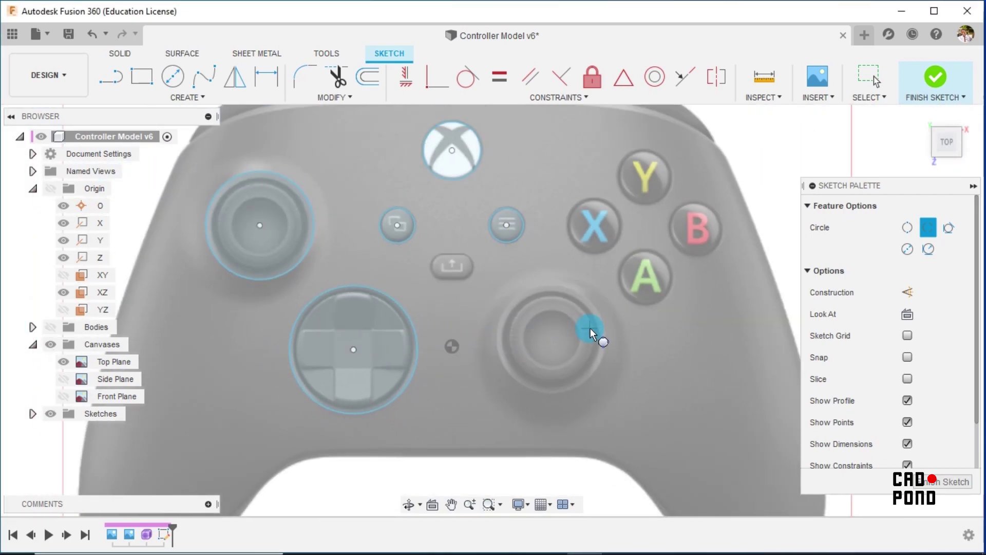
# Step: Sketch a 3-point circle about 22 mm in diameter around the thumbstick below the A and X buttons
pyautogui.scroll(4, 590, 331)
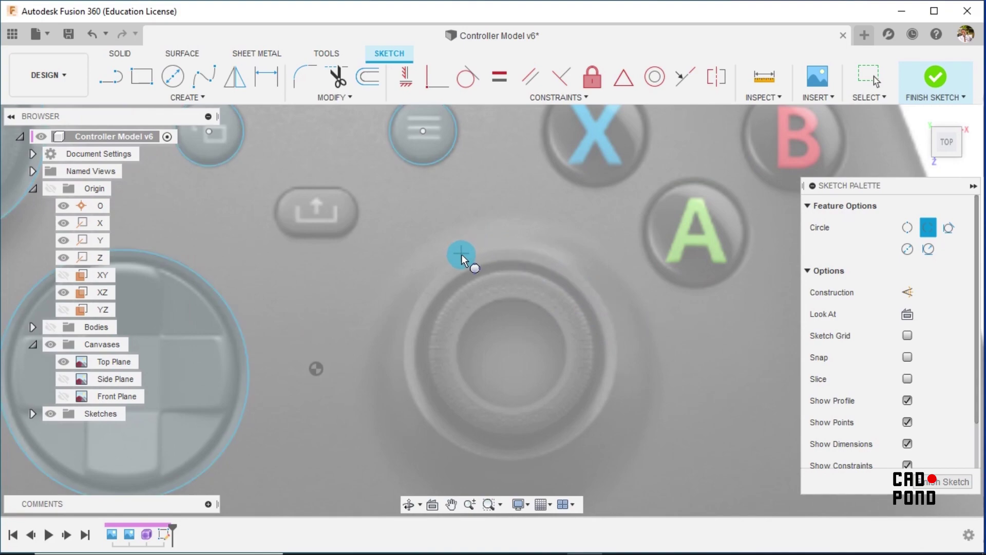
pyautogui.click(460, 258)
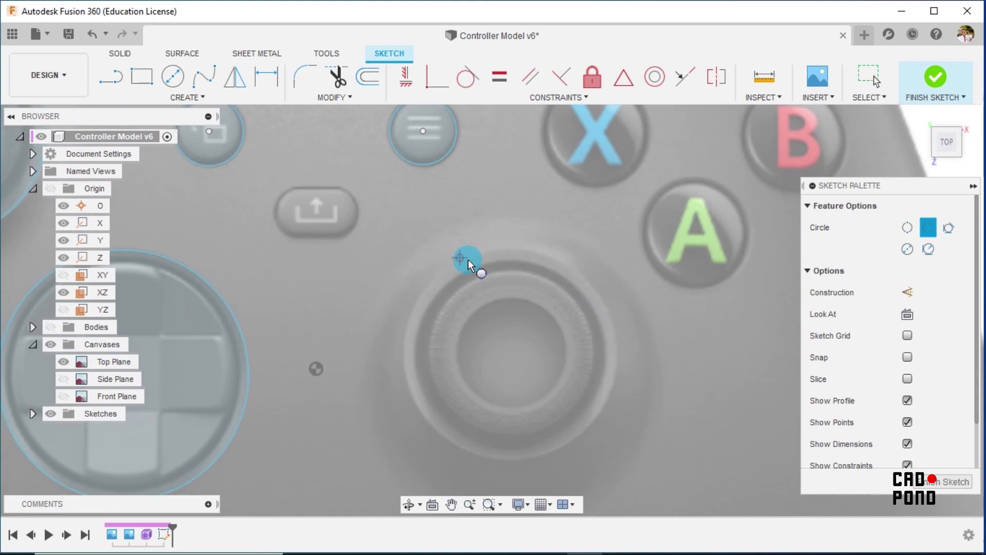
pyautogui.click(619, 343)
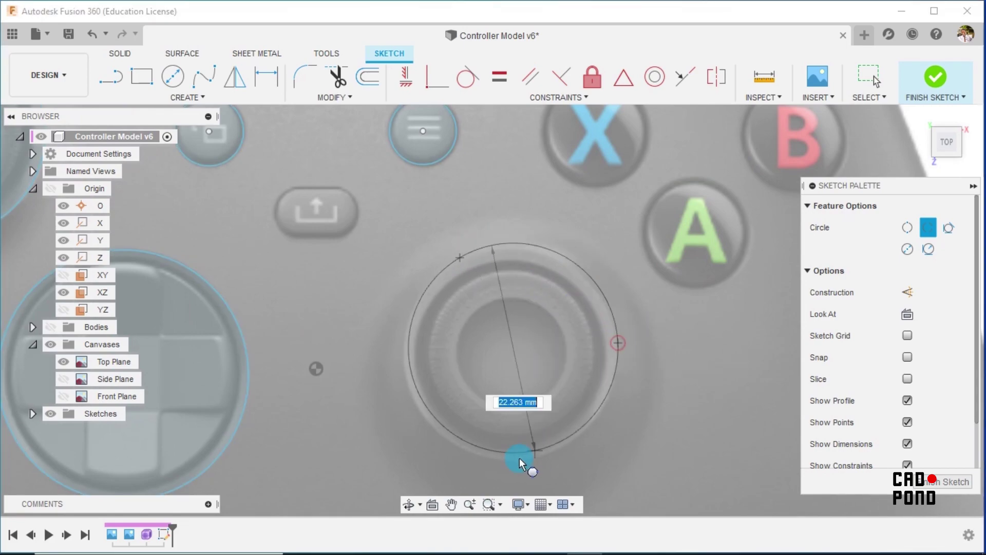
pyautogui.click(513, 462)
# Step: Sketch a 3-point circle about 11 mm in diameter around the Y button
pyautogui.scroll(-2, 579, 324)
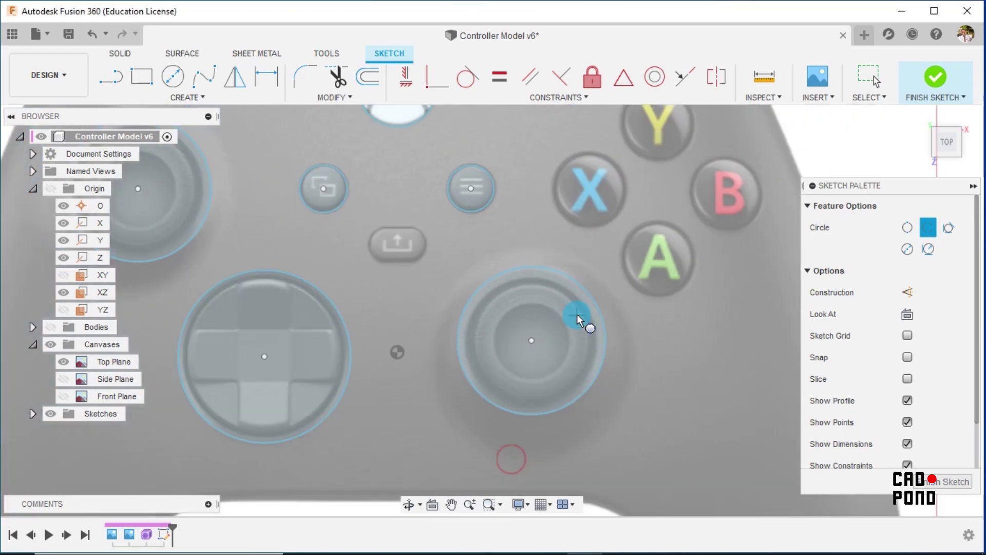
pyautogui.scroll(-2, 578, 320)
pyautogui.scroll(-1, 654, 187)
pyautogui.moveTo(653, 187)
pyautogui.mouseDown(button='middle')
pyautogui.moveTo(587, 210)
pyautogui.moveTo(547, 205)
pyautogui.mouseUp(button='middle')
pyautogui.scroll(2, 546, 190)
pyautogui.scroll(2, 546, 189)
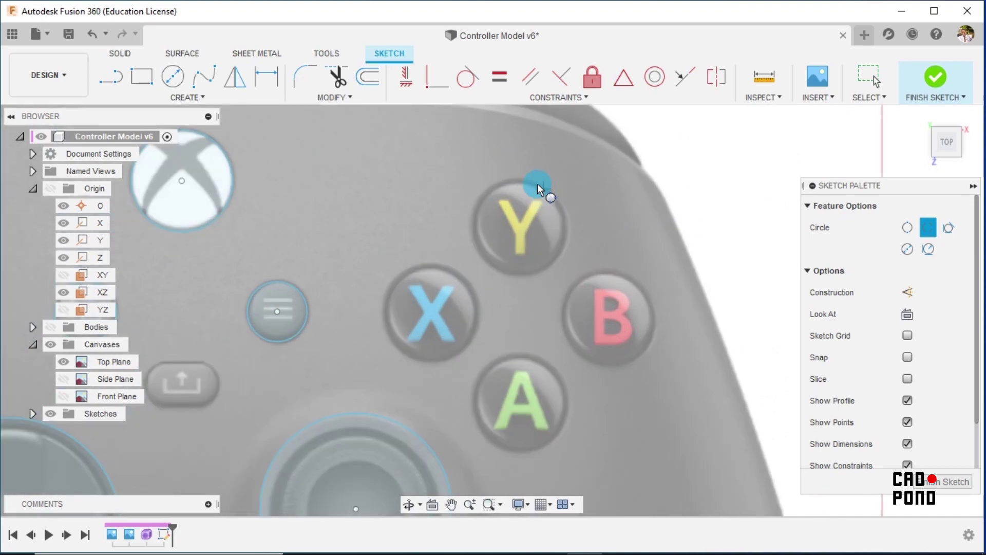
pyautogui.click(512, 180)
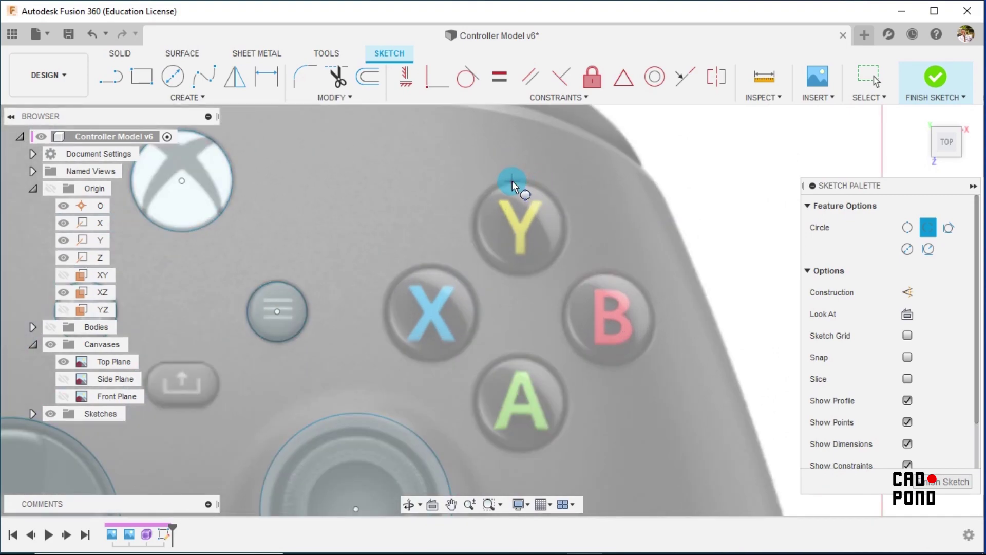
pyautogui.click(559, 255)
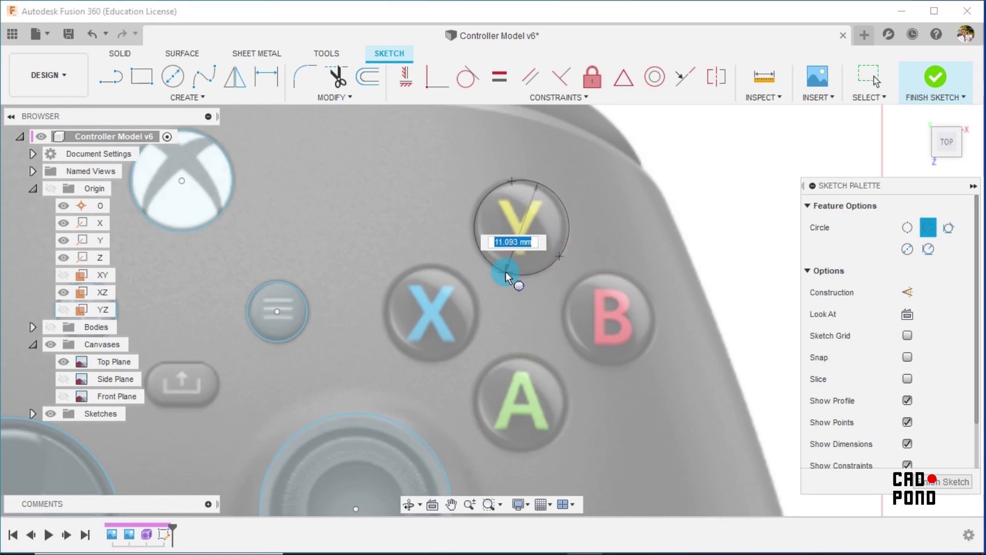
pyautogui.click(505, 271)
# Step: Sketch a 3-point circle around the X button, following its outer edge on the canvas
pyautogui.click(403, 274)
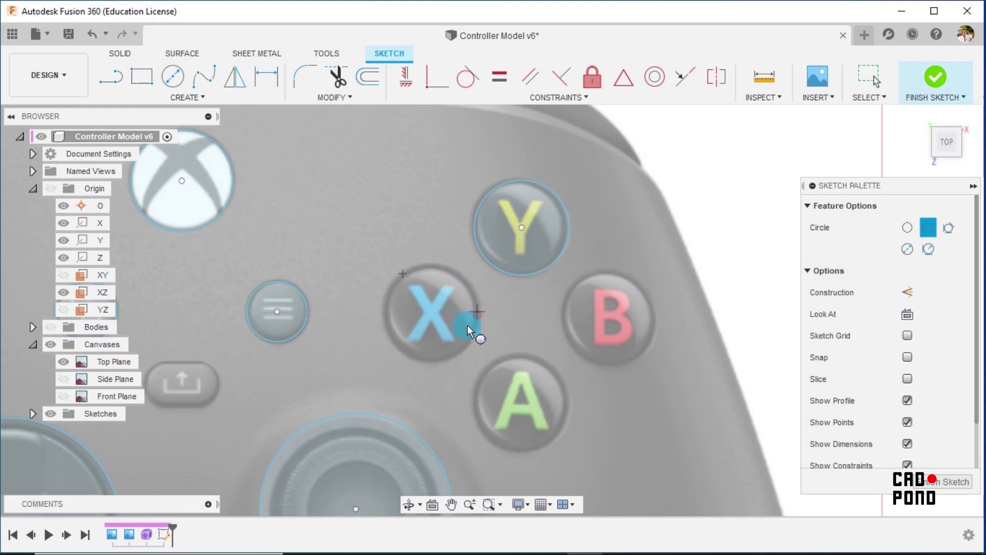
pyautogui.click(477, 313)
pyautogui.click(439, 363)
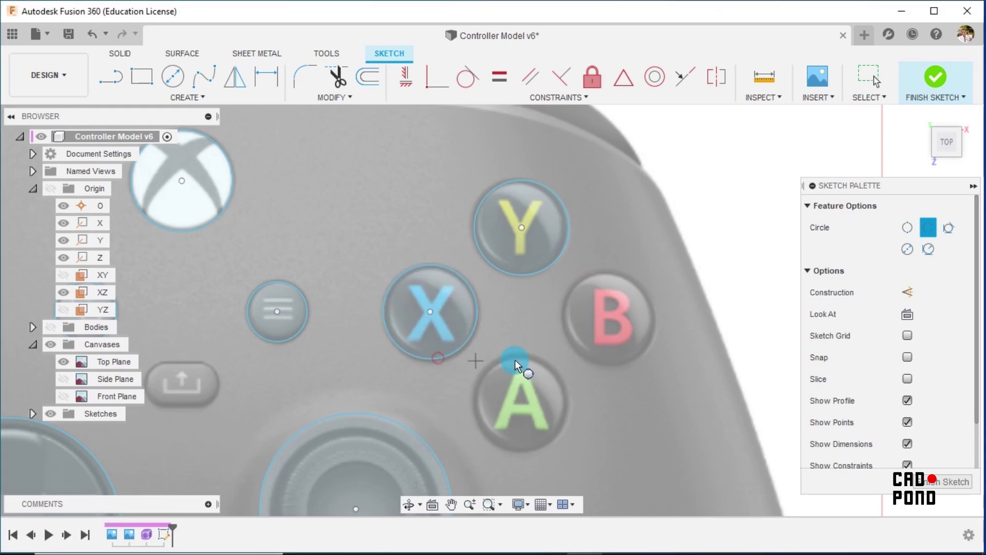
# Step: Sketch a 3-point circle about 11 mm in diameter around the A button
pyautogui.scroll(2, 495, 363)
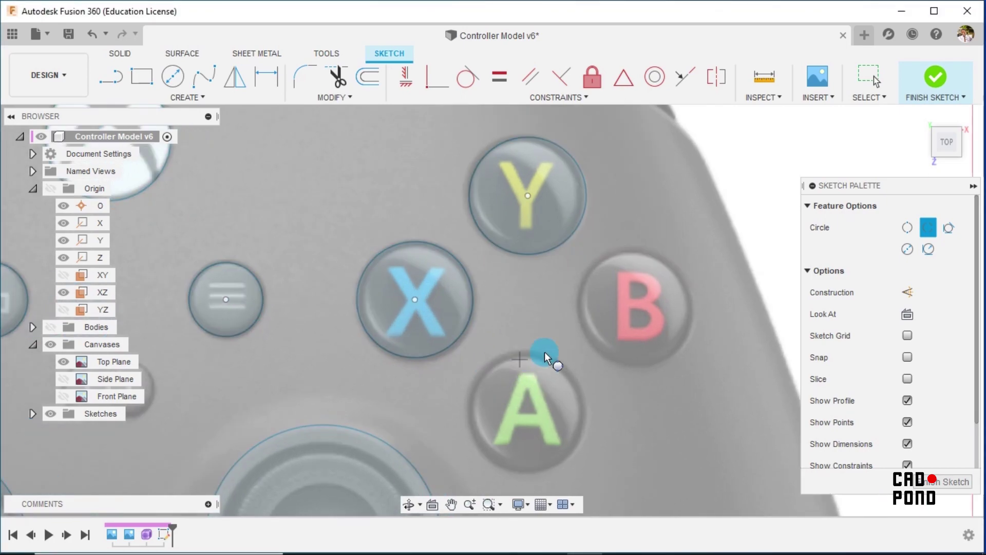
pyautogui.moveTo(545, 354)
pyautogui.mouseDown(button='middle')
pyautogui.moveTo(482, 275)
pyautogui.moveTo(425, 226)
pyautogui.mouseUp(button='middle')
pyautogui.scroll(2, 417, 231)
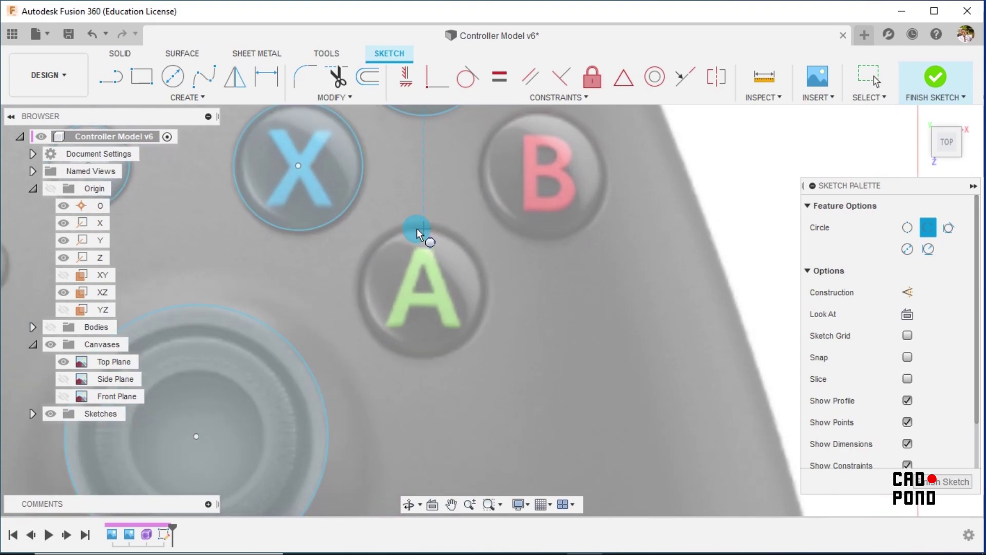
pyautogui.click(389, 235)
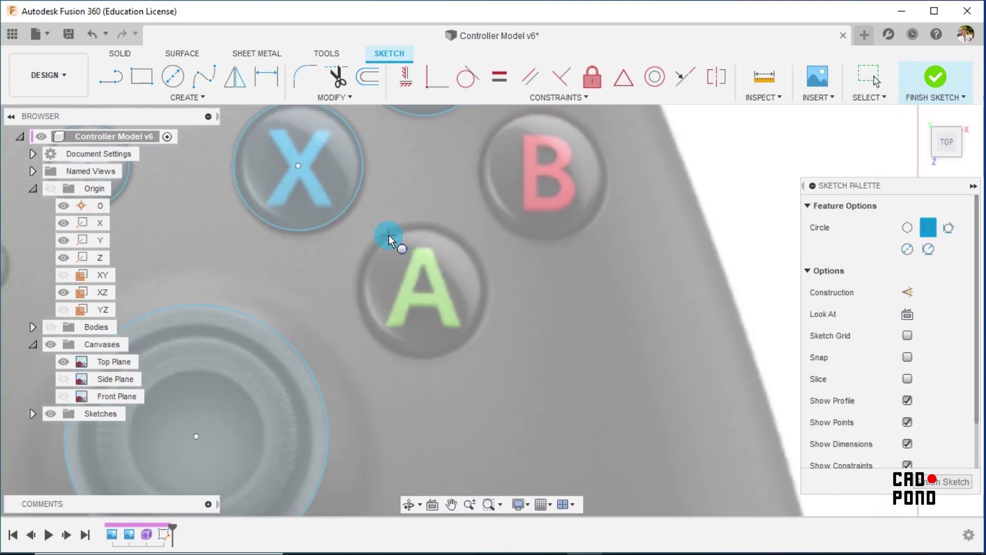
pyautogui.click(481, 315)
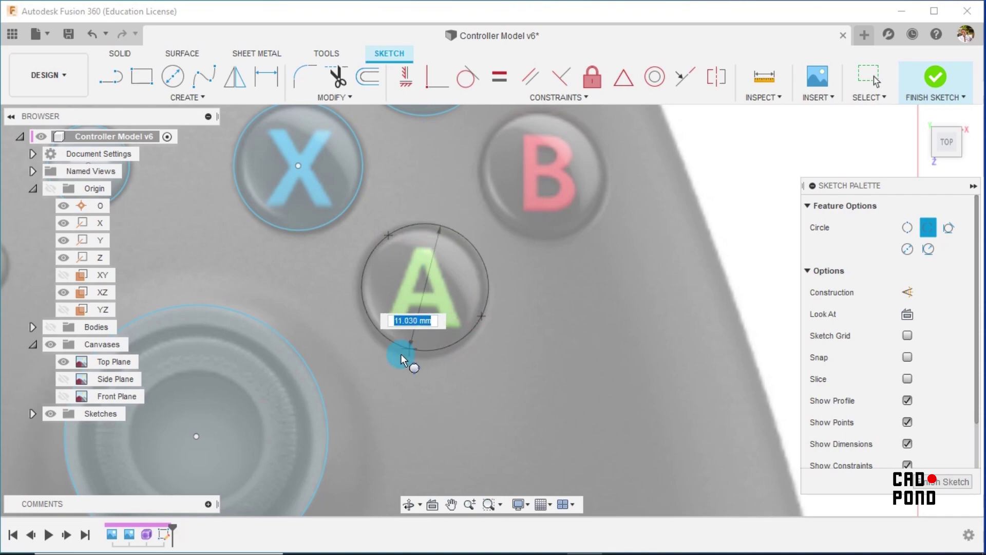
pyautogui.click(402, 350)
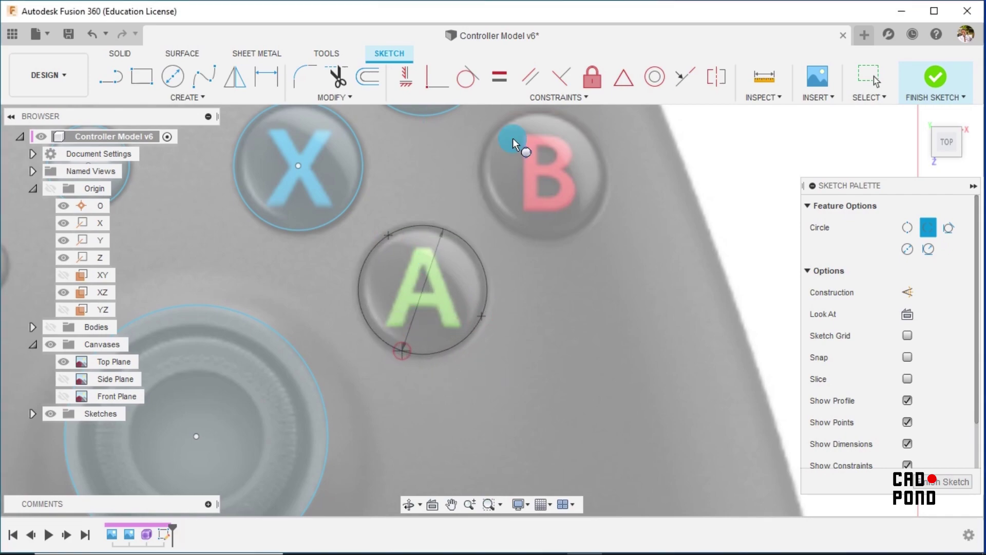
# Step: Sketch a 3-point circle about 11 mm in diameter around the B button
pyautogui.click(504, 122)
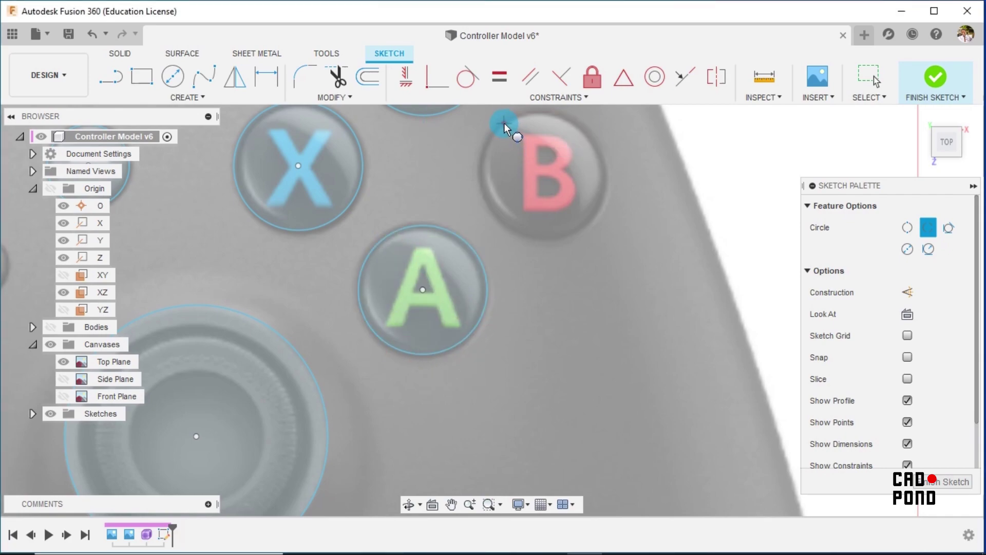
pyautogui.click(603, 168)
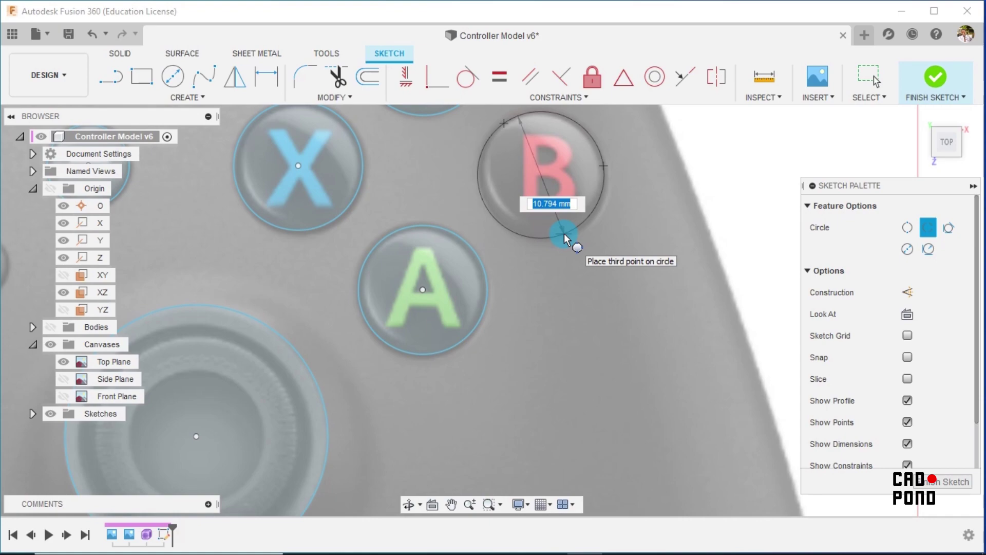
pyautogui.click(564, 233)
# Step: Sketch a horizontal overall slot about 5 mm wide around the share button with the upward-arrow symbol
pyautogui.scroll(-4, 611, 211)
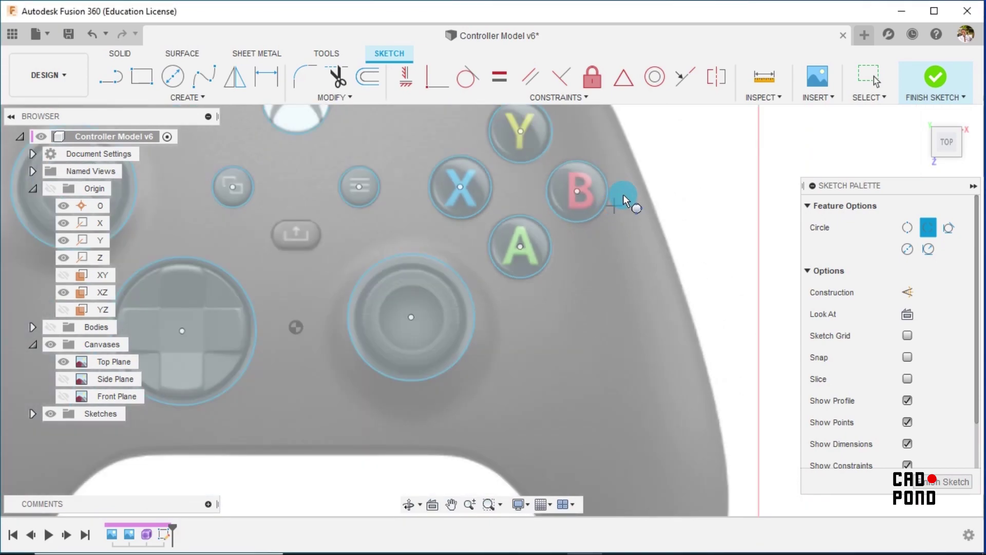
pyautogui.moveTo(652, 171)
pyautogui.mouseDown(button='middle')
pyautogui.moveTo(733, 247)
pyautogui.moveTo(759, 300)
pyautogui.mouseUp(button='middle')
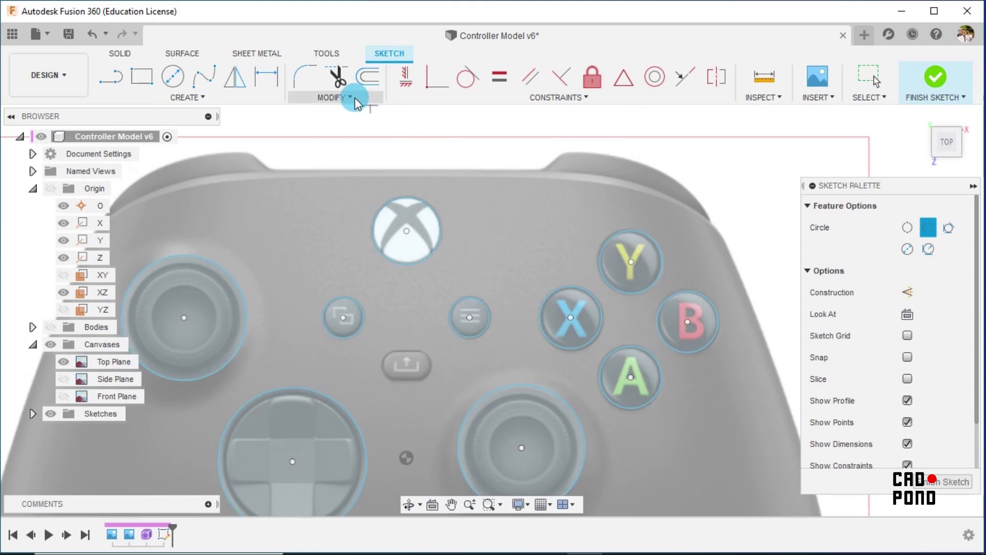
pyautogui.click(188, 100)
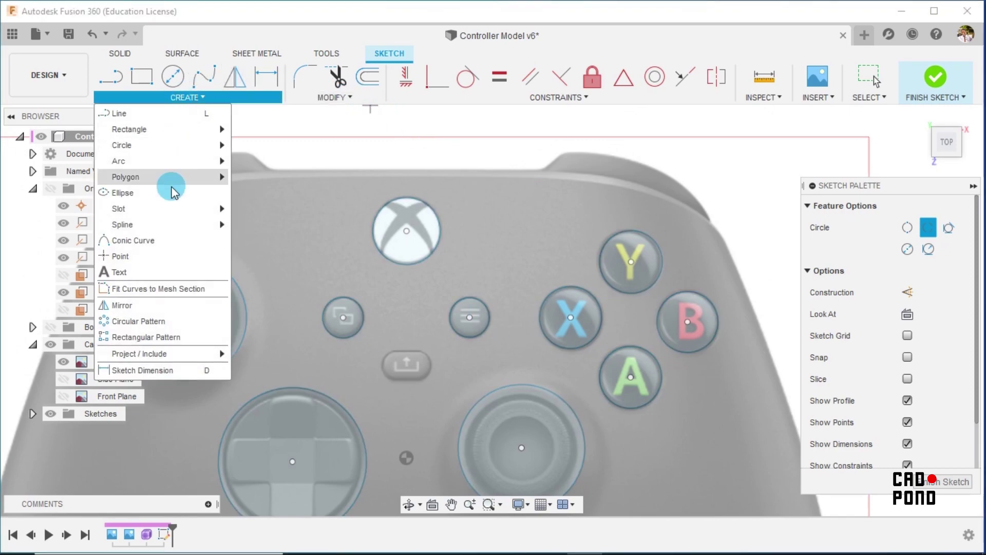
pyautogui.moveTo(172, 210)
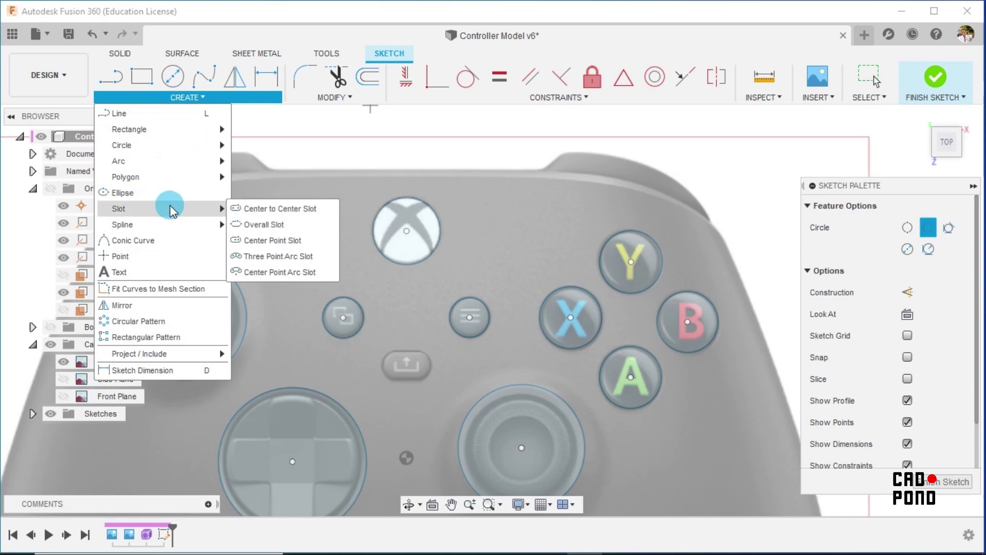
pyautogui.click(278, 226)
pyautogui.scroll(3, 406, 384)
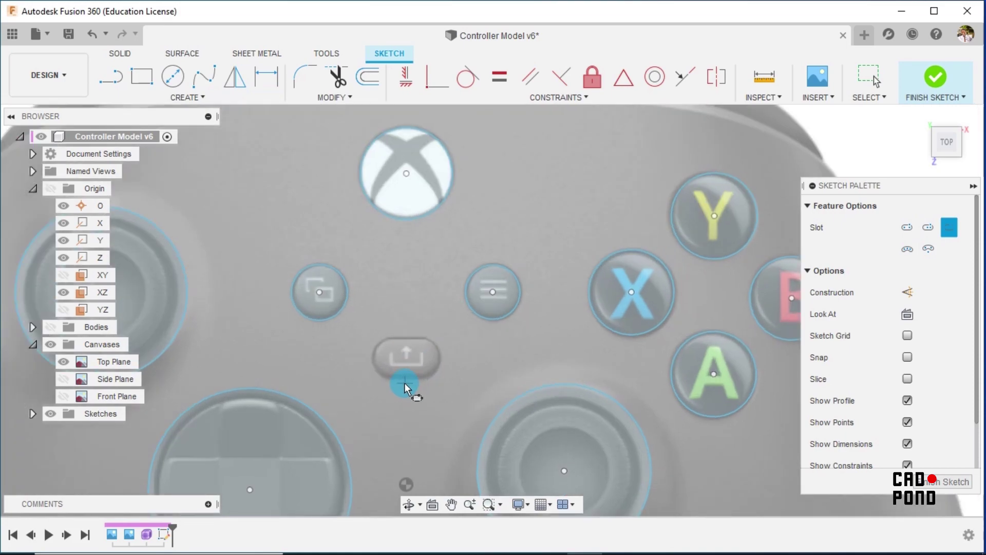
pyautogui.scroll(2, 405, 382)
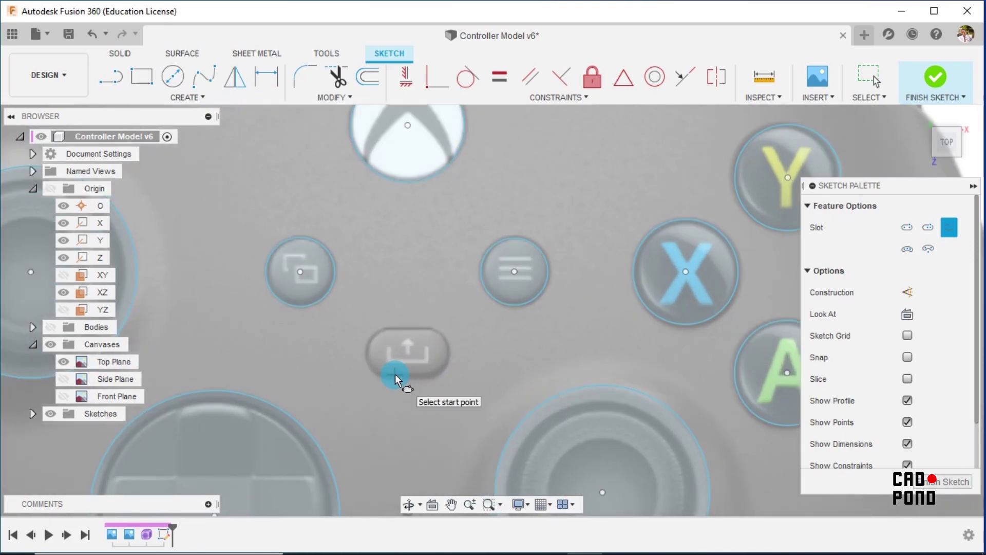
pyautogui.scroll(2, 396, 374)
pyautogui.click(362, 348)
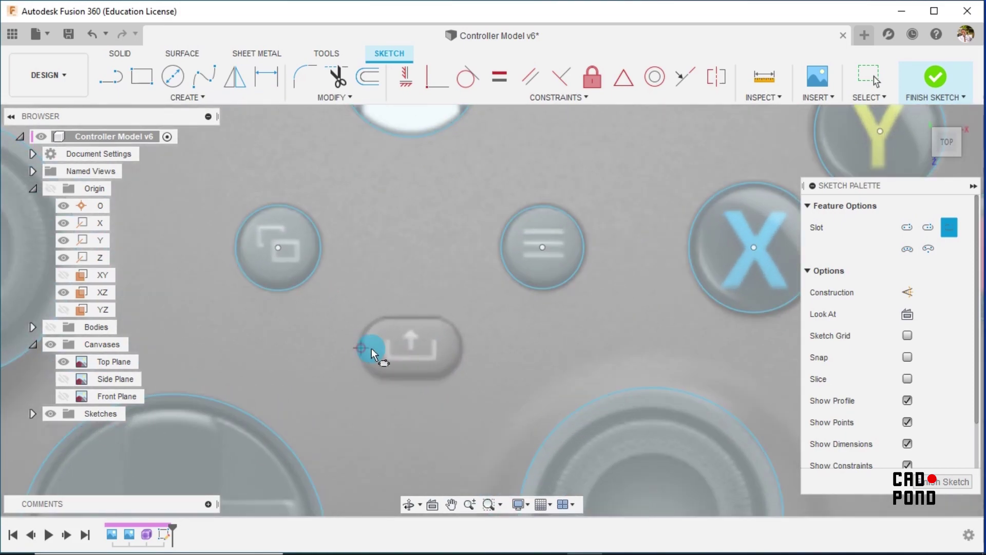
pyautogui.click(461, 347)
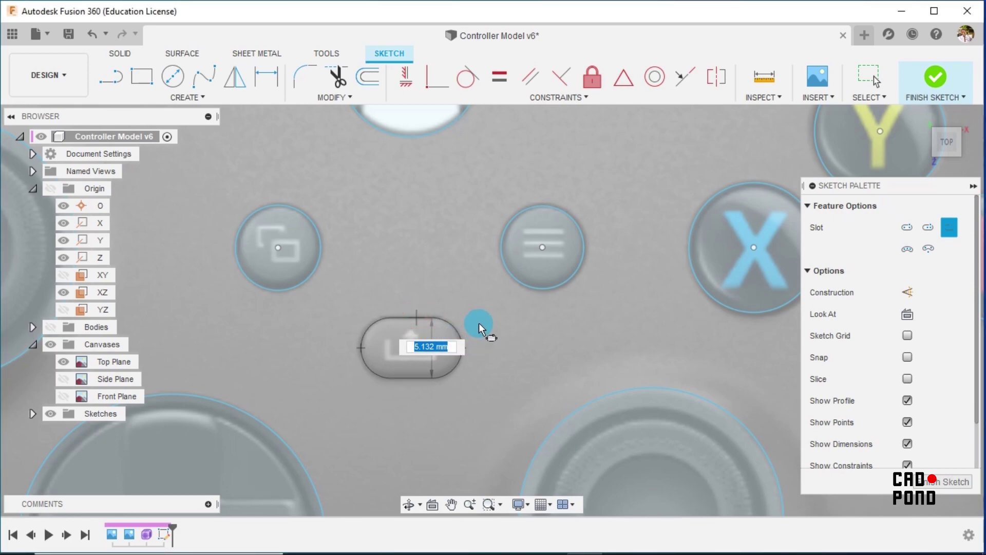
pyautogui.click(446, 227)
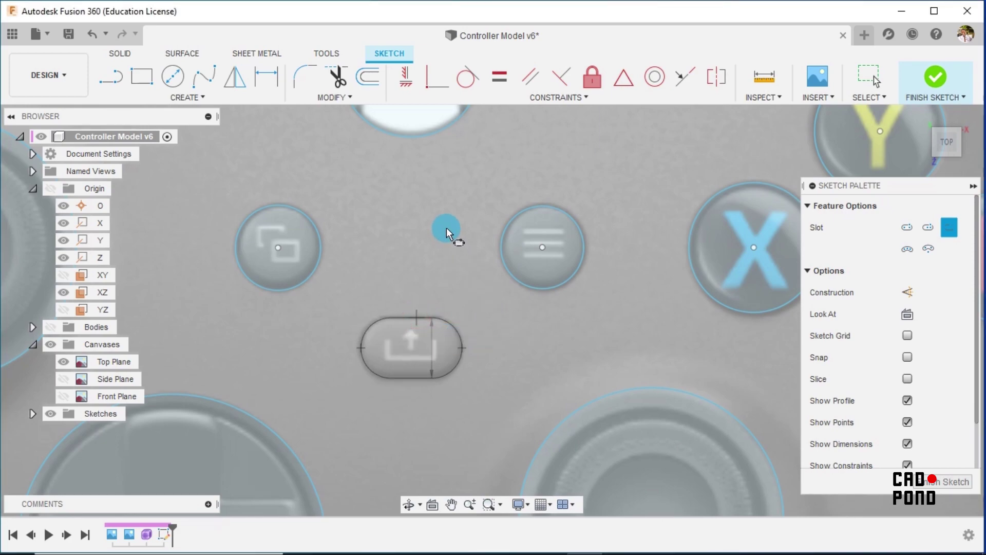
# Step: Dimension the circle around the Xbox logo button to a diameter of 12 mm
pyautogui.scroll(-2, 473, 300)
pyautogui.scroll(-3, 472, 300)
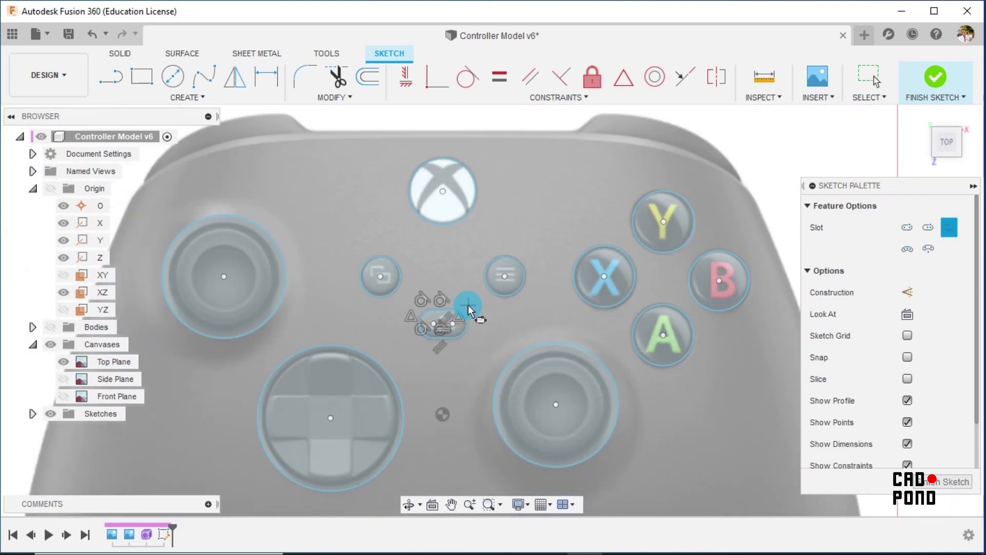
pyautogui.scroll(-1, 474, 296)
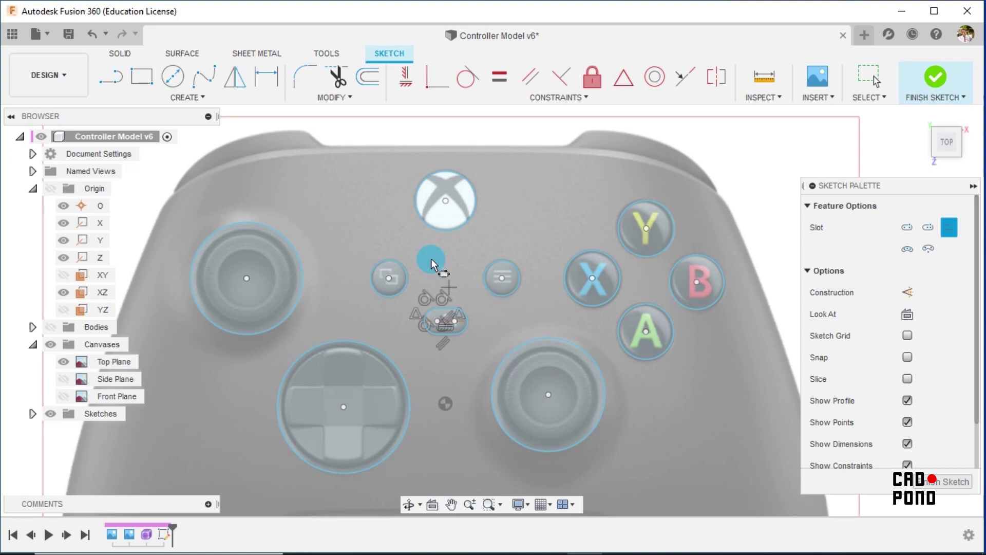
pyautogui.click(263, 78)
pyautogui.click(263, 80)
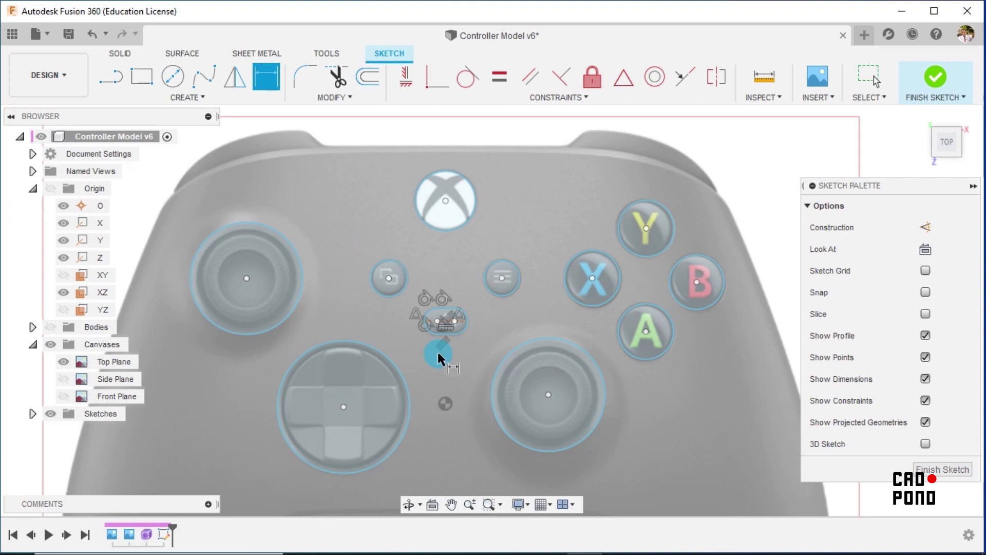
pyautogui.moveTo(439, 352)
pyautogui.mouseDown(button='middle')
pyautogui.moveTo(463, 273)
pyautogui.moveTo(479, 302)
pyautogui.mouseUp(button='middle')
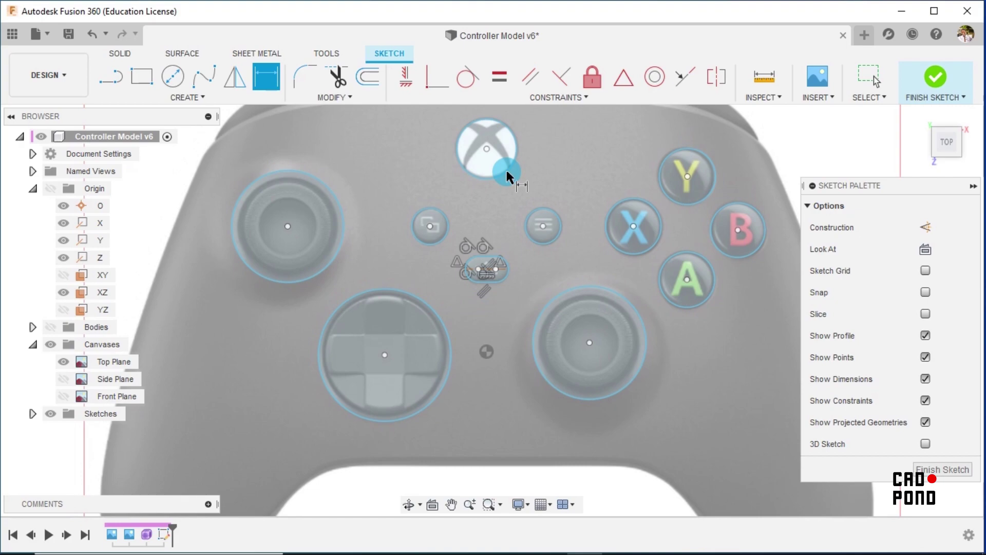
pyautogui.click(515, 135)
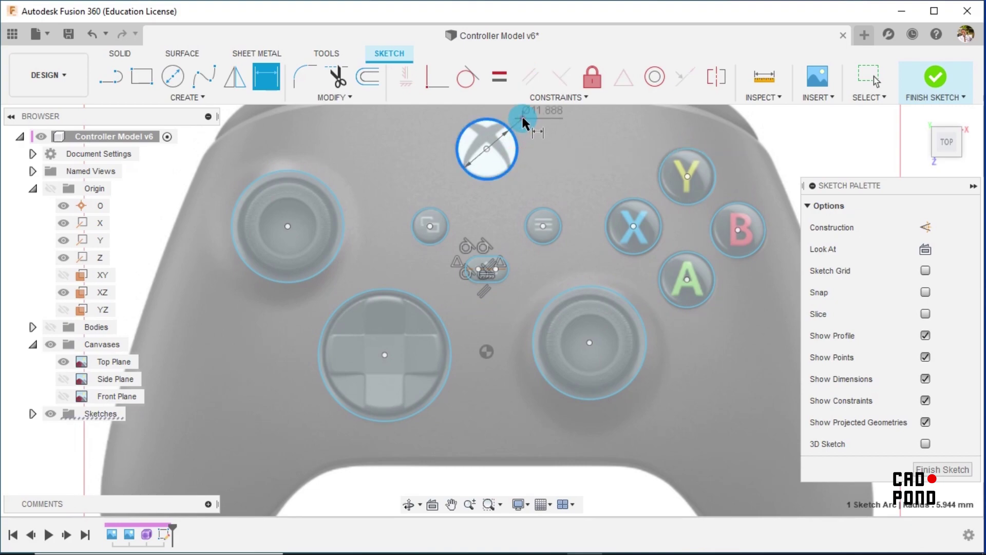
pyautogui.click(522, 114)
pyautogui.moveTo(534, 146); pyautogui.dragTo(516, 199, button='middle')
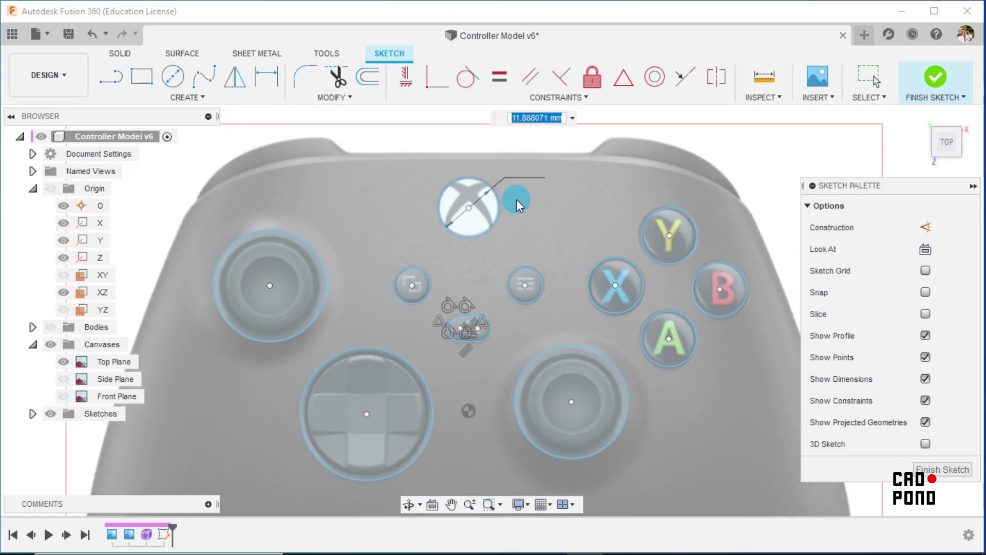
pyautogui.write('12')
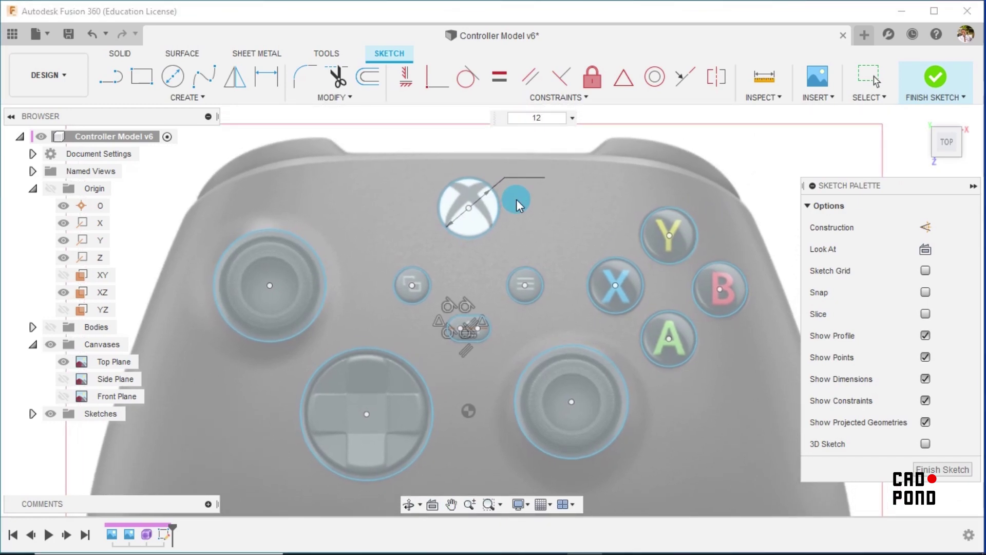
pyautogui.press('Return')
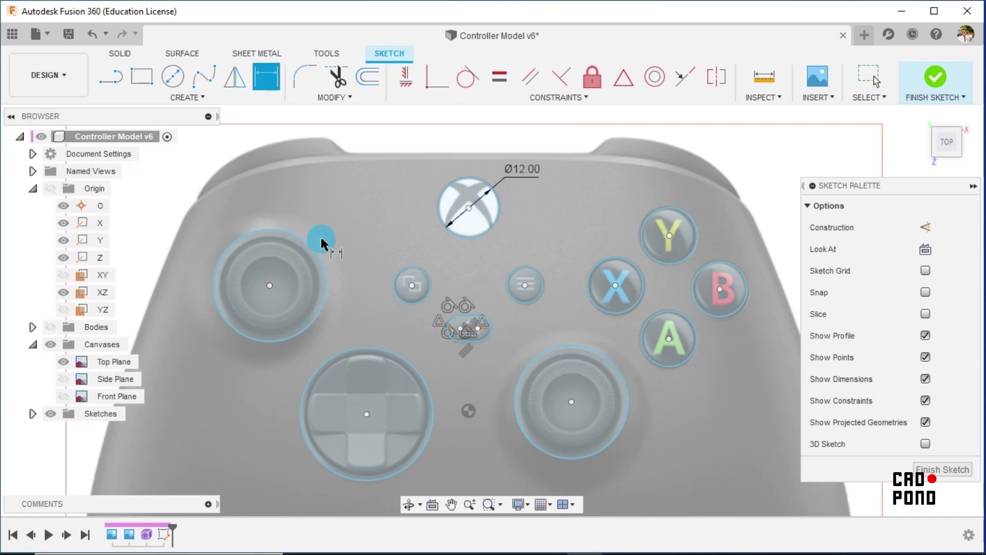
# Step: Dimension the circle around the upper-left thumbstick to a diameter of 22.5 mm
pyautogui.click(301, 238)
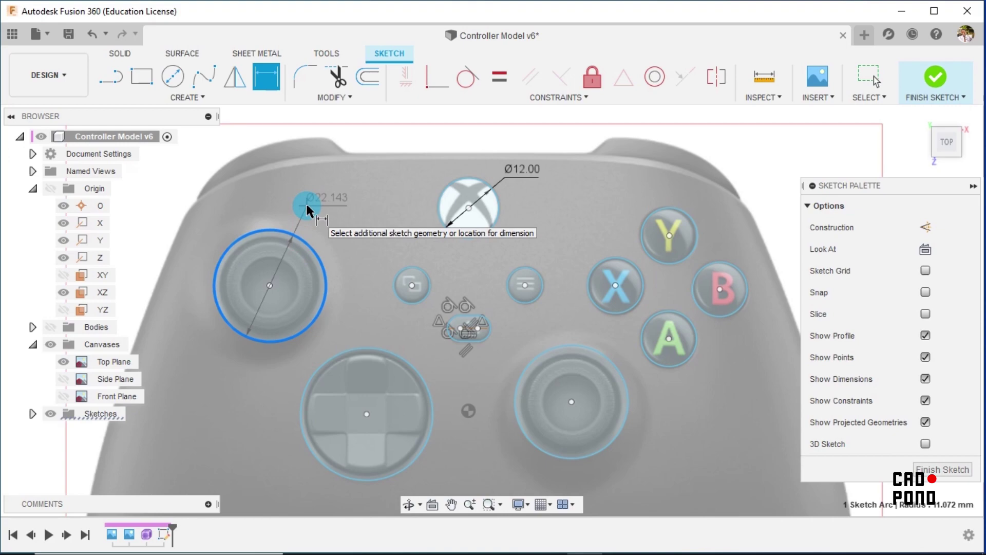
pyautogui.click(306, 202)
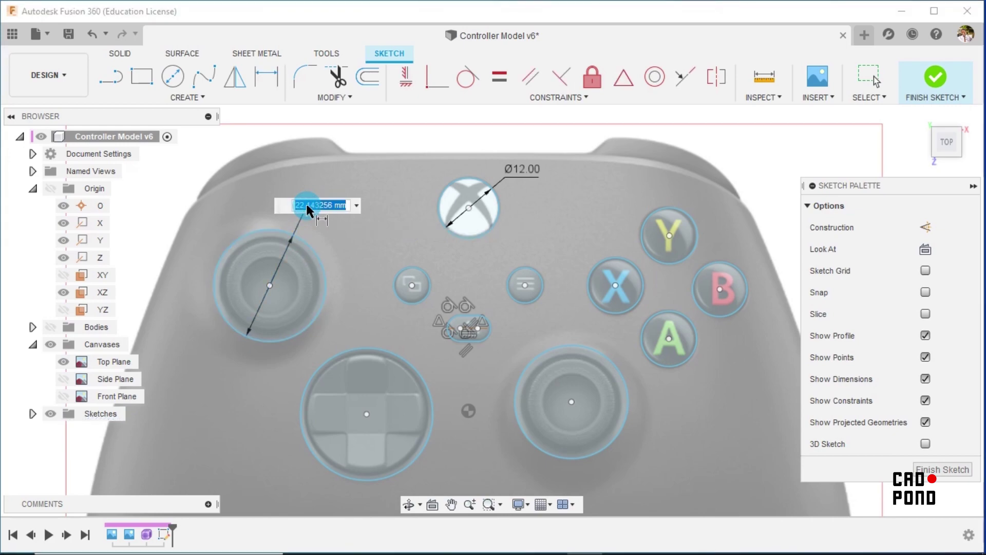
pyautogui.write('22.5')
pyautogui.press('Return')
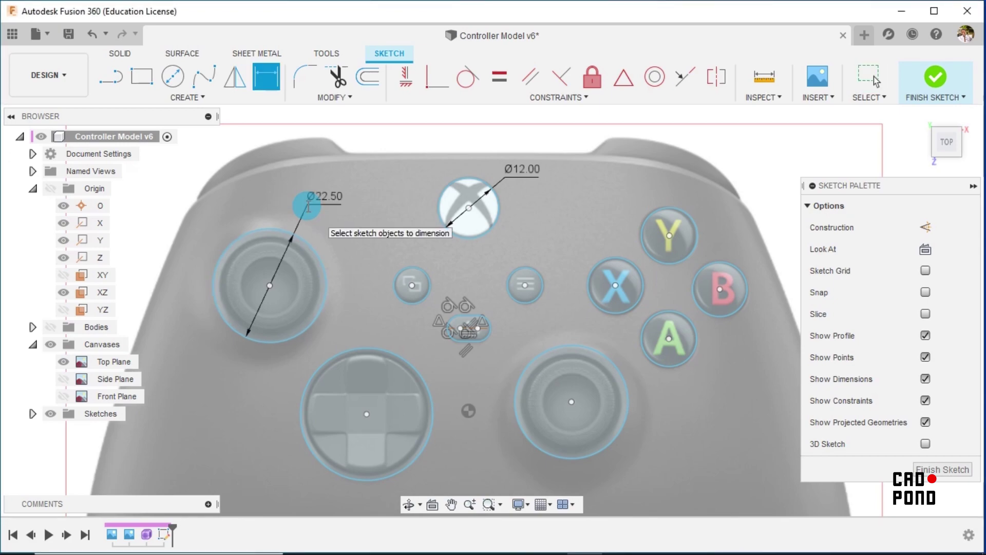
# Step: Dimension the circle around the view button with the overlapping-squares symbol to a diameter of 7 mm
pyautogui.click(414, 268)
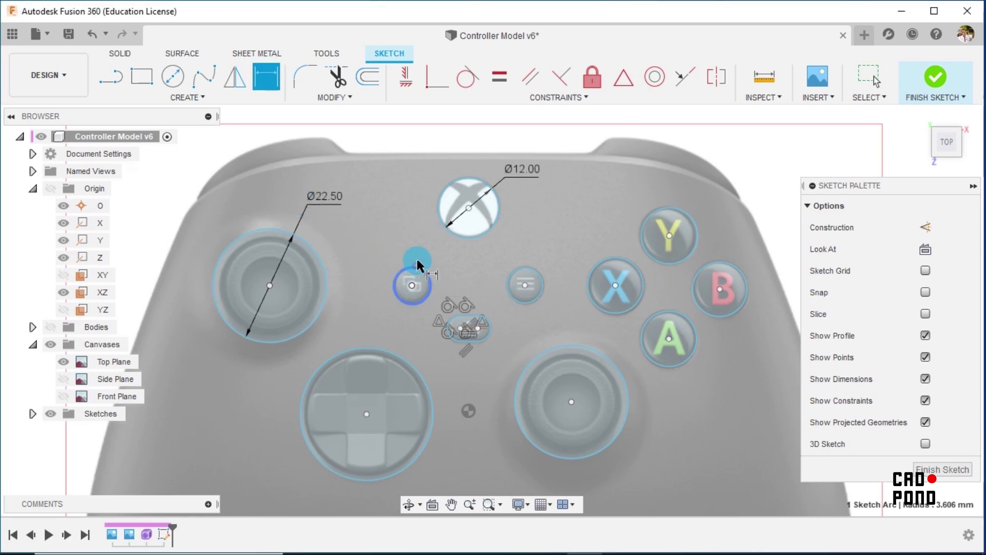
pyautogui.click(384, 241)
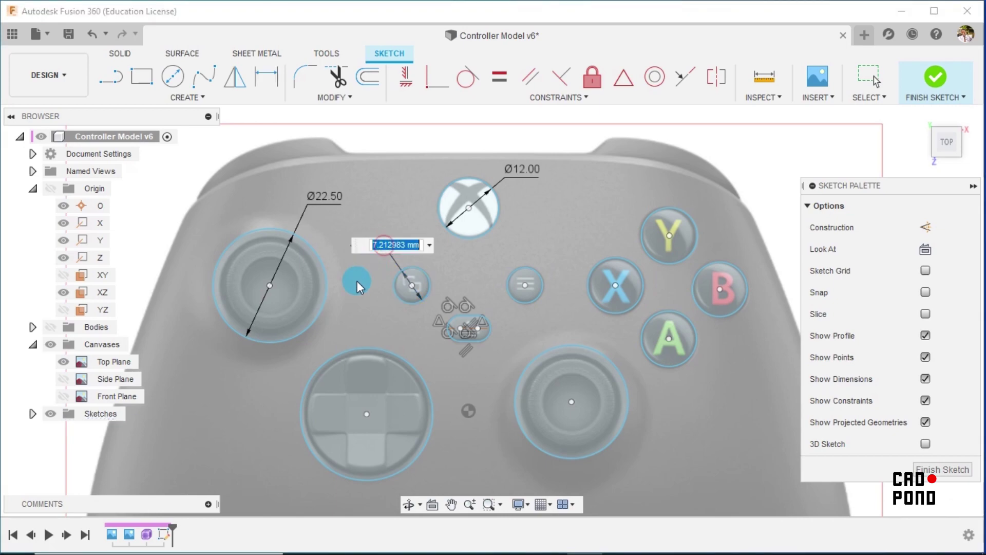
pyautogui.write('7')
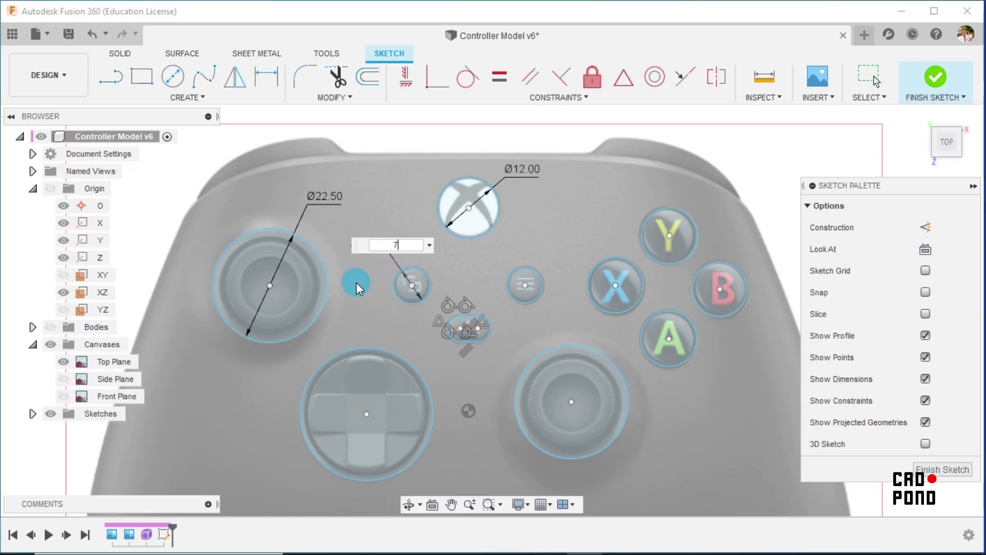
pyautogui.press('Return')
# Step: Dimension the circle around the directional pad to a diameter of 26 mm
pyautogui.scroll(3, 392, 360)
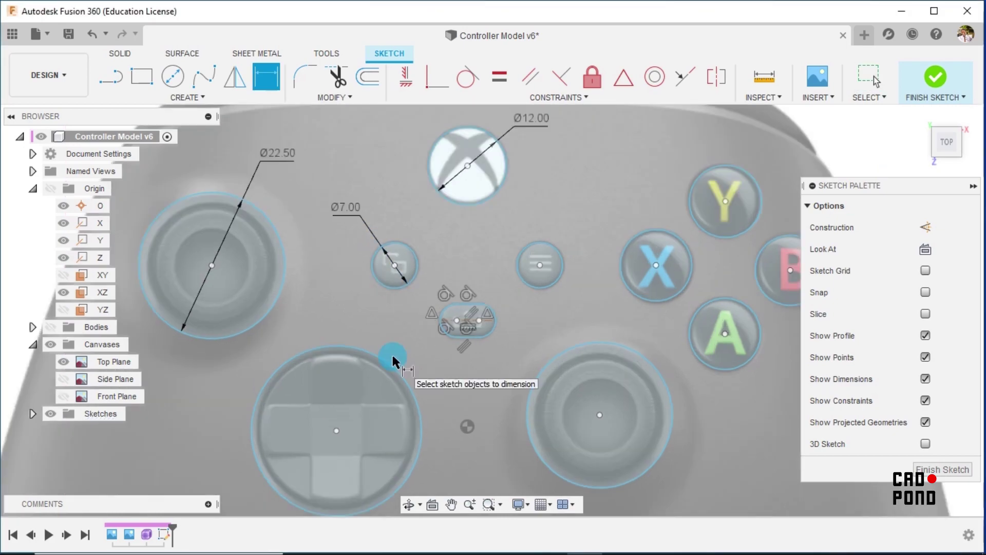
pyautogui.click(381, 353)
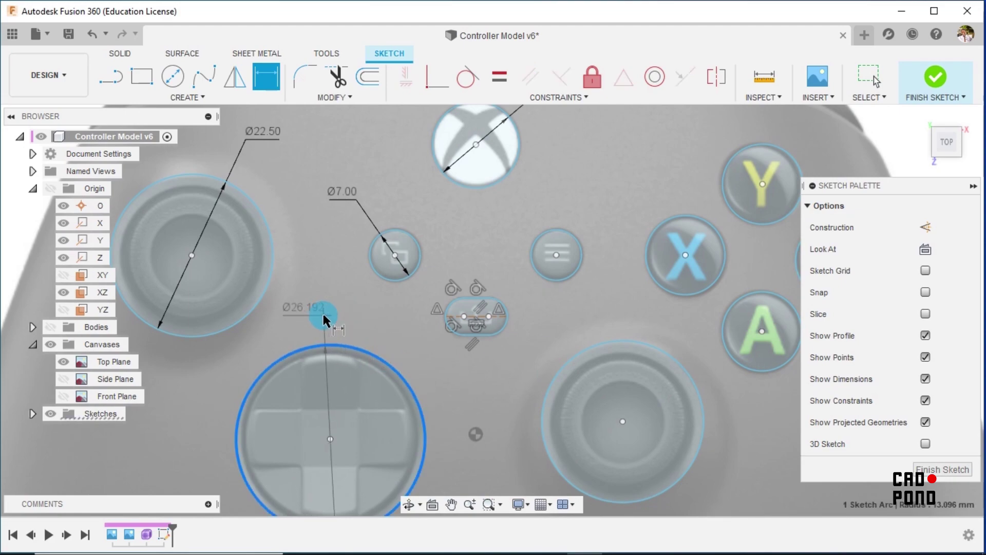
pyautogui.click(301, 323)
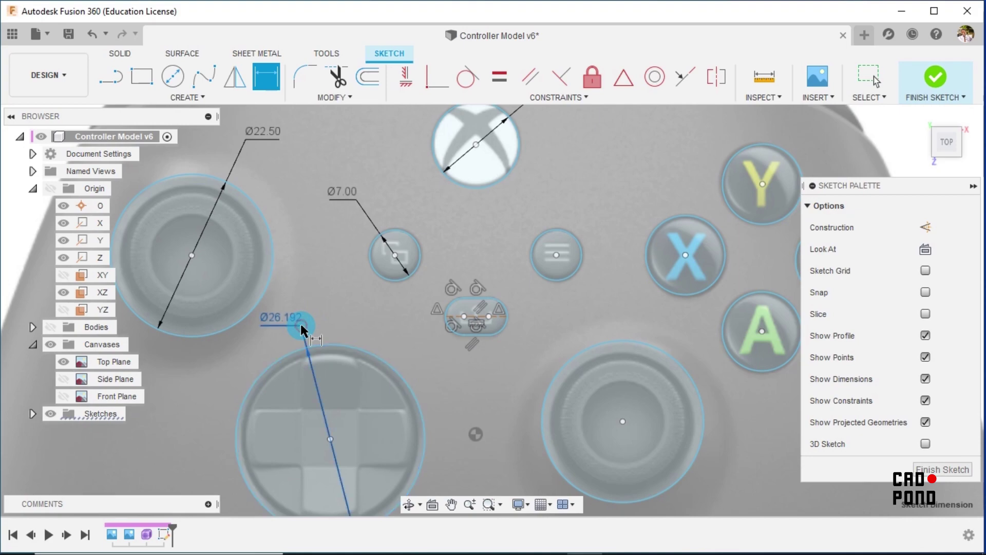
pyautogui.write('28')
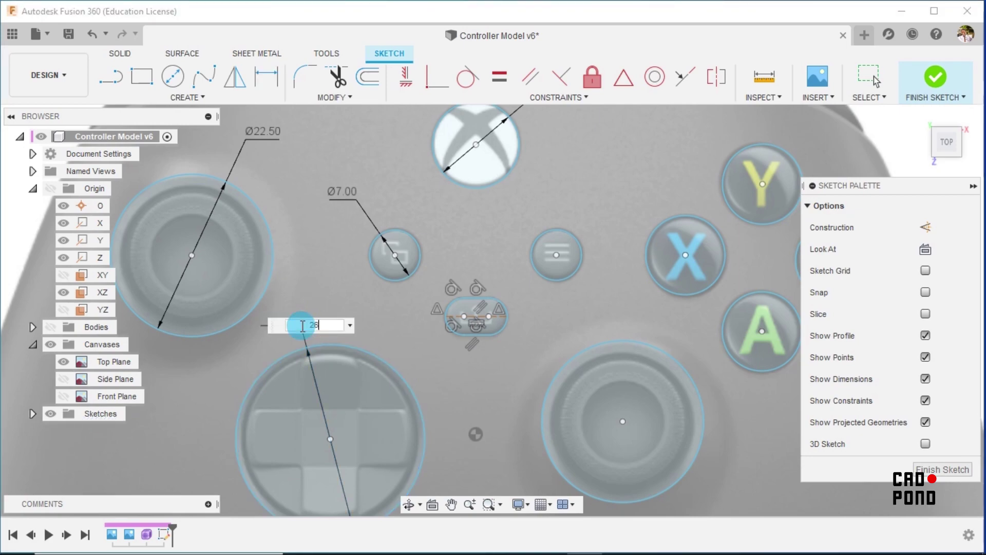
pyautogui.write('6')
pyautogui.press('Return')
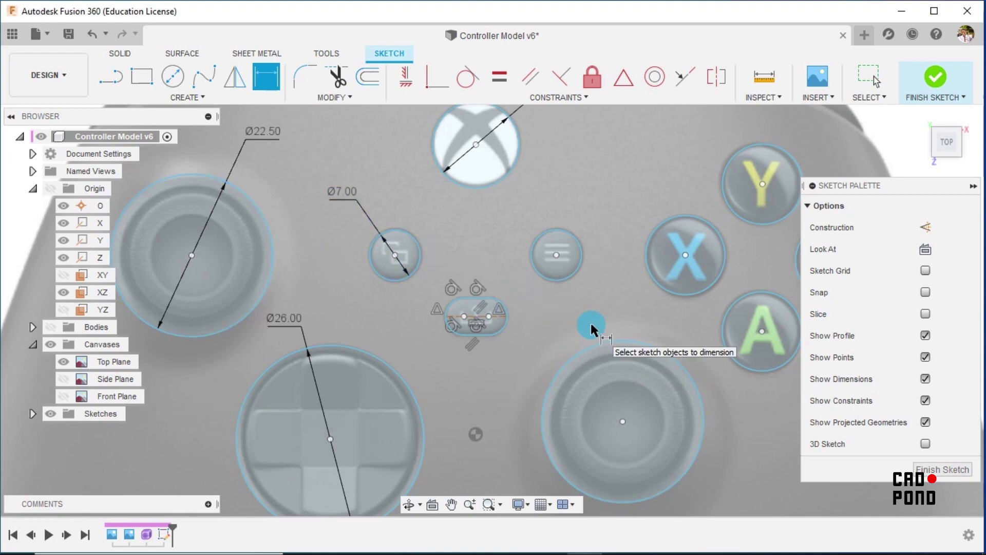
# Step: Dimension the circle around the Y button to a diameter of 11.15 mm
pyautogui.moveTo(621, 308); pyautogui.dragTo(381, 300, button='middle')
pyautogui.click(562, 149)
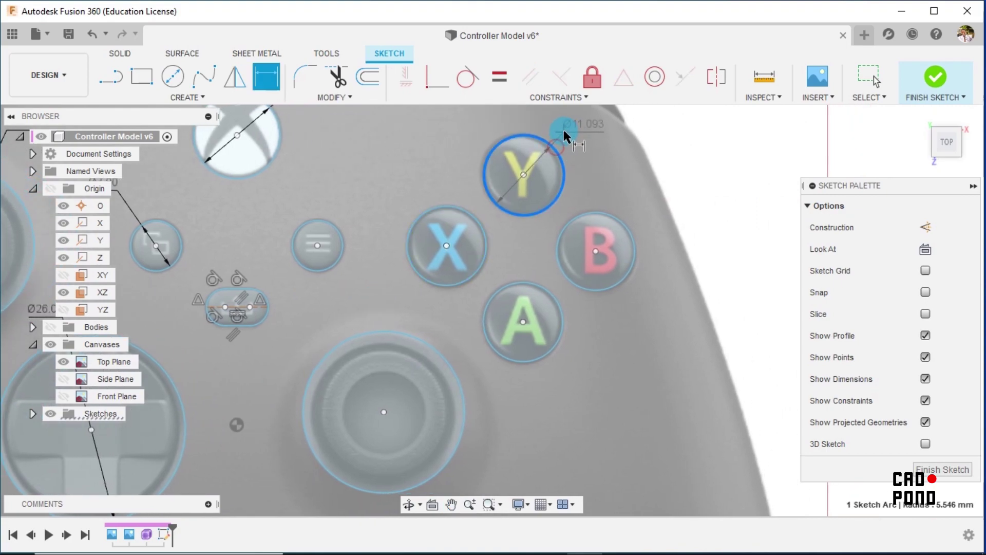
pyautogui.click(566, 127)
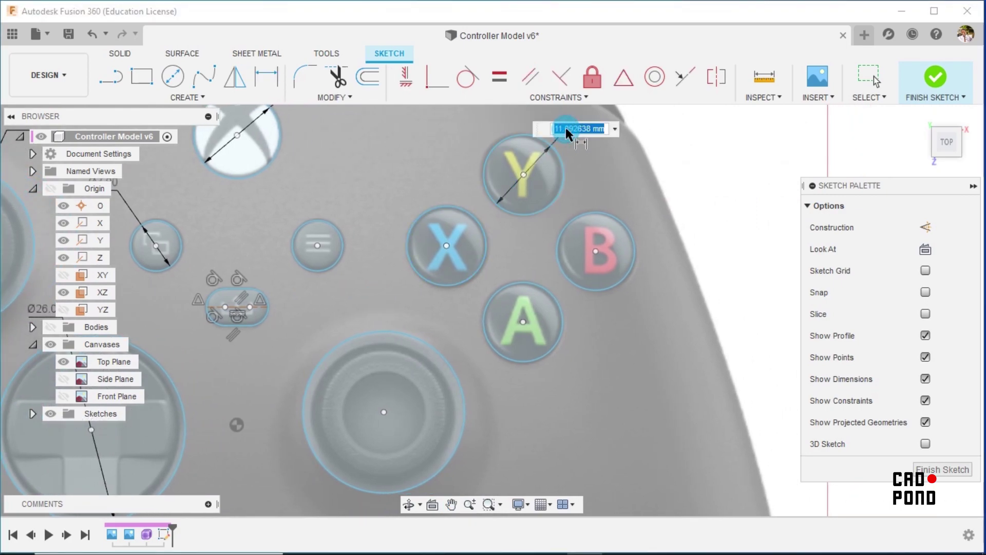
pyautogui.write('11.15')
pyautogui.press('Return')
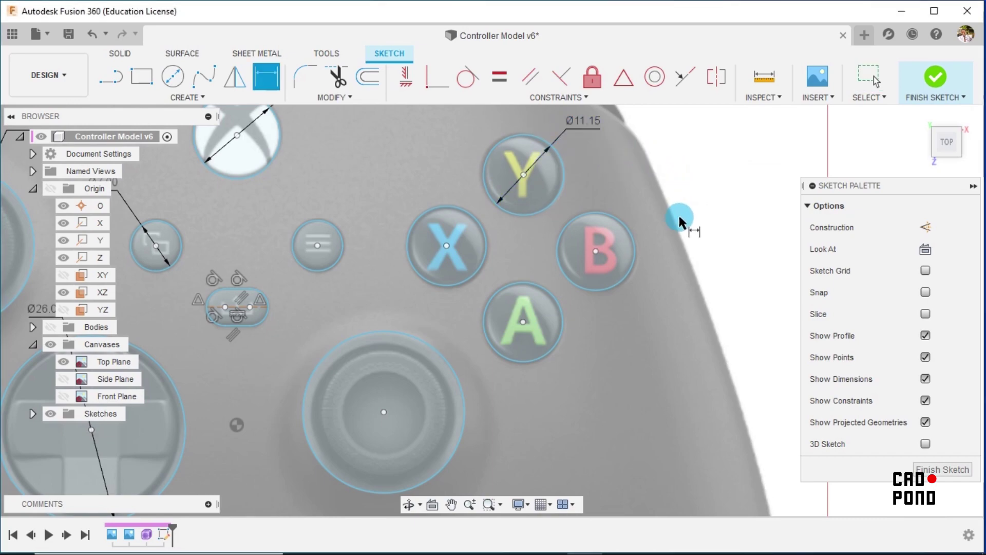
# Step: Dimension the vertical distance between the sketch origin and the directional-pad circle's centre to 0.6 mm
pyautogui.scroll(-4, 678, 214)
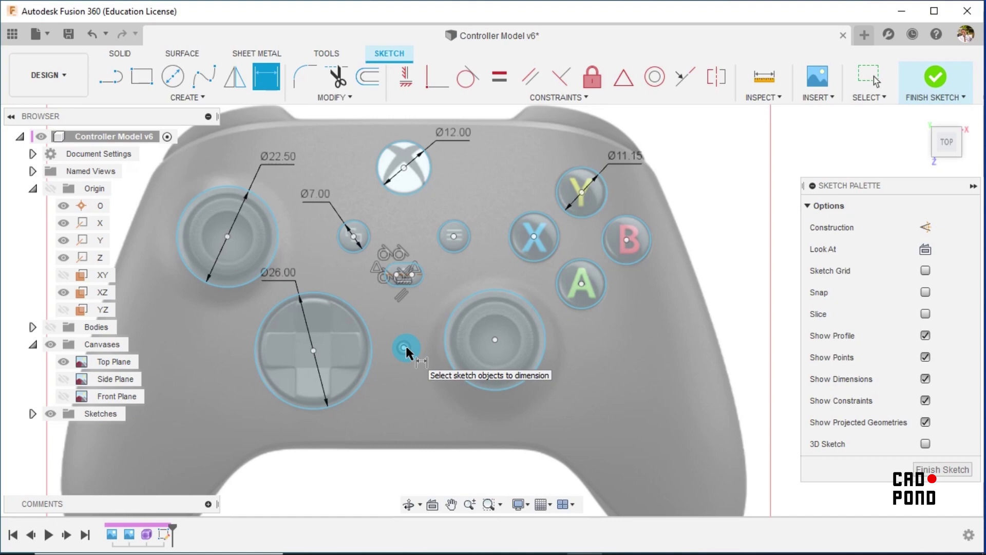
pyautogui.click(405, 347)
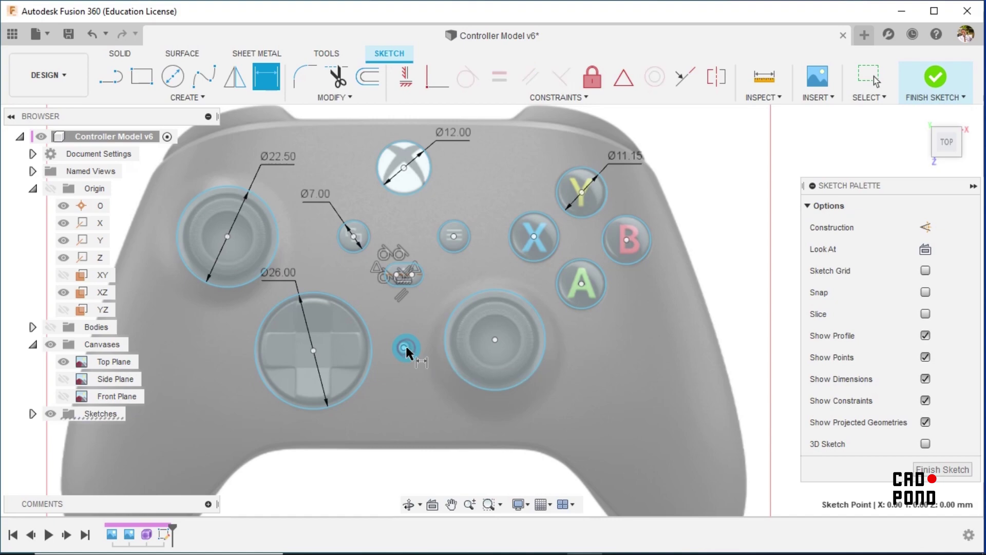
pyautogui.click(313, 350)
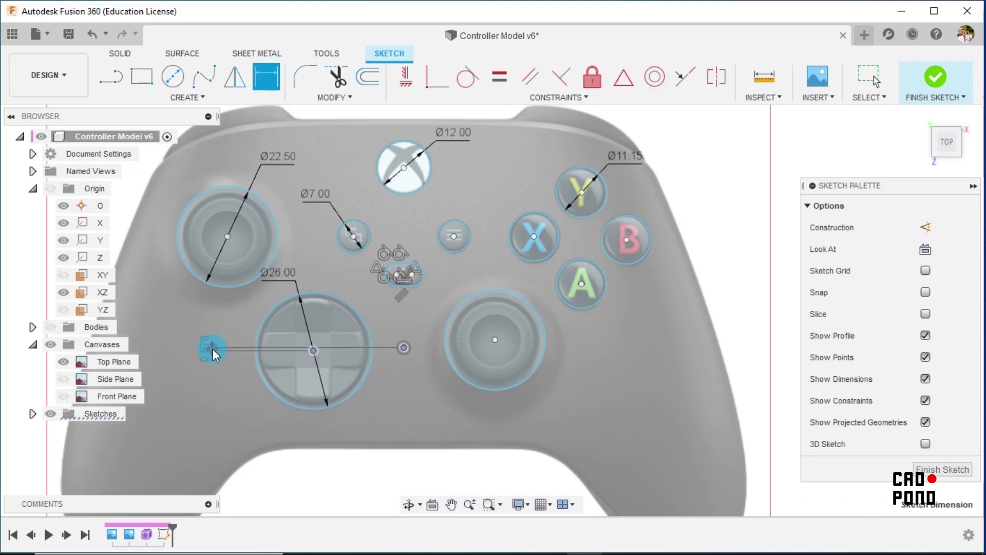
pyautogui.click(212, 350)
pyautogui.write('0.')
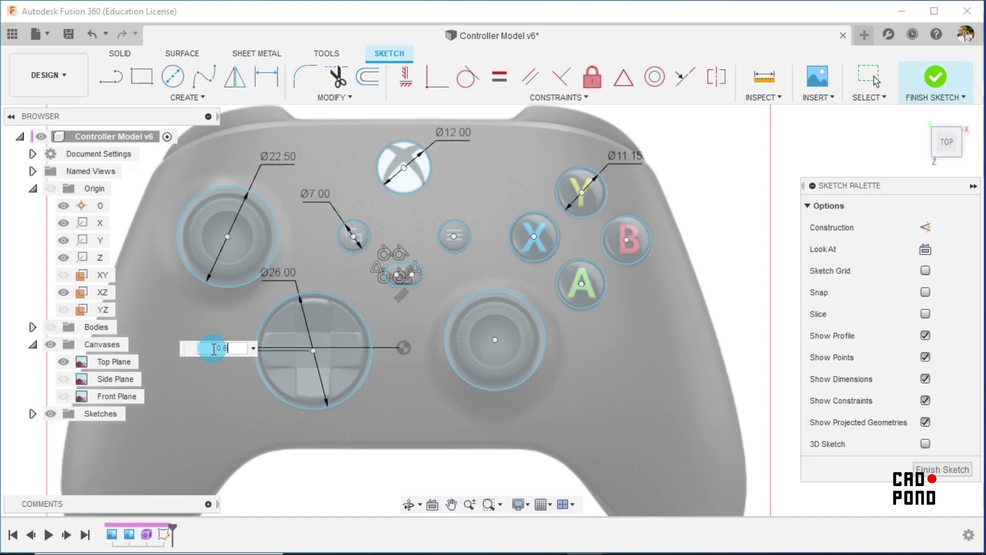
pyautogui.write('6')
pyautogui.press('Return')
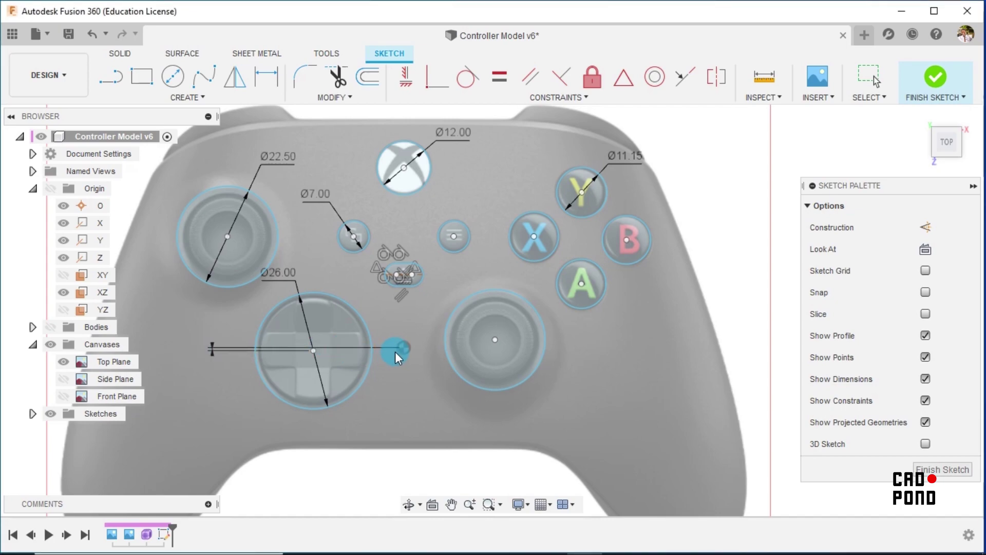
# Step: Dimension the vertical distance between the sketch origin and the upper-left thumbstick circle's centre to 24.5 mm
pyautogui.press('d')
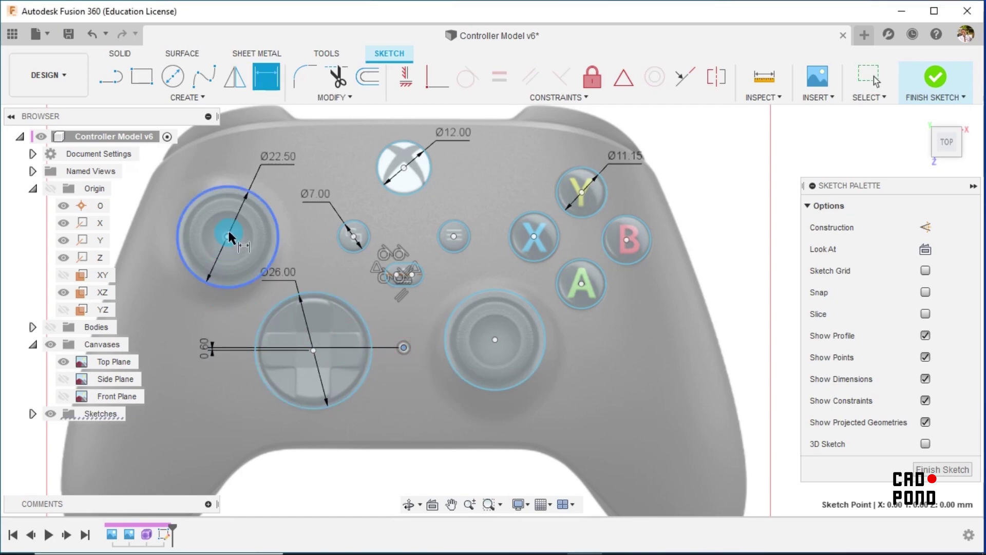
pyautogui.click(227, 235)
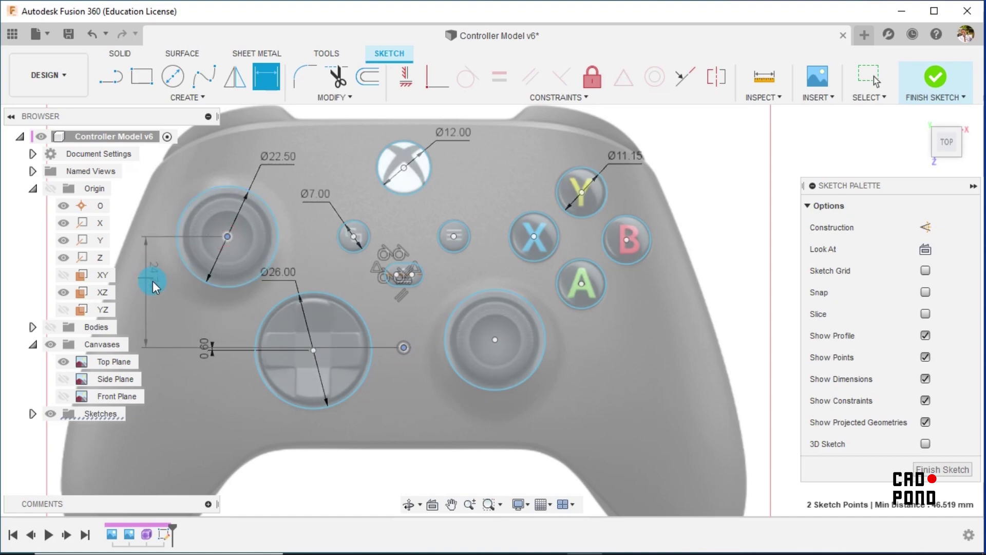
pyautogui.click(155, 287)
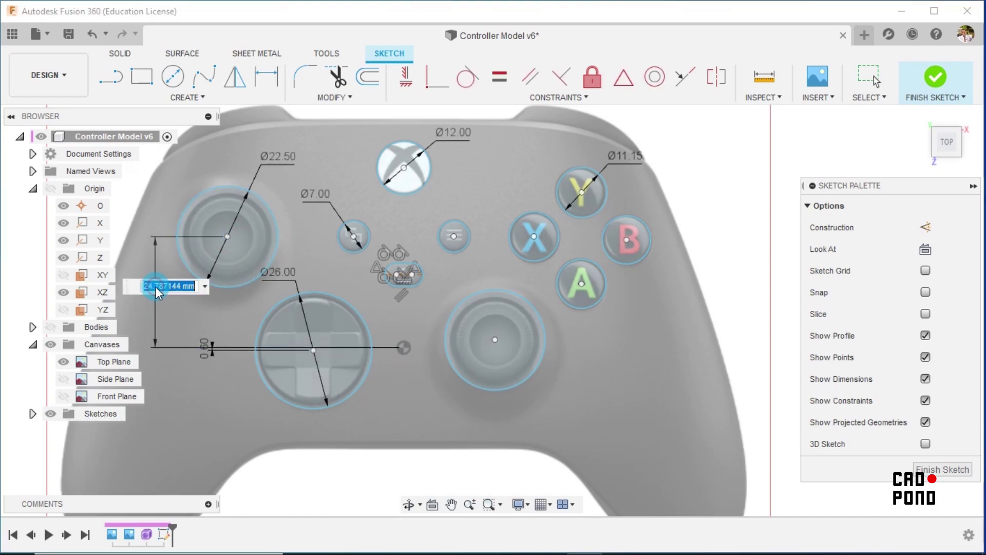
pyautogui.write('24.5')
pyautogui.press('Return')
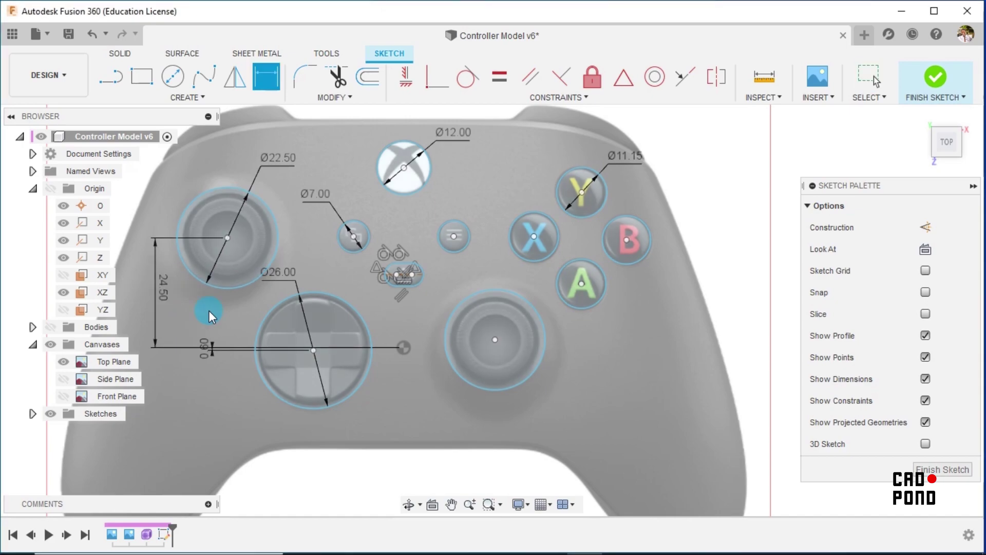
# Step: Dimension the vertical distance between the sketch origin and the lower-right thumbstick circle's centre to 1.5 mm
pyautogui.click(404, 348)
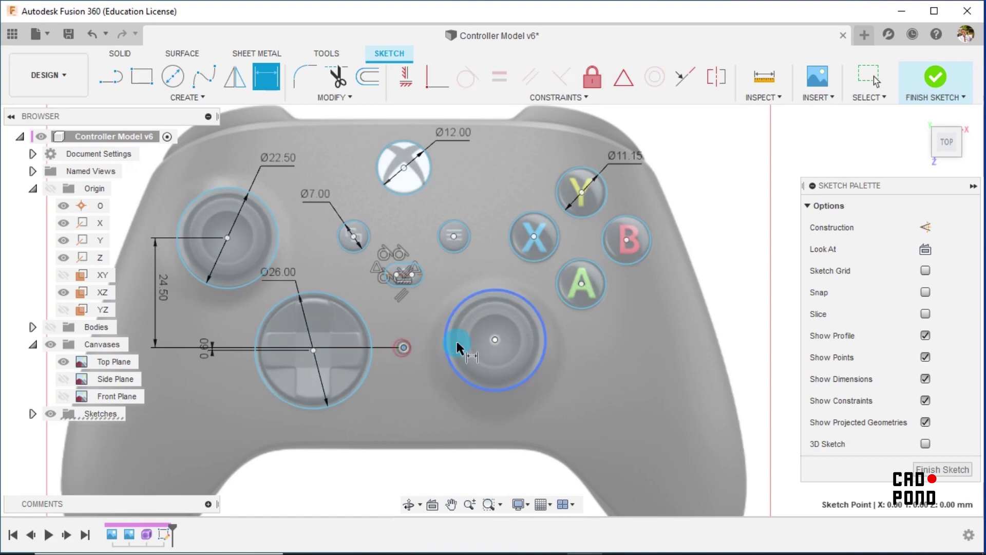
pyautogui.click(494, 339)
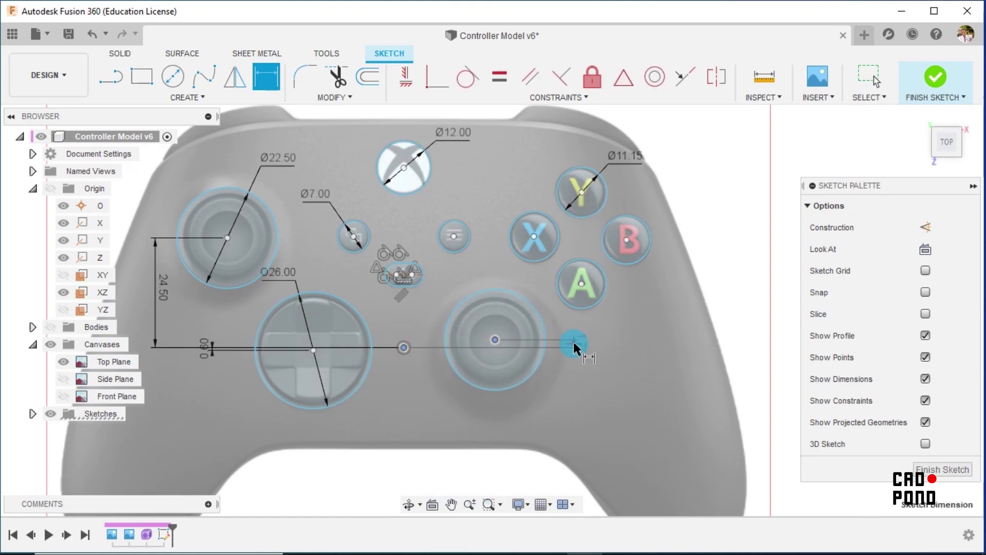
pyautogui.click(572, 340)
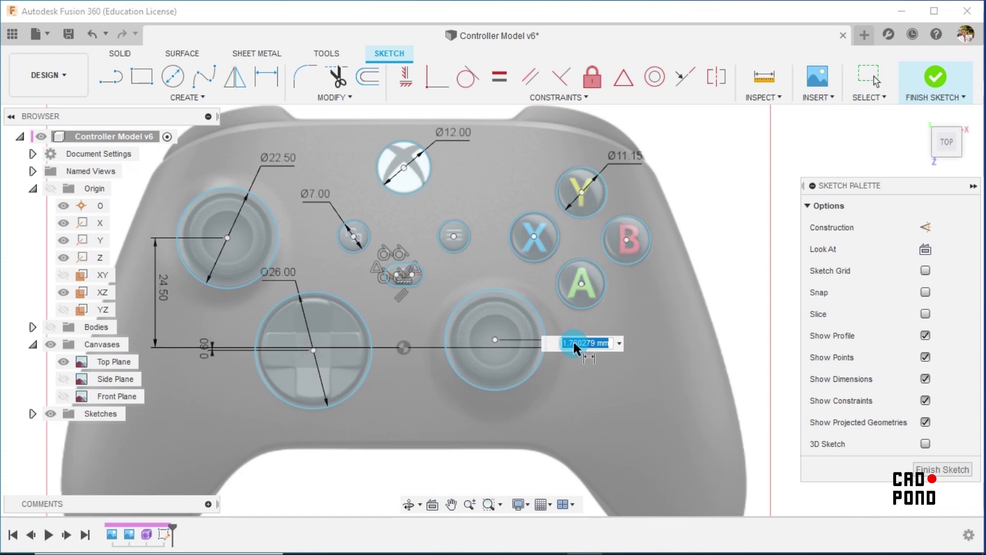
pyautogui.write('1.5')
pyautogui.press('Return')
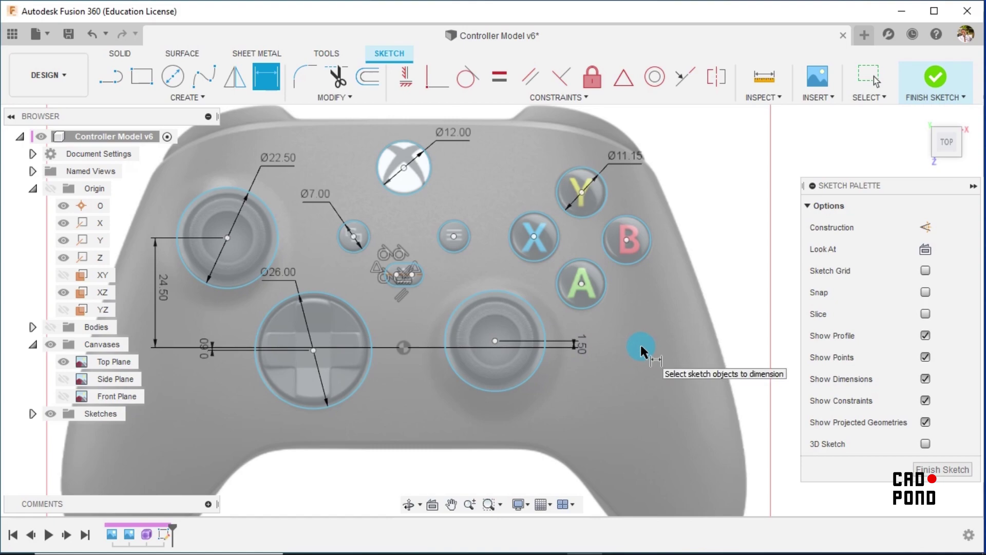
# Step: Dimension the horizontal distance between the sketch origin and the directional-pad circle's centre to 20.25 mm
pyautogui.click(404, 347)
pyautogui.click(314, 350)
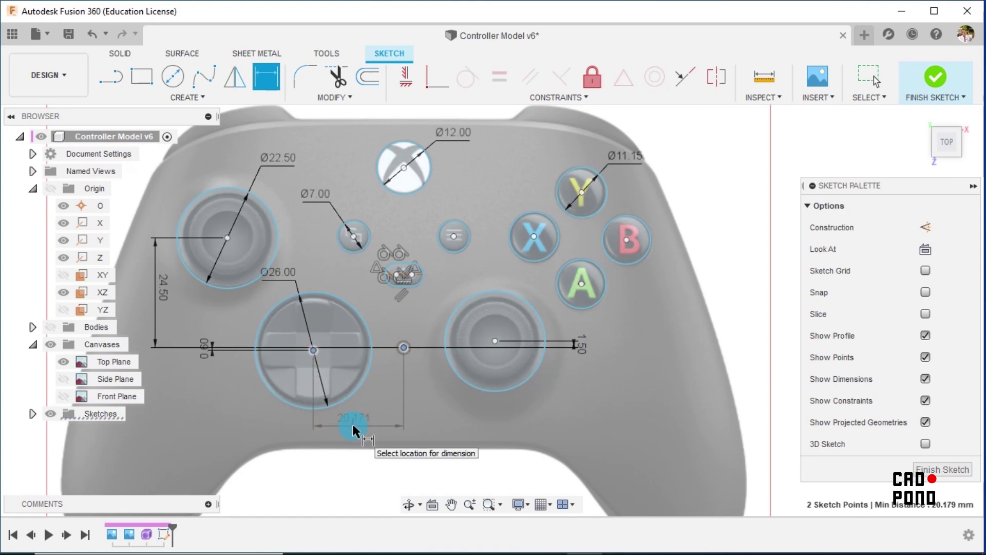
pyautogui.click(353, 426)
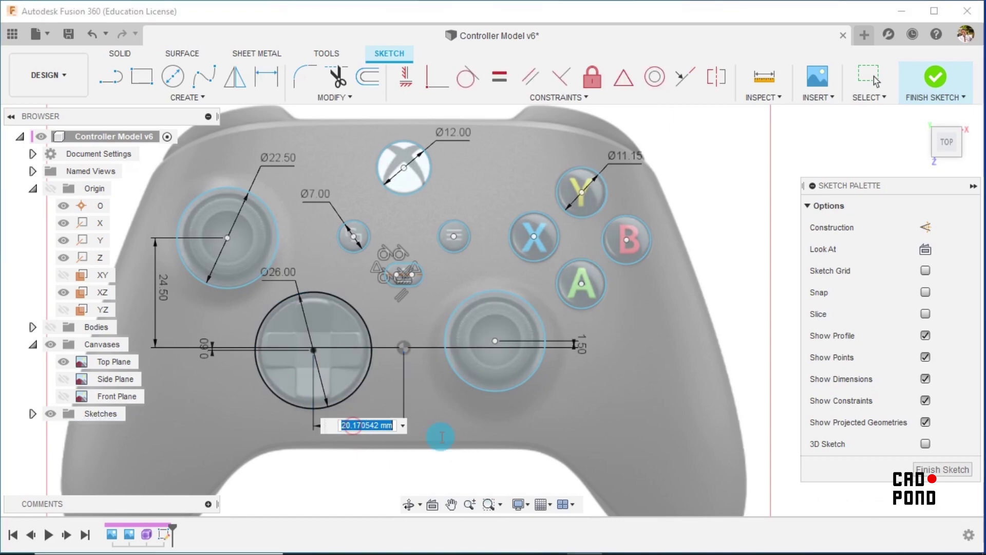
pyautogui.write('20')
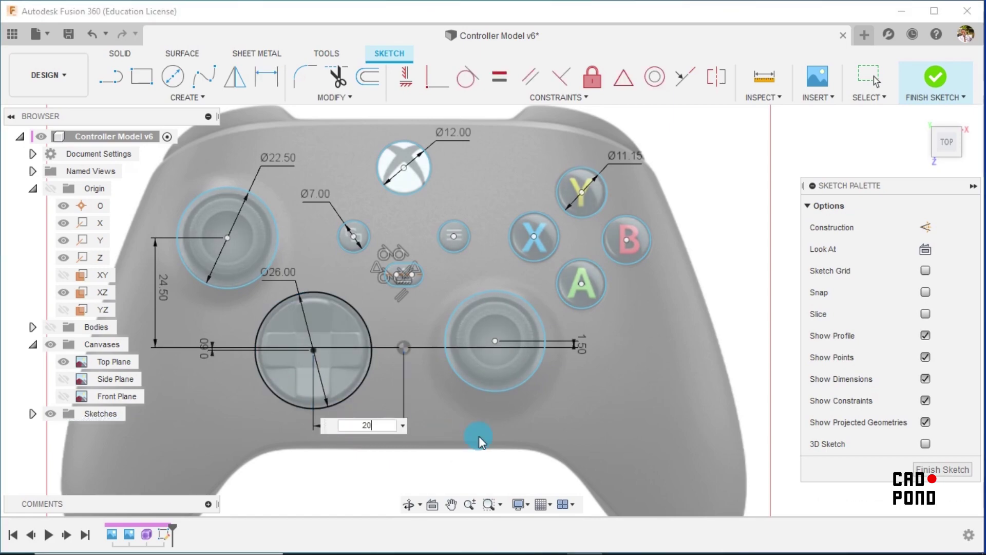
pyautogui.write('.25')
pyautogui.press('Return')
# Step: Dimension the horizontal distance between the sketch origin and the upper-left thumbstick circle's centre to 39.5 mm
pyautogui.press('d')
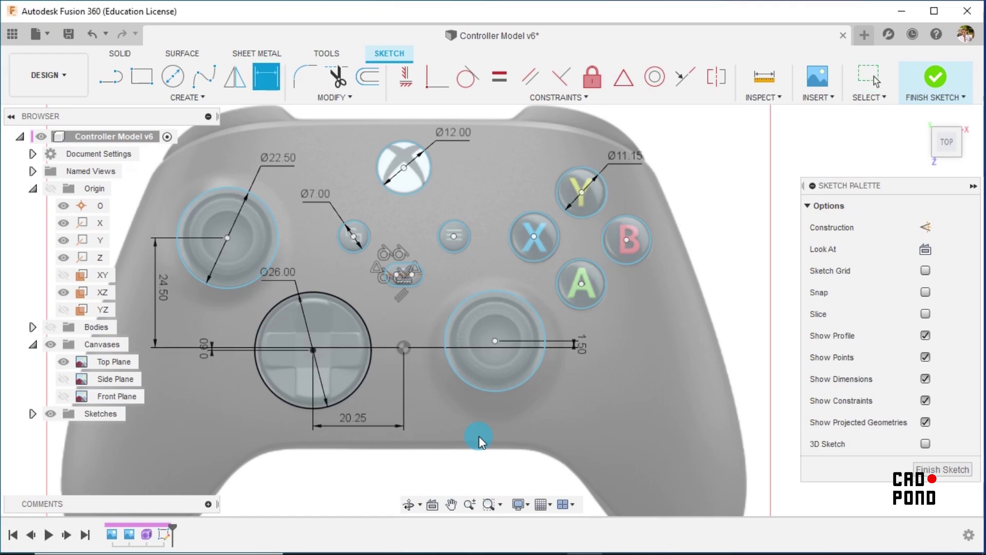
pyautogui.click(403, 347)
pyautogui.click(228, 238)
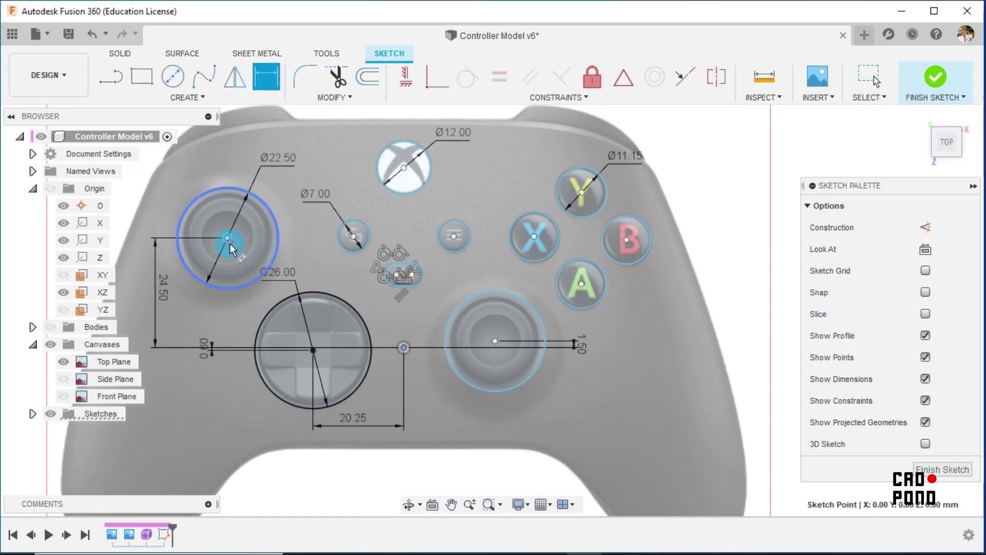
pyautogui.click(241, 445)
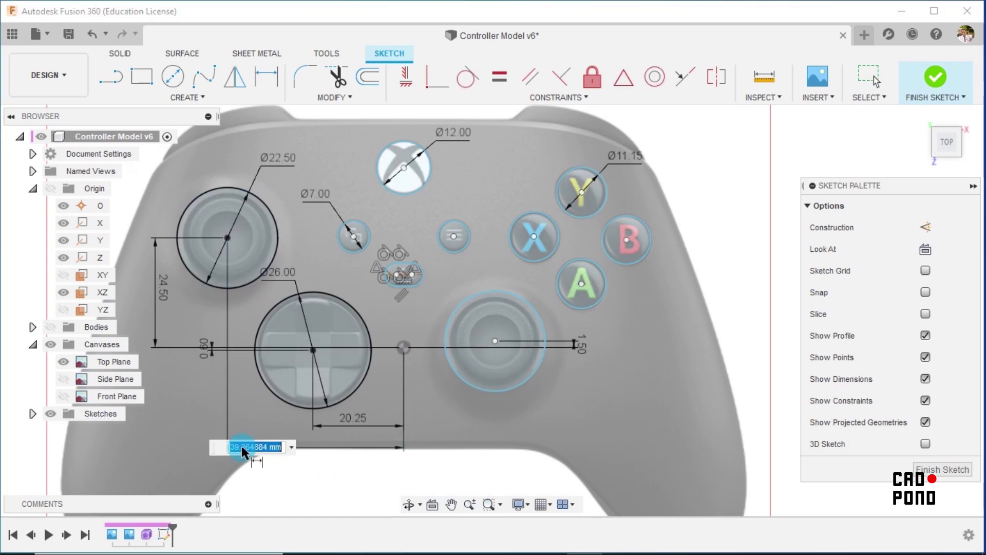
pyautogui.write('39.5')
pyautogui.press('Return')
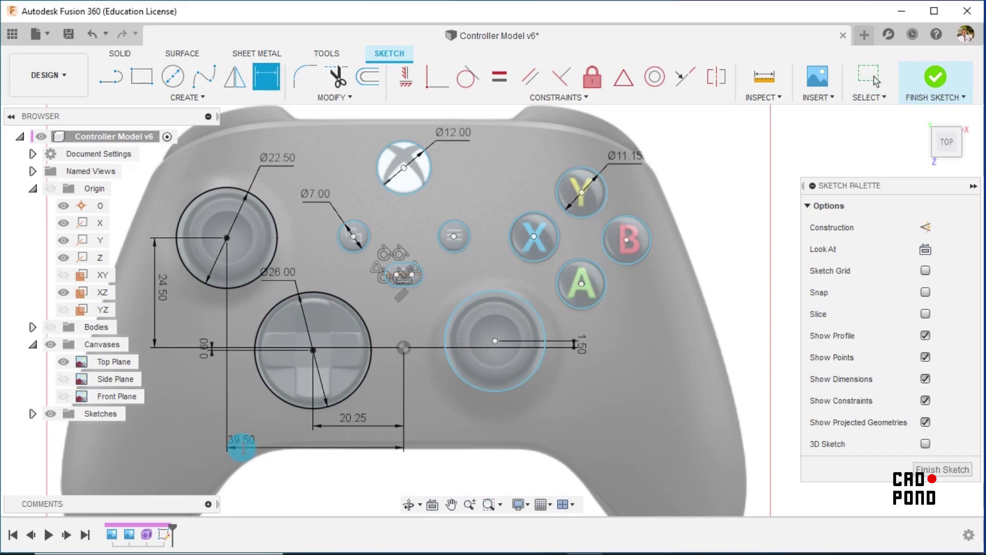
pyautogui.press('Escape')
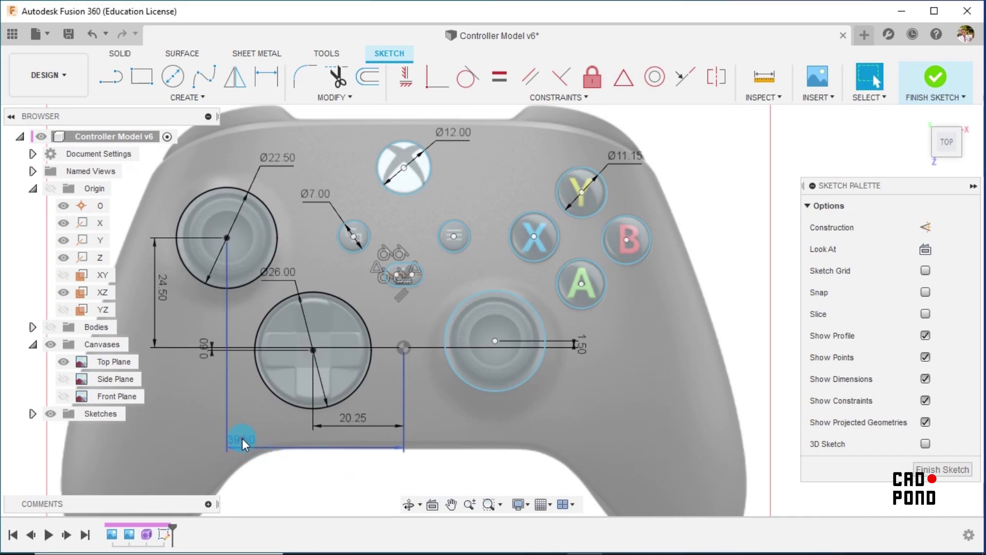
# Step: Centre the 39.50 dimension's label between its extension lines and move the directional pad's 0.60 dimension below the horizontal axis
pyautogui.moveTo(238, 440); pyautogui.dragTo(300, 442)
pyautogui.moveTo(313, 451); pyautogui.dragTo(314, 455)
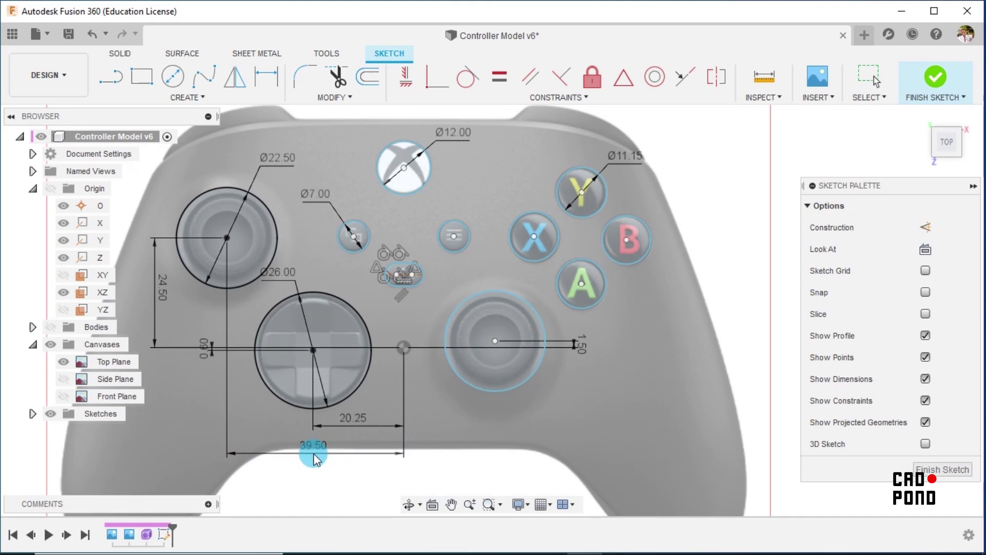
pyautogui.click(325, 466)
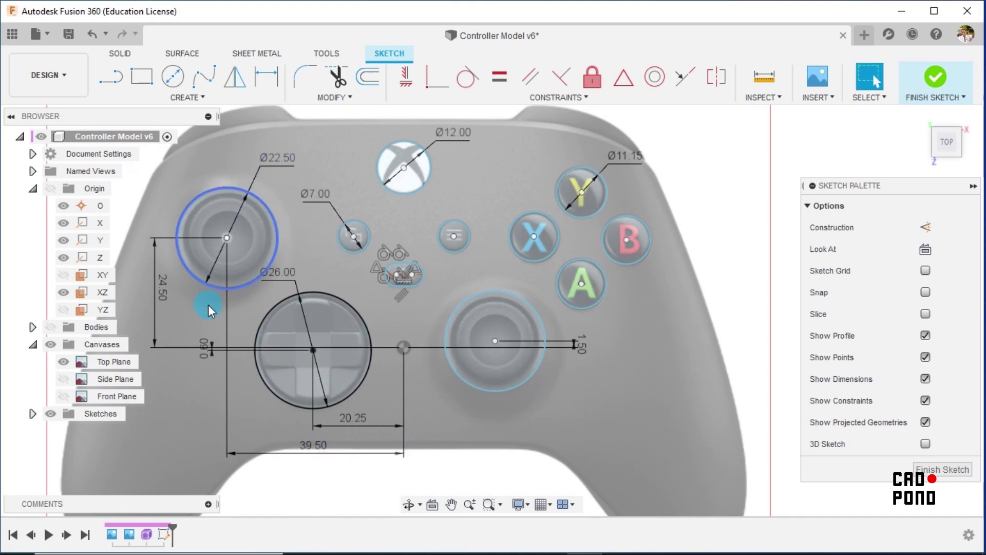
pyautogui.moveTo(205, 346); pyautogui.dragTo(202, 372)
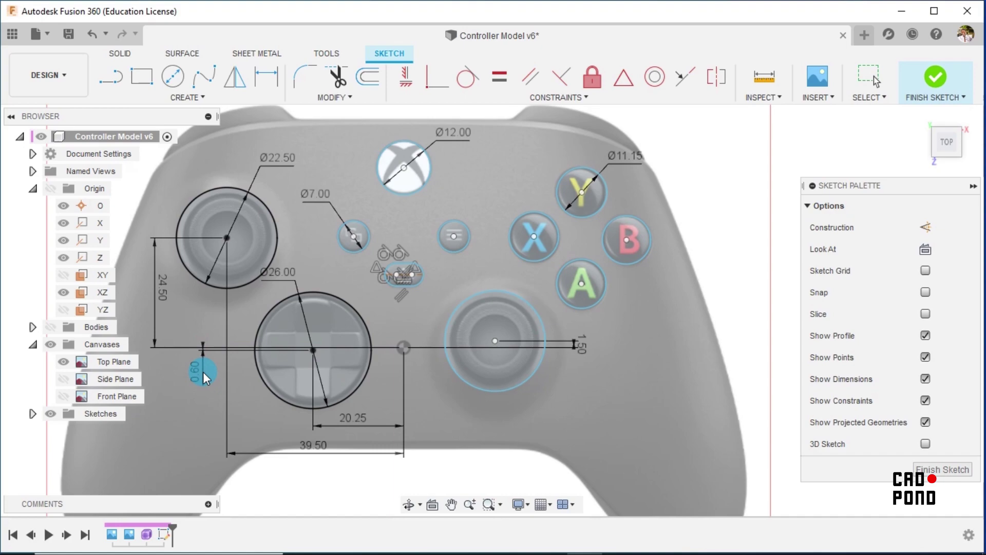
pyautogui.click(193, 417)
pyautogui.click(337, 98)
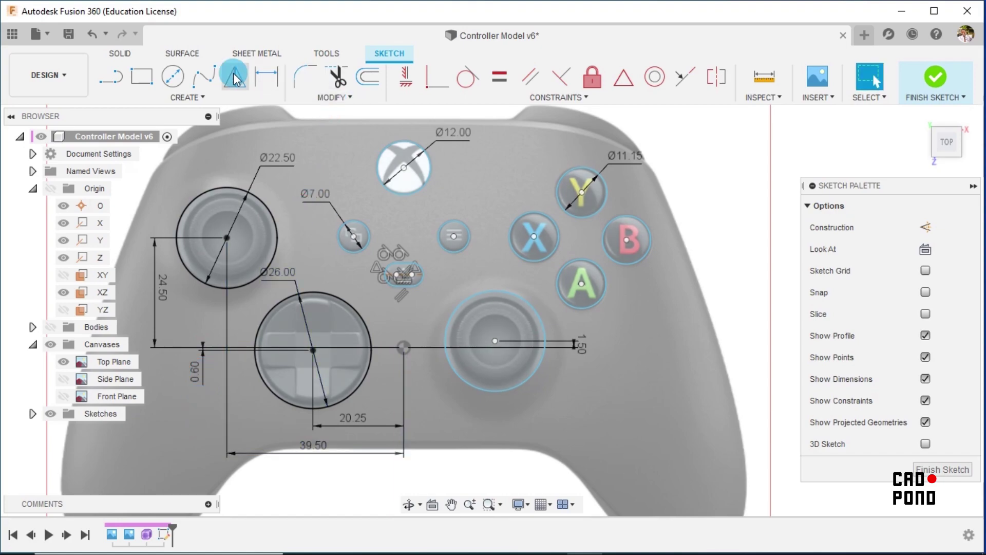
# Step: Dimension the horizontal distance between the sketch origin and the lower-right thumbstick circle's centre to 20.25 mm
pyautogui.click(266, 77)
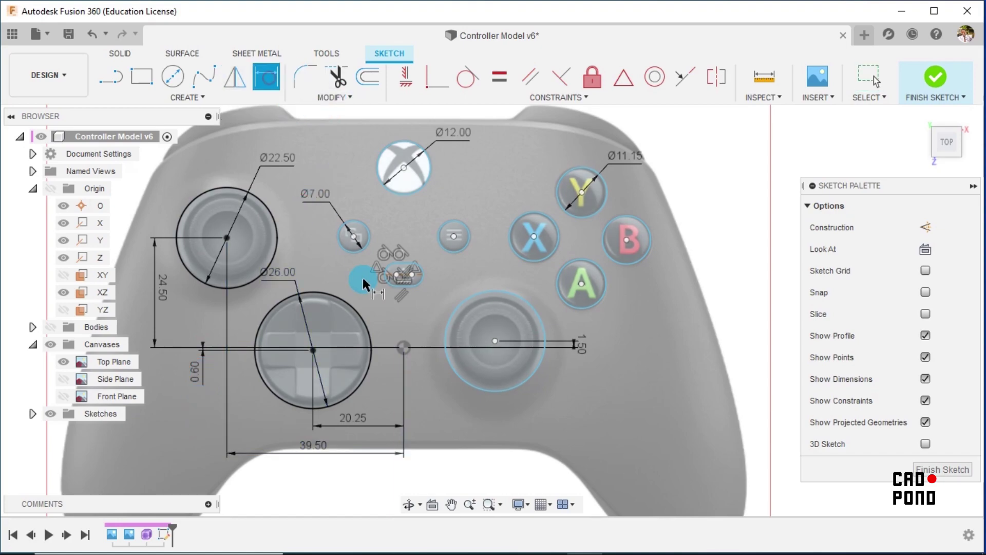
pyautogui.click(402, 347)
pyautogui.click(493, 341)
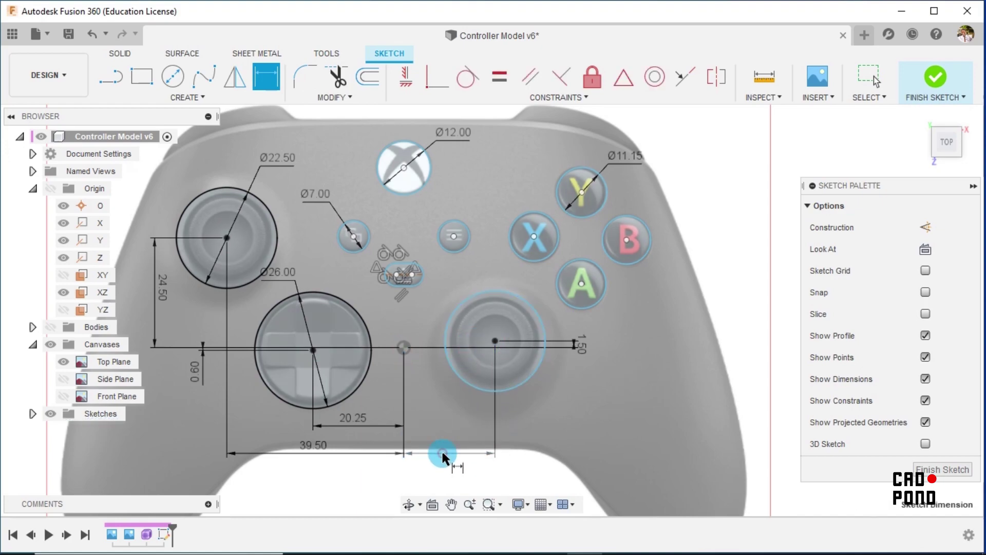
pyautogui.click(442, 449)
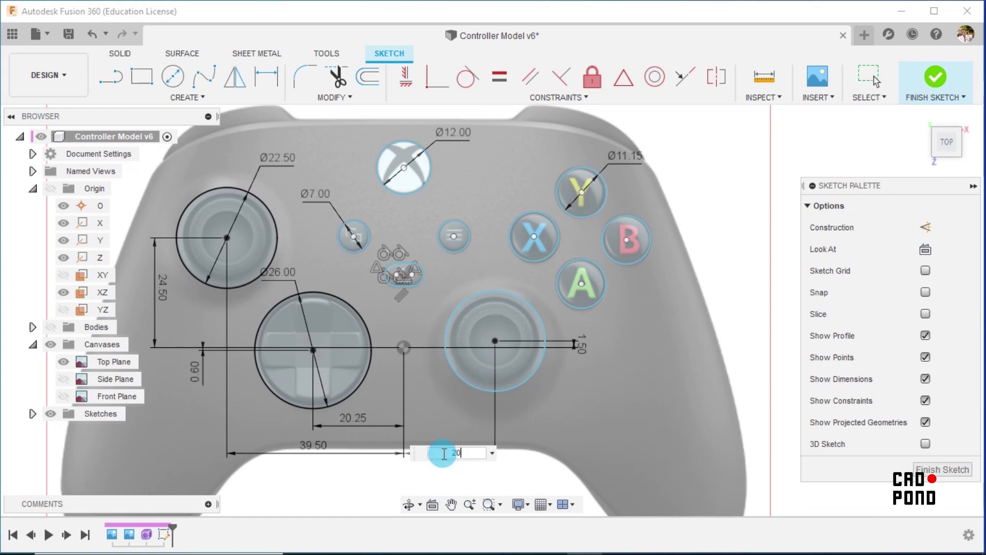
pyautogui.write('20.25')
pyautogui.press('Return')
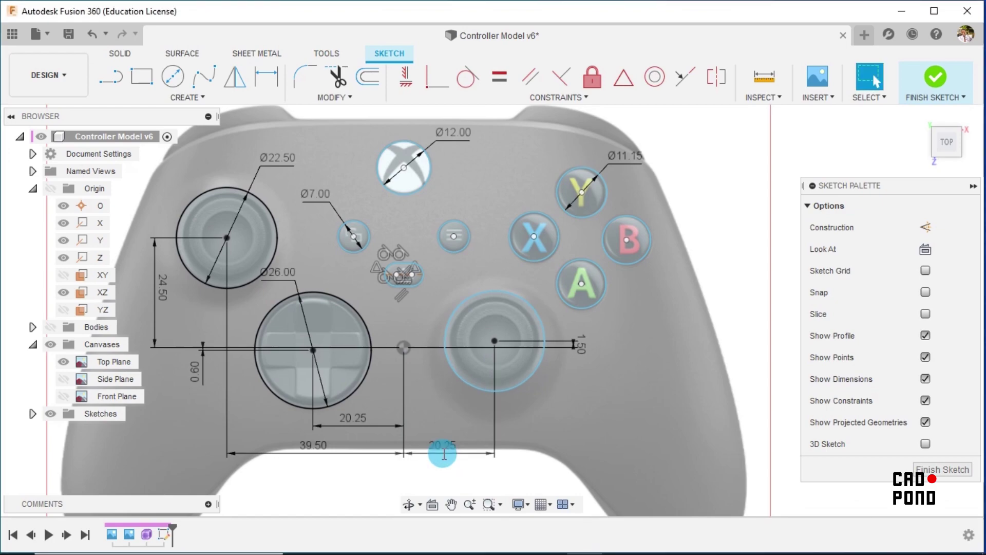
# Step: Dimension the horizontal distance between the sketch origin and the A button circle's centre to 39.5 mm
pyautogui.click(483, 344)
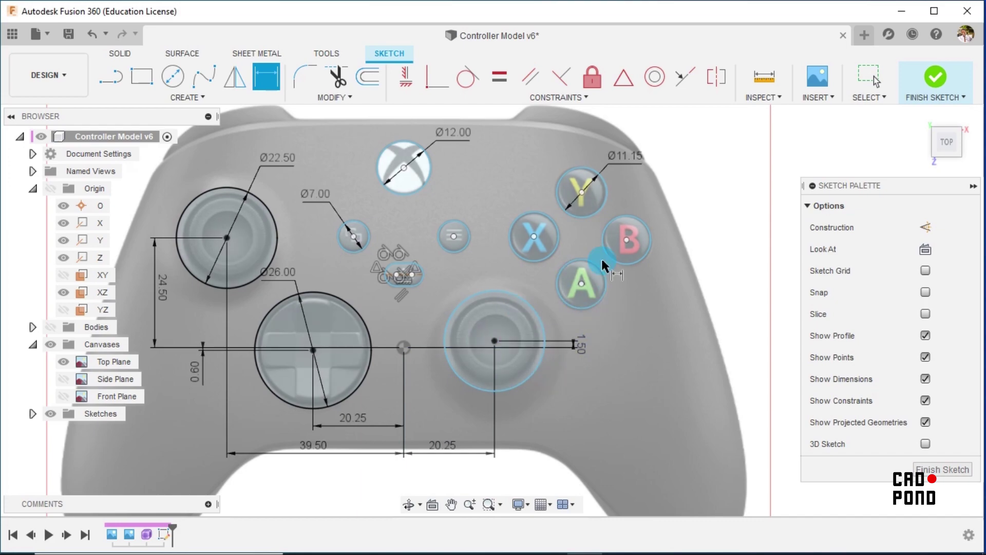
pyautogui.click(612, 290)
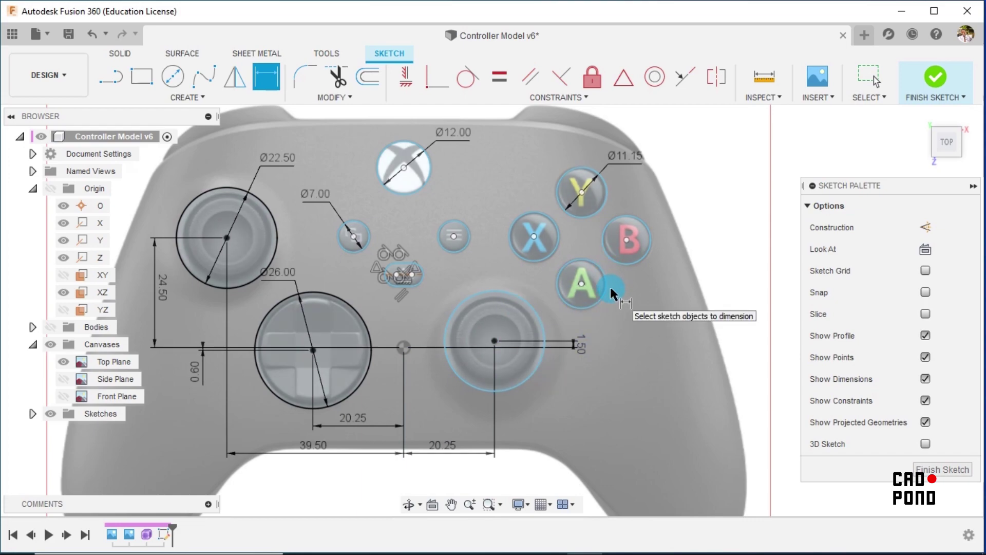
pyautogui.click(396, 338)
pyautogui.click(439, 338)
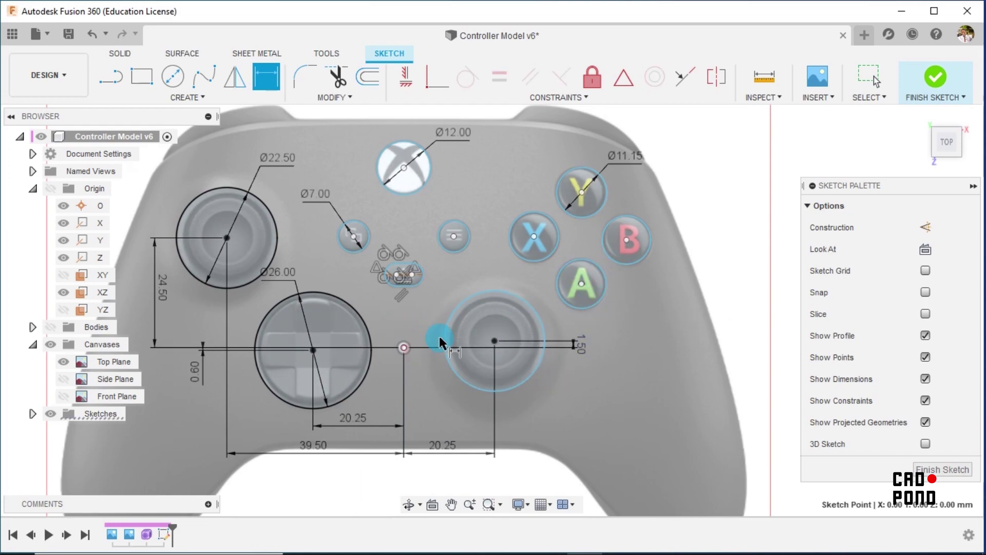
pyautogui.click(581, 283)
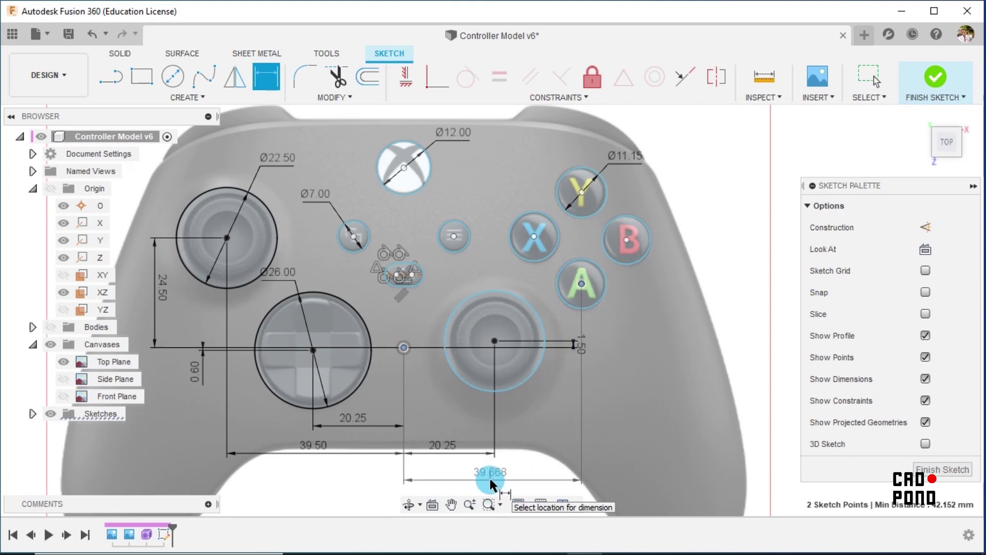
pyautogui.click(491, 483)
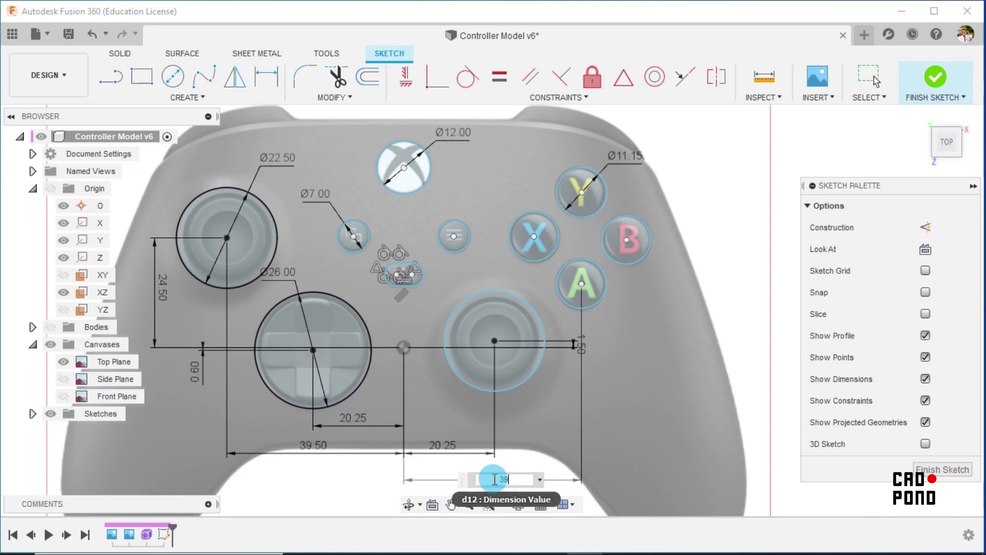
pyautogui.write('39.5')
pyautogui.press('Return')
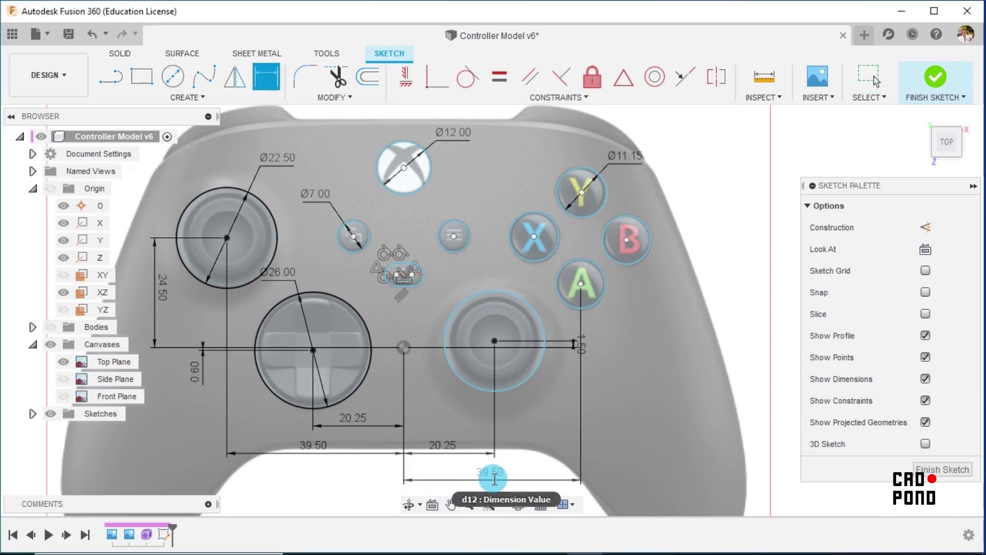
# Step: Dimension the horizontal distance between the sketch origin and the B button circle's centre to 49.5 mm
pyautogui.moveTo(463, 426); pyautogui.dragTo(414, 373, button='middle')
pyautogui.click(354, 291)
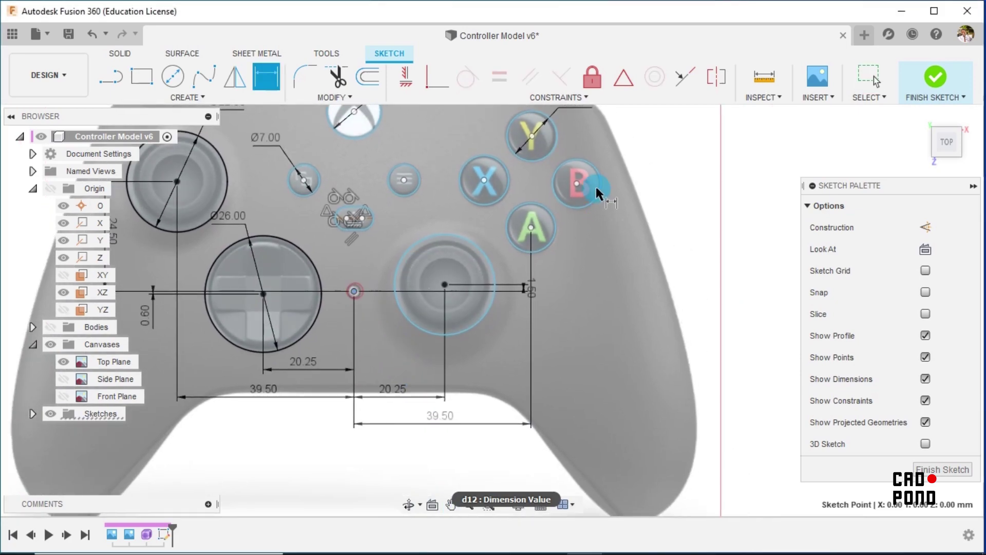
pyautogui.click(576, 183)
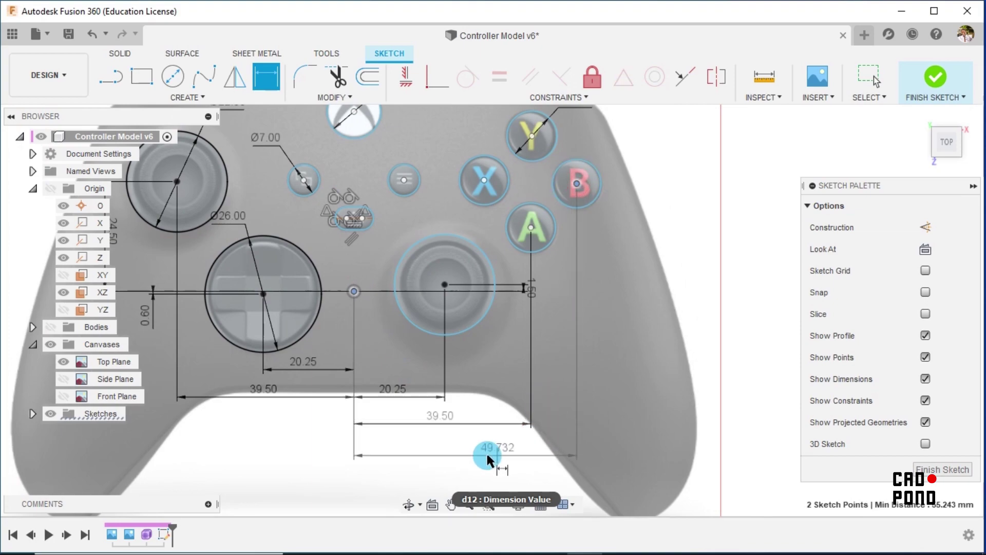
pyautogui.click(464, 456)
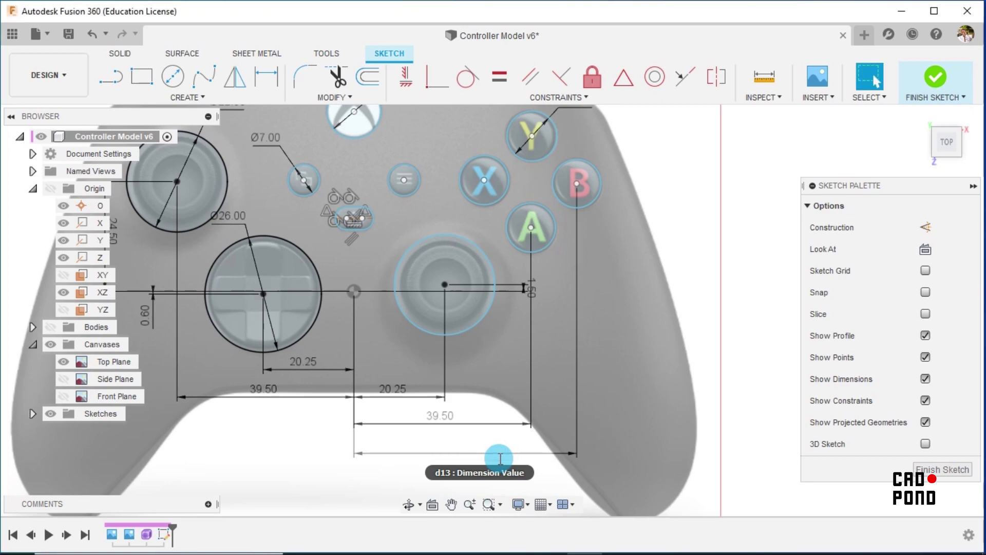
pyautogui.press('Return')
# Step: Dimension the horizontal distance from the origin to the X button circle's centre to 29 mm and move the A button's overlapping horizontal dimension clear
pyautogui.click(353, 292)
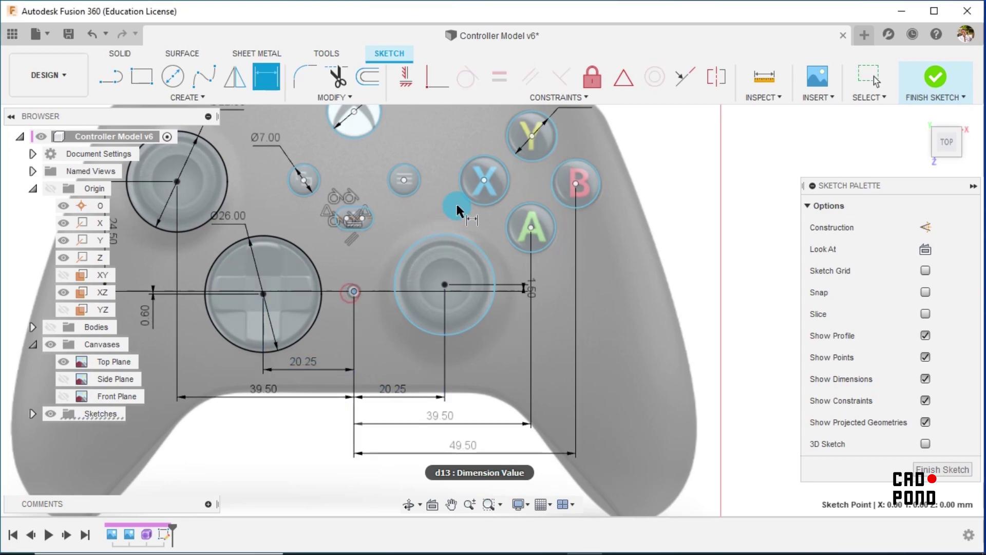
pyautogui.click(484, 180)
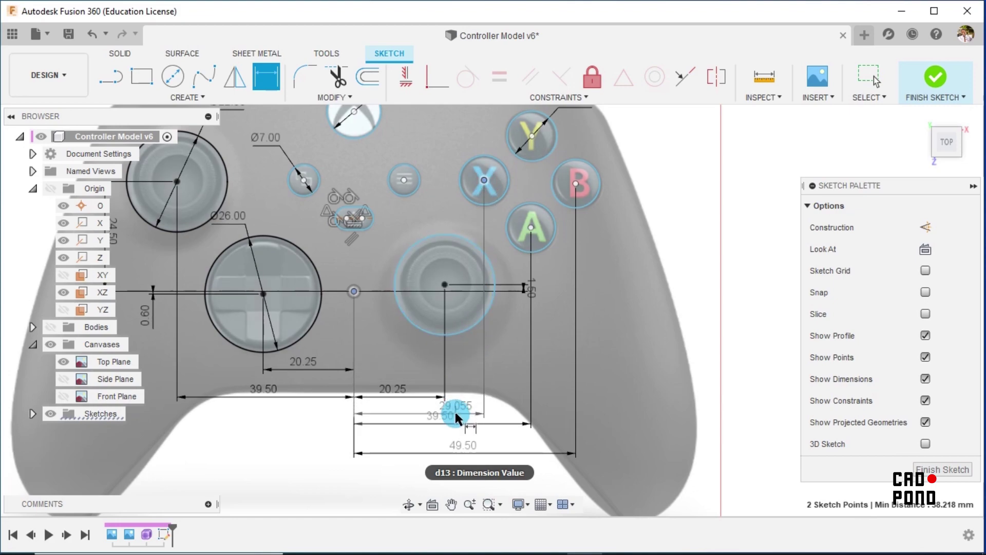
pyautogui.click(427, 414)
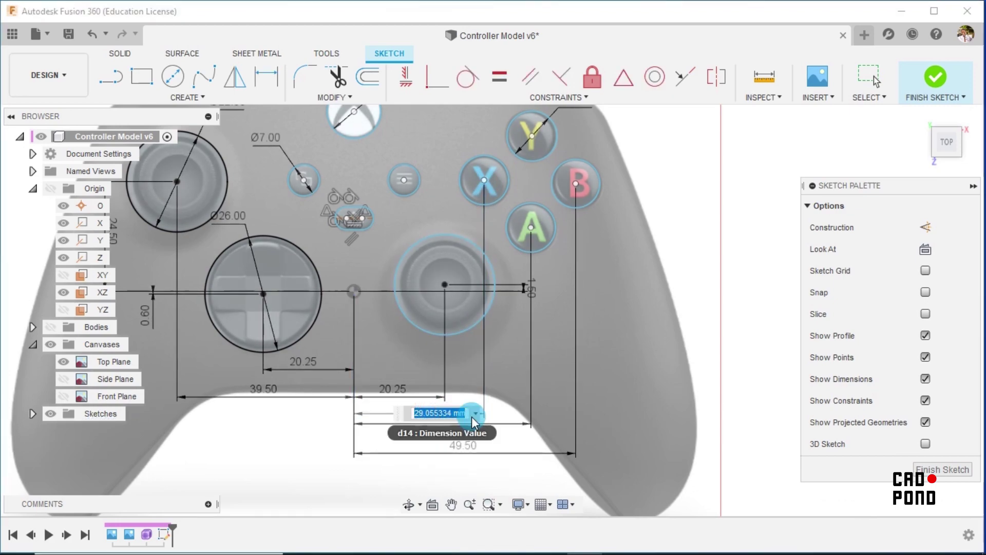
pyautogui.write('29')
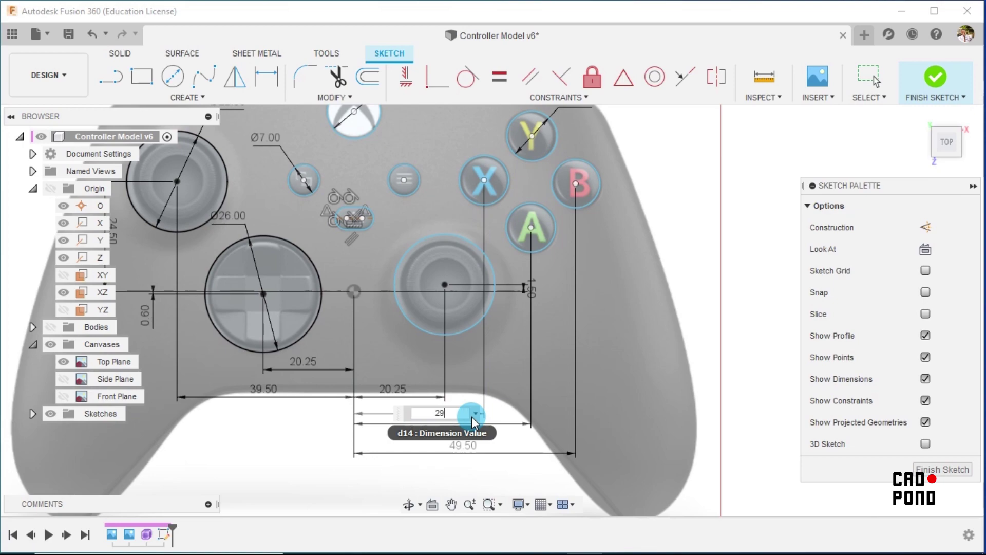
pyautogui.press('Return')
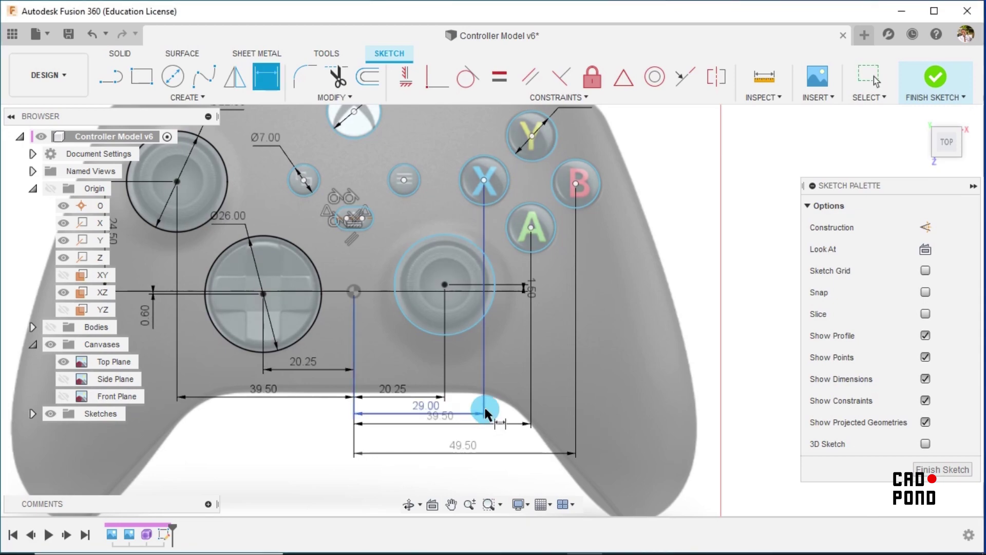
pyautogui.scroll(1, 484, 407)
pyautogui.moveTo(438, 424); pyautogui.dragTo(411, 411)
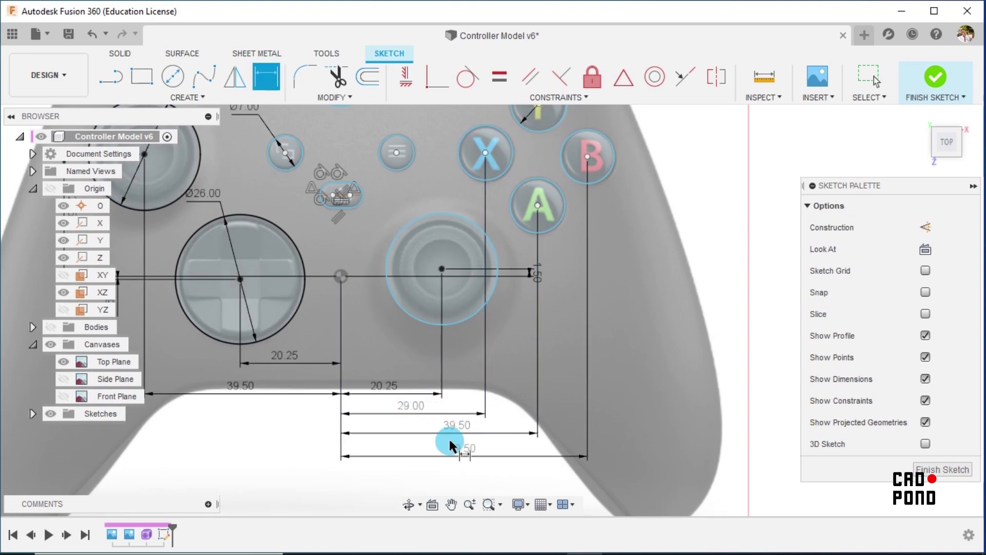
# Step: Dimension the vertical distance between the sketch origin and the A button circle's centre to 14.25 mm
pyautogui.scroll(-1, 450, 445)
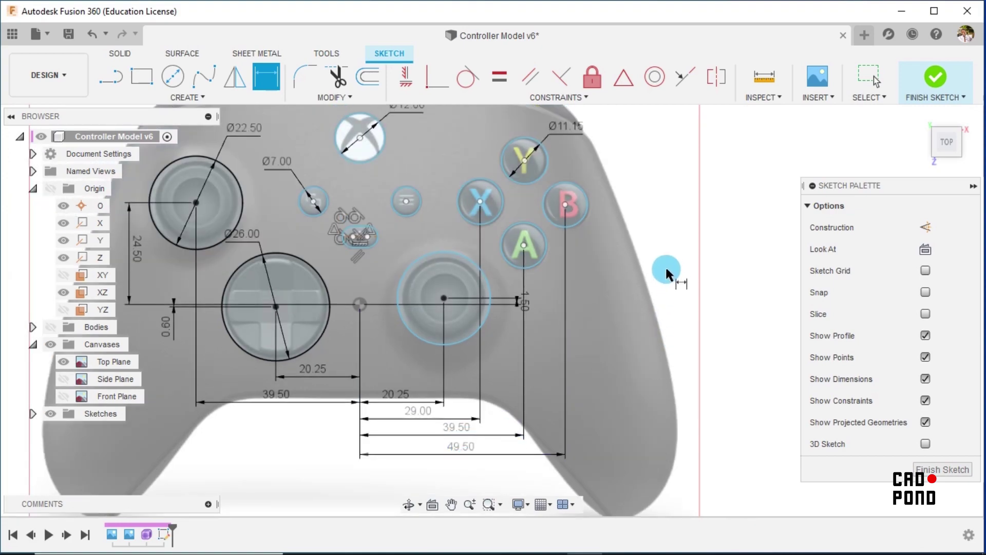
pyautogui.click(360, 304)
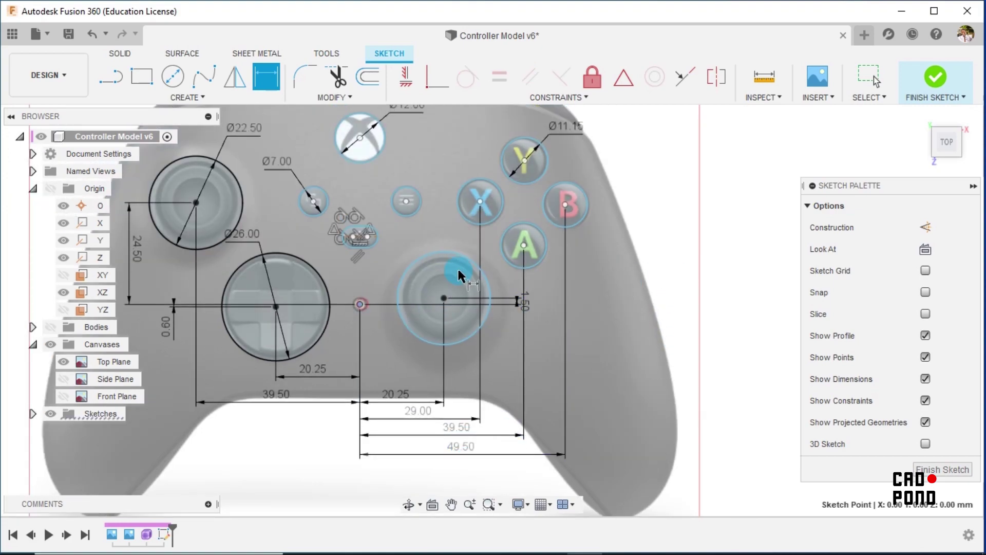
pyautogui.click(523, 247)
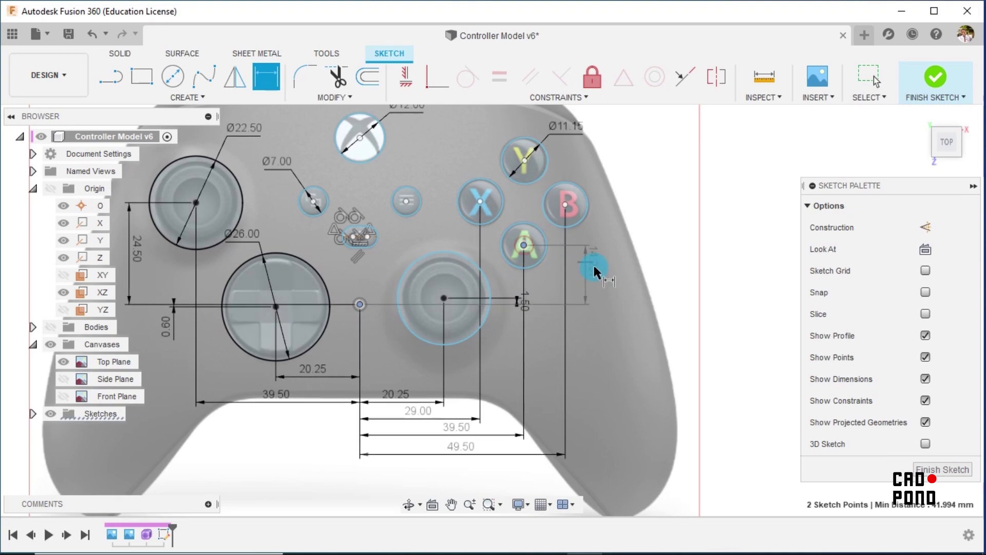
pyautogui.click(621, 310)
pyautogui.write('1')
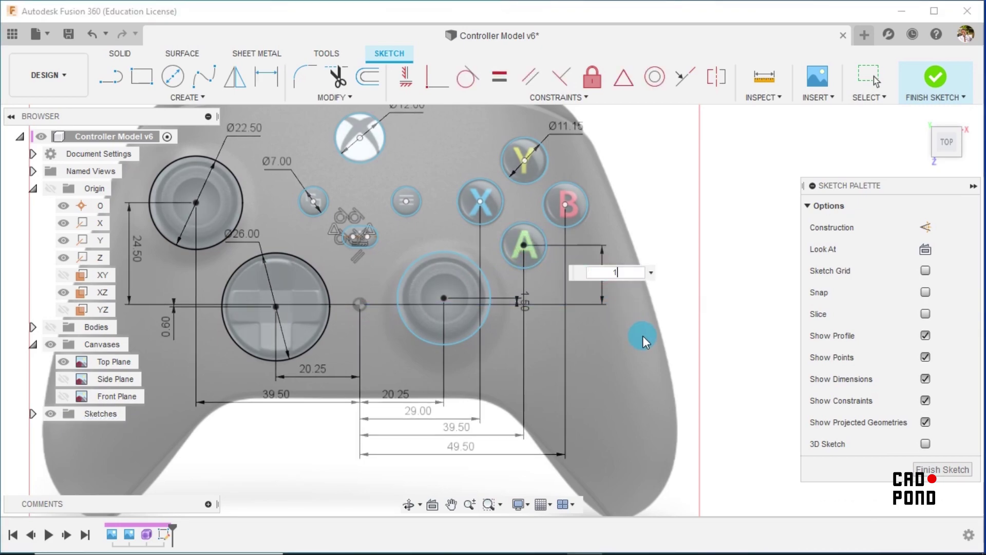
pyautogui.write('4.25')
pyautogui.press('Return')
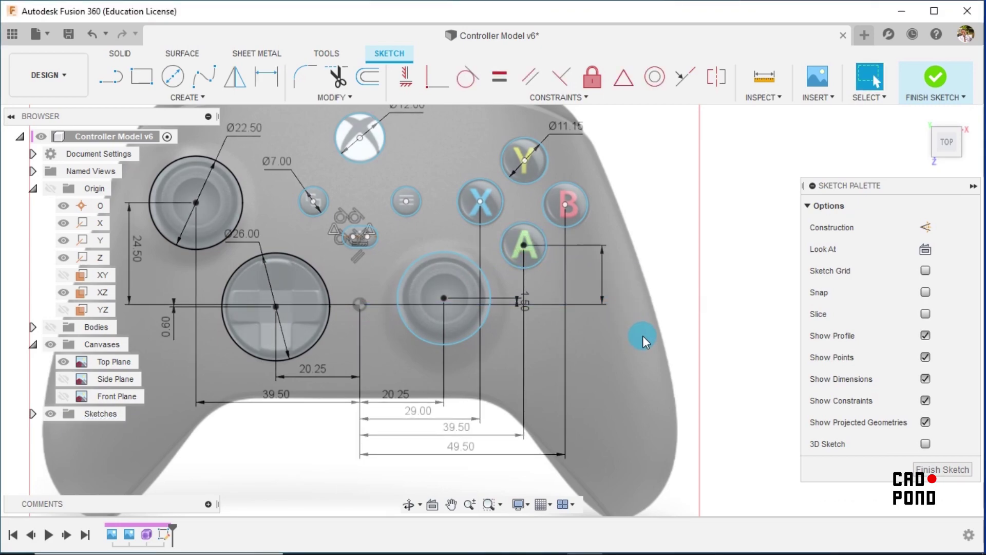
# Step: Dimension the vertical distance between the sketch origin and the B button circle's centre to 24.125 mm
pyautogui.press('d')
pyautogui.click(360, 305)
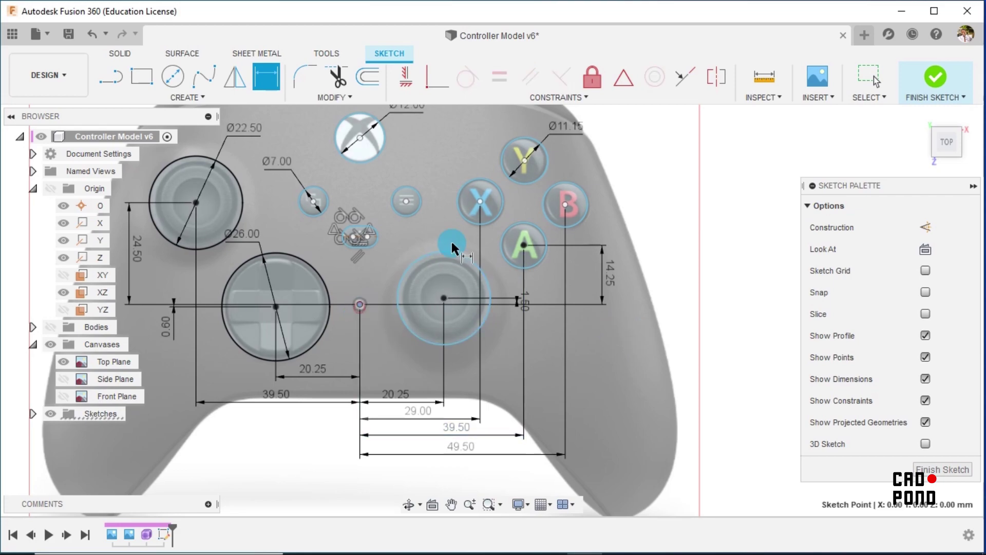
pyautogui.click(565, 205)
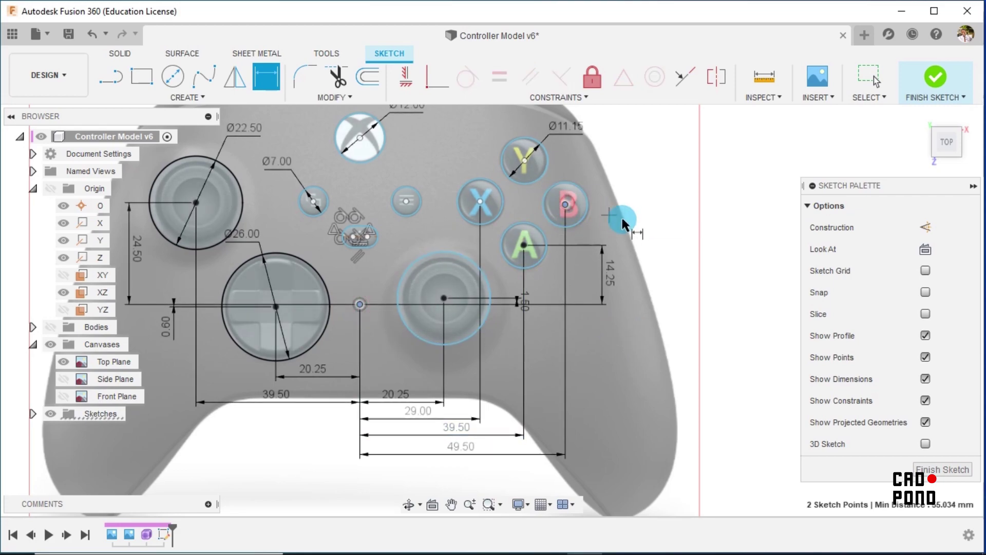
pyautogui.click(635, 256)
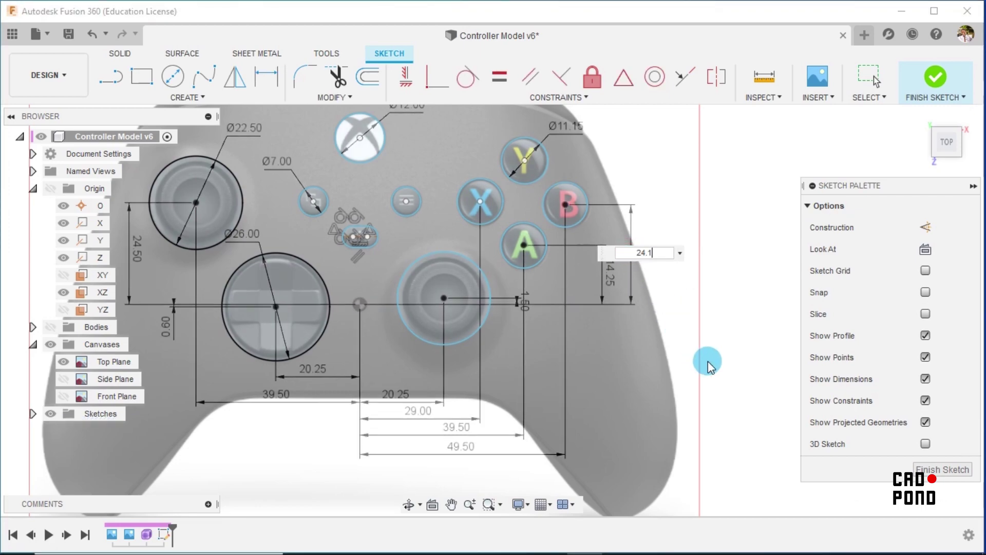
pyautogui.write('24.125')
pyautogui.press('Return')
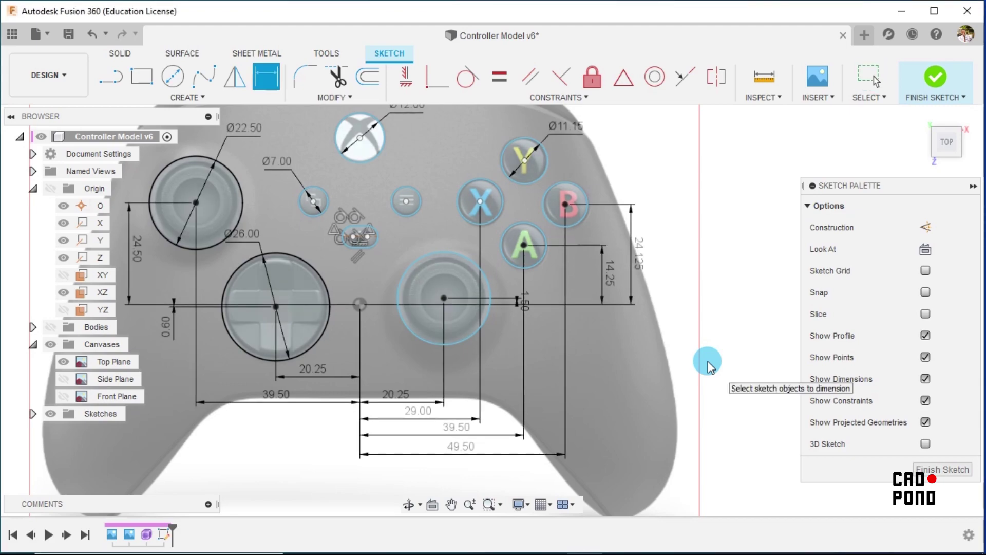
# Step: Dimension the vertical distance between the sketch origin and the Y button circle's centre to 34.75 mm
pyautogui.click(360, 304)
pyautogui.click(524, 160)
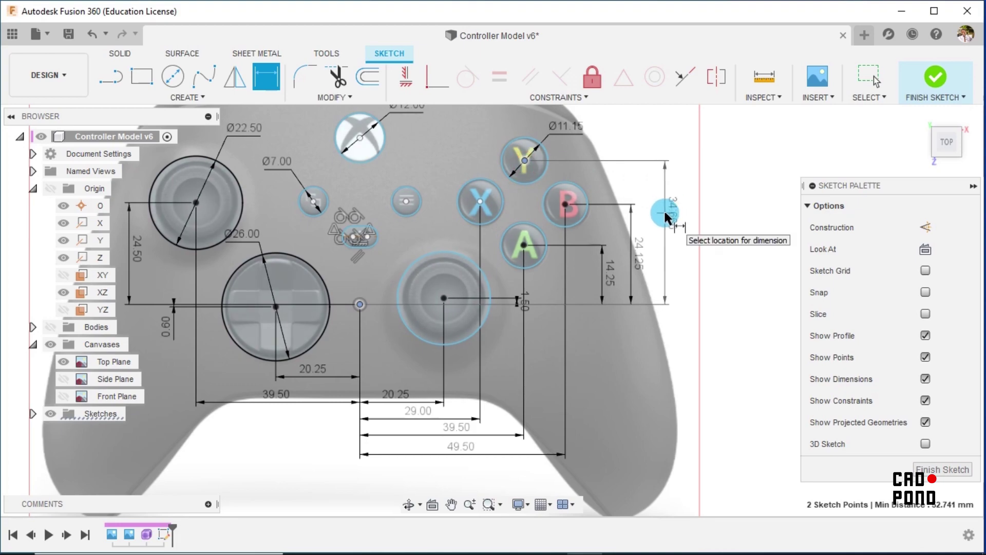
pyautogui.click(664, 208)
pyautogui.write('34')
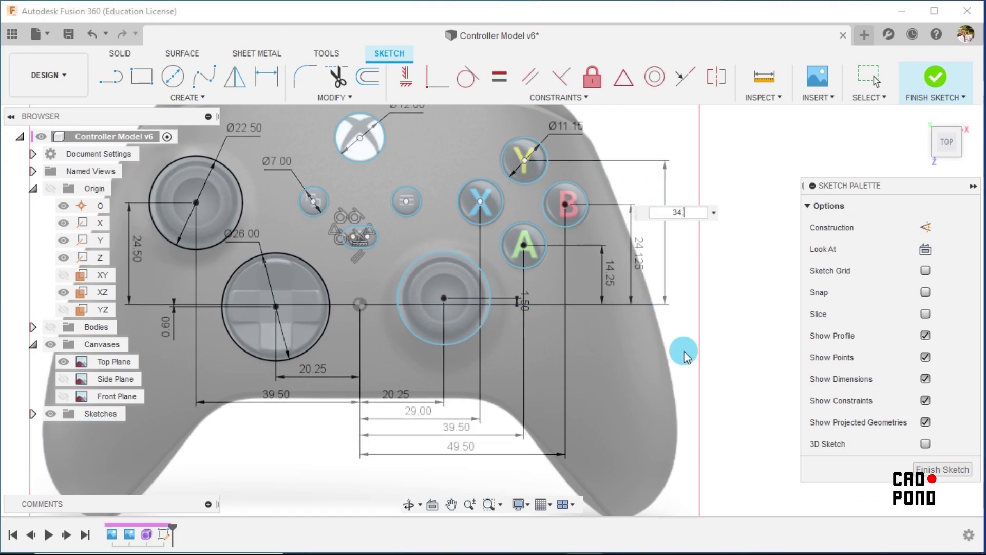
pyautogui.write('.75')
pyautogui.press('Return')
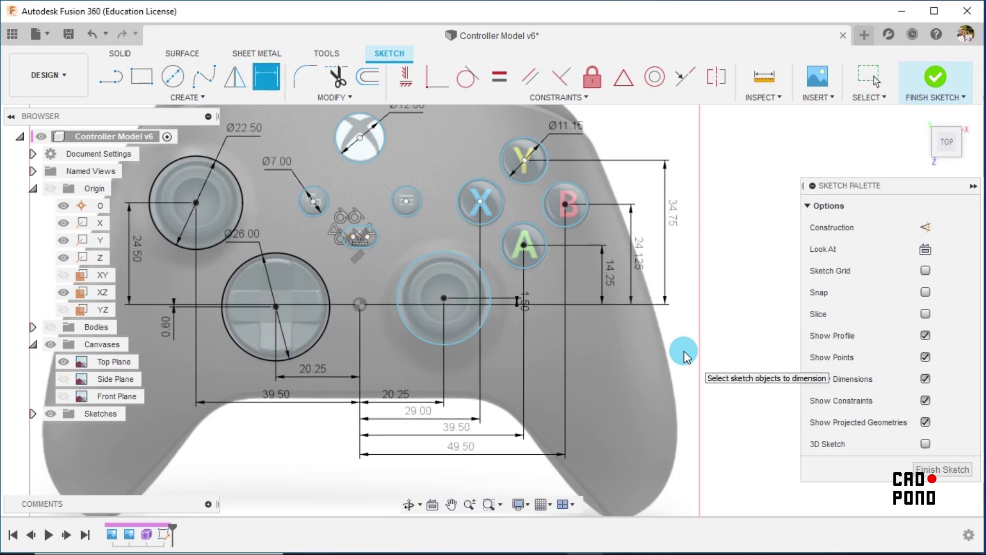
# Step: Set the vertical distance between the origin and the Y button circle's centre to 34.70 mm
pyautogui.press('Escape')
pyautogui.doubleClick(673, 212)
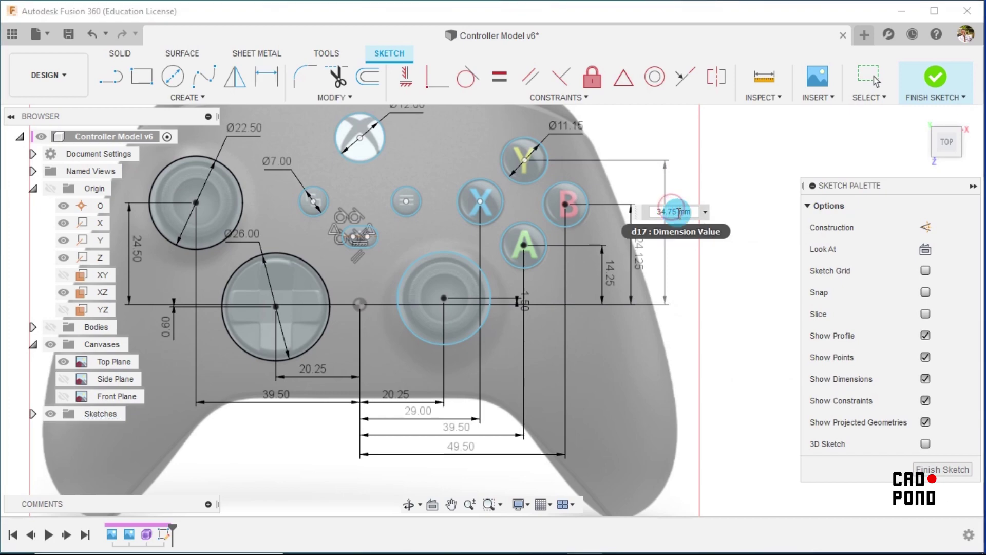
pyautogui.press('Return')
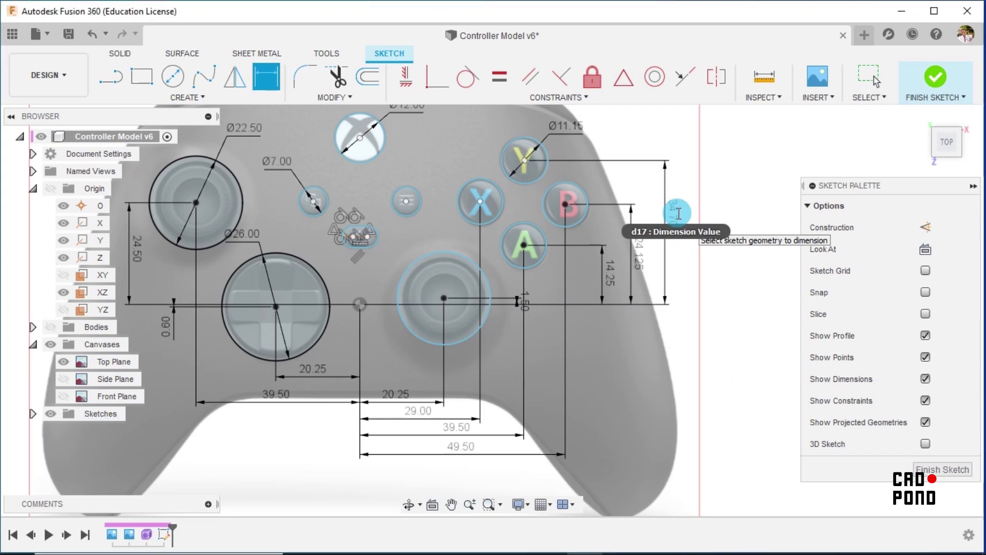
pyautogui.press('Escape')
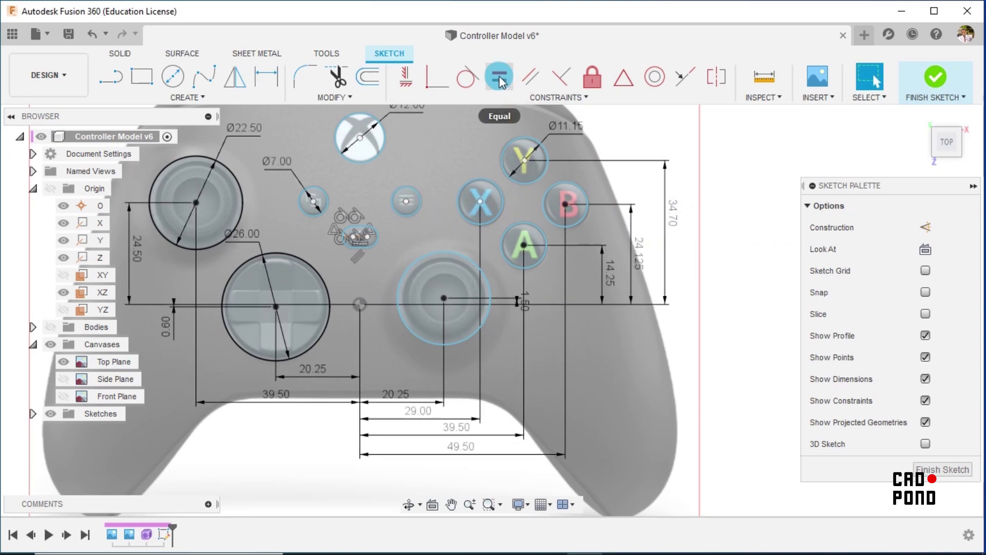
# Step: Constrain the A and Y circle centres to align vertically and the B and X circle centres to align horizontally
pyautogui.click(404, 79)
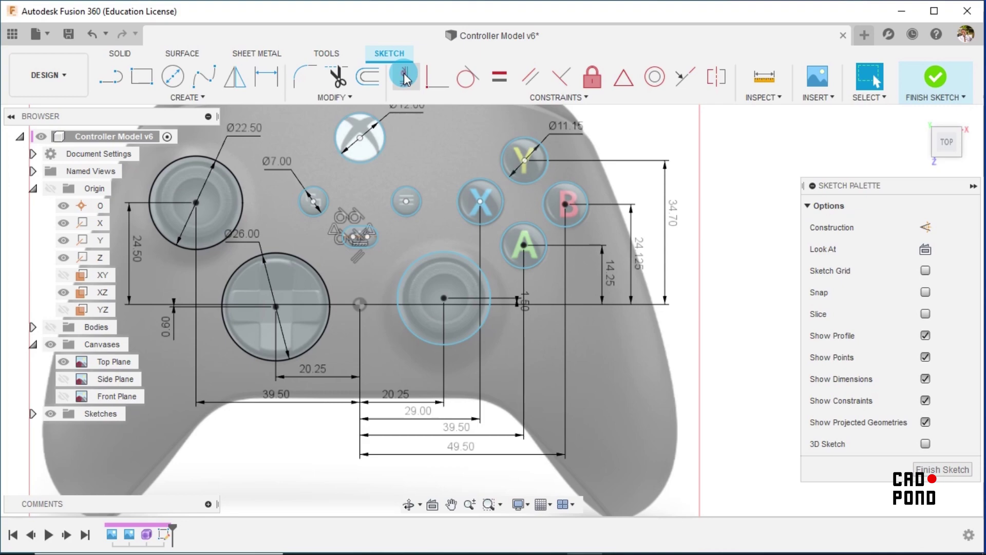
pyautogui.click(523, 245)
pyautogui.click(524, 160)
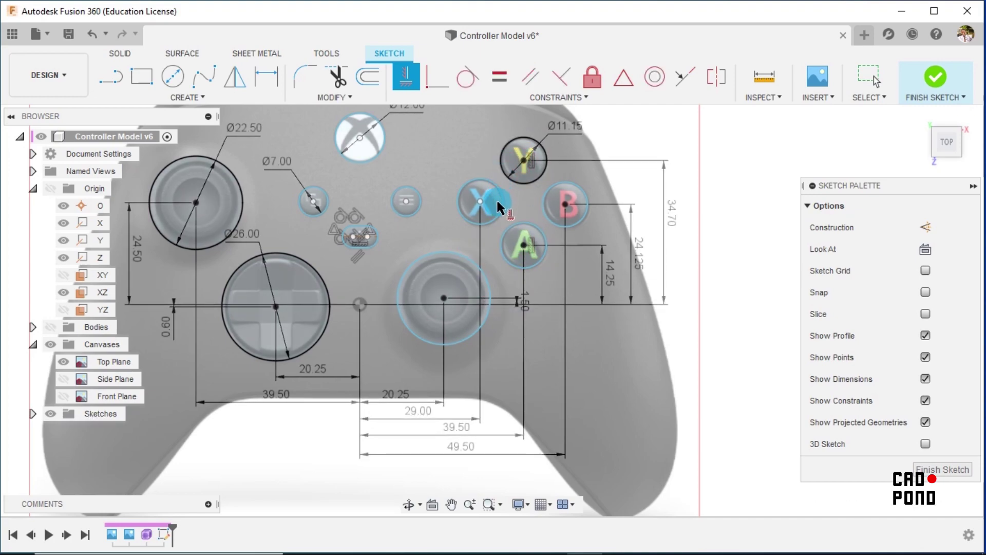
pyautogui.click(565, 204)
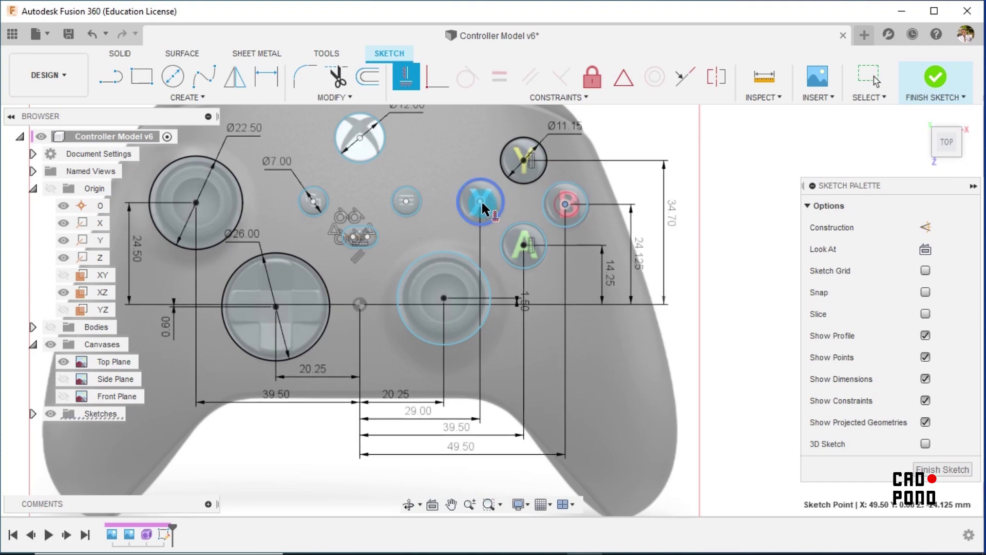
pyautogui.click(481, 204)
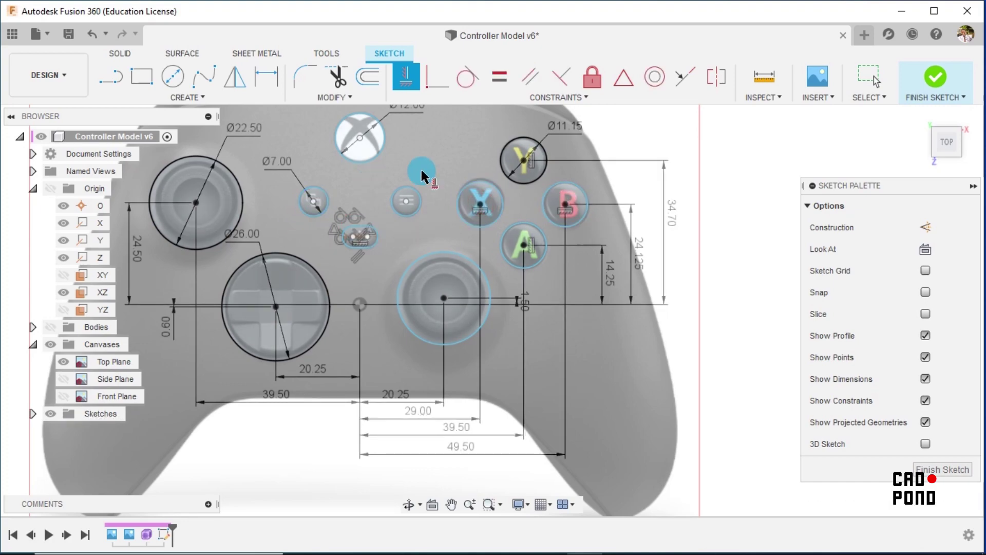
pyautogui.click(438, 110)
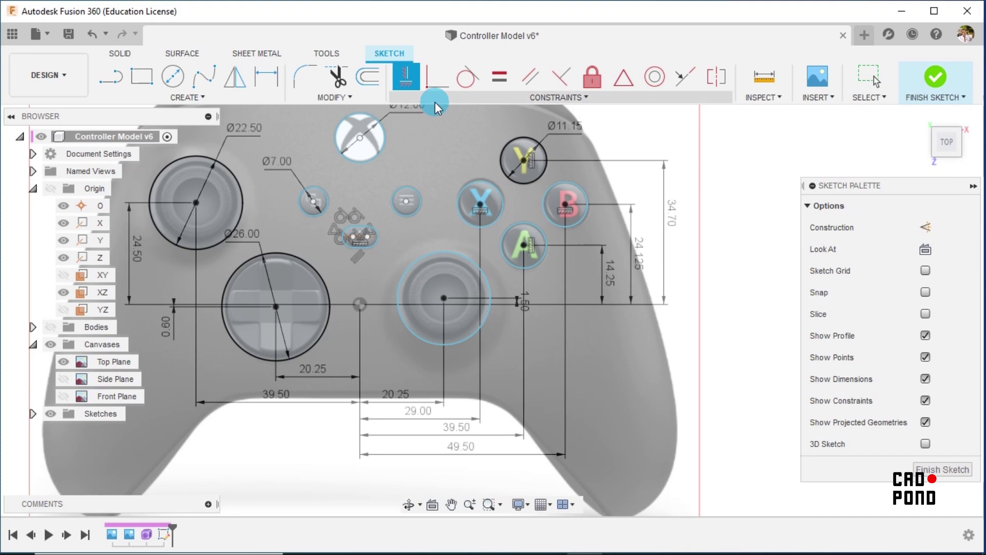
# Step: Apply Equal constraints linking the Y, X, A and B button circles so all four share the same size
pyautogui.click(499, 77)
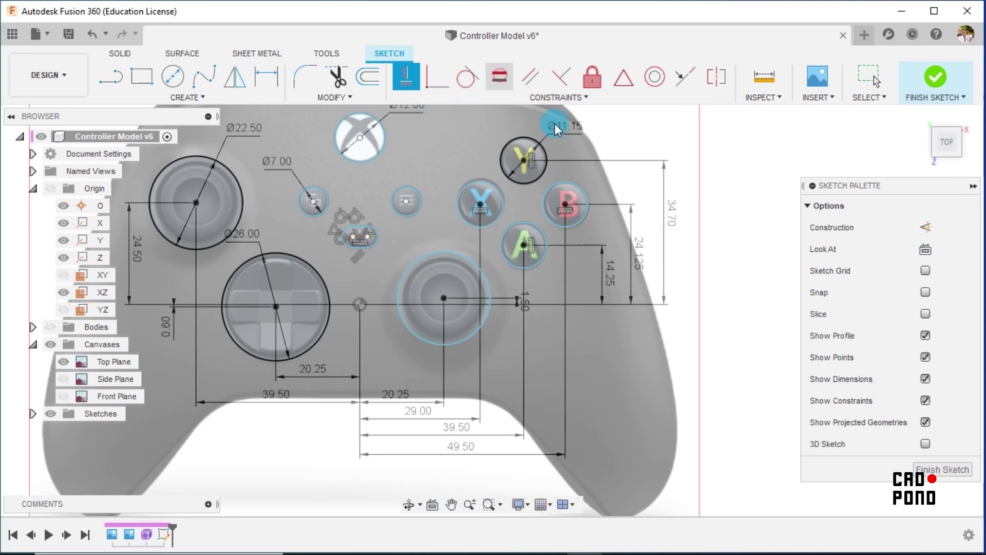
pyautogui.click(545, 157)
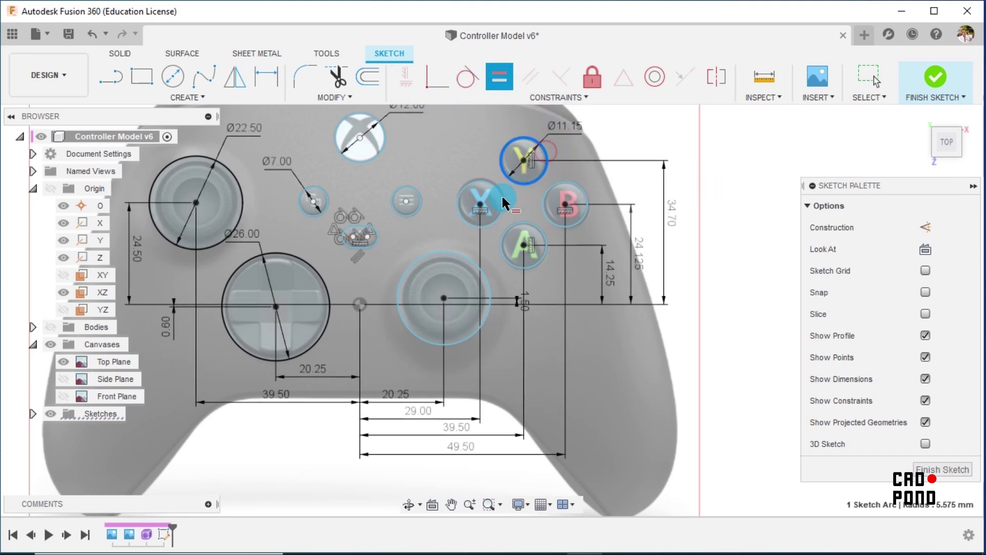
pyautogui.click(500, 197)
pyautogui.click(482, 227)
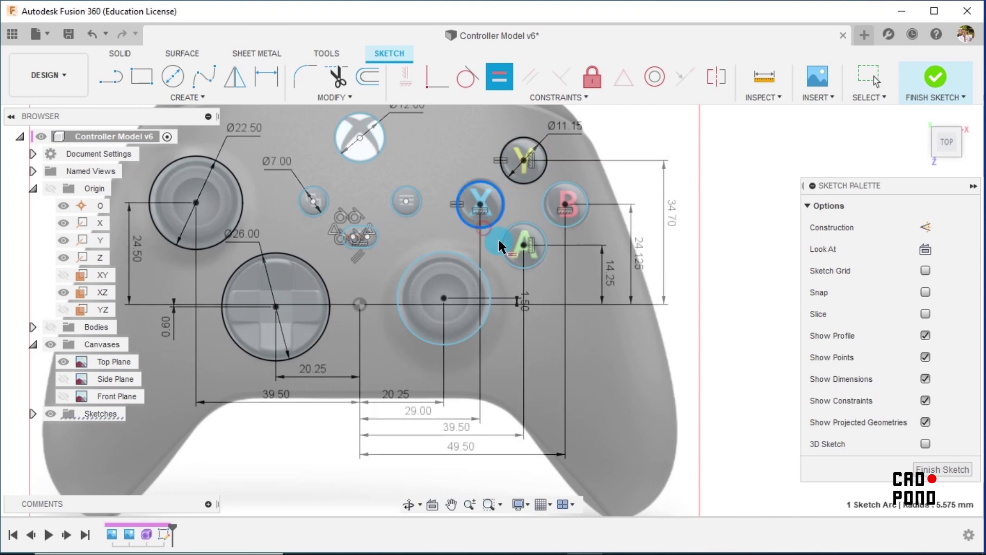
pyautogui.click(537, 263)
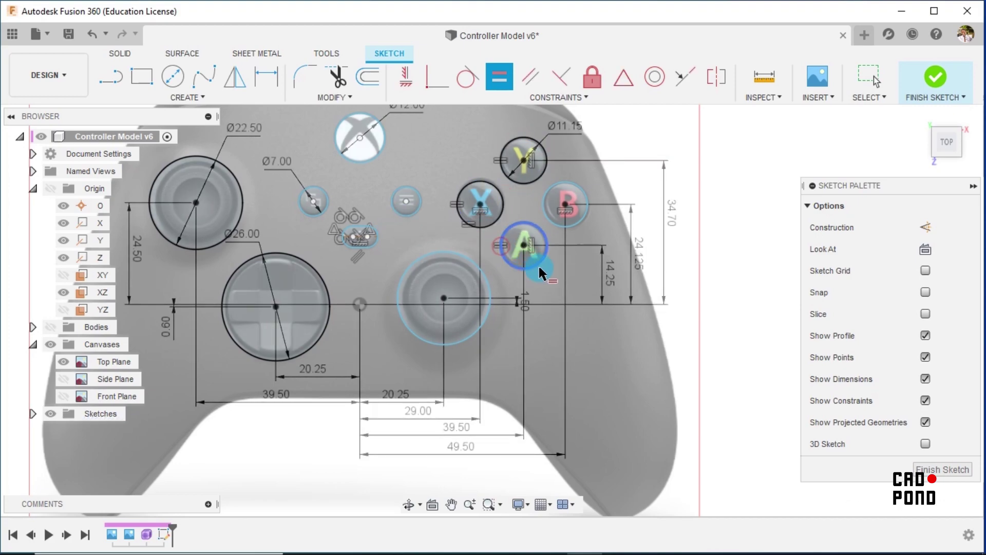
pyautogui.click(545, 231)
pyautogui.click(577, 221)
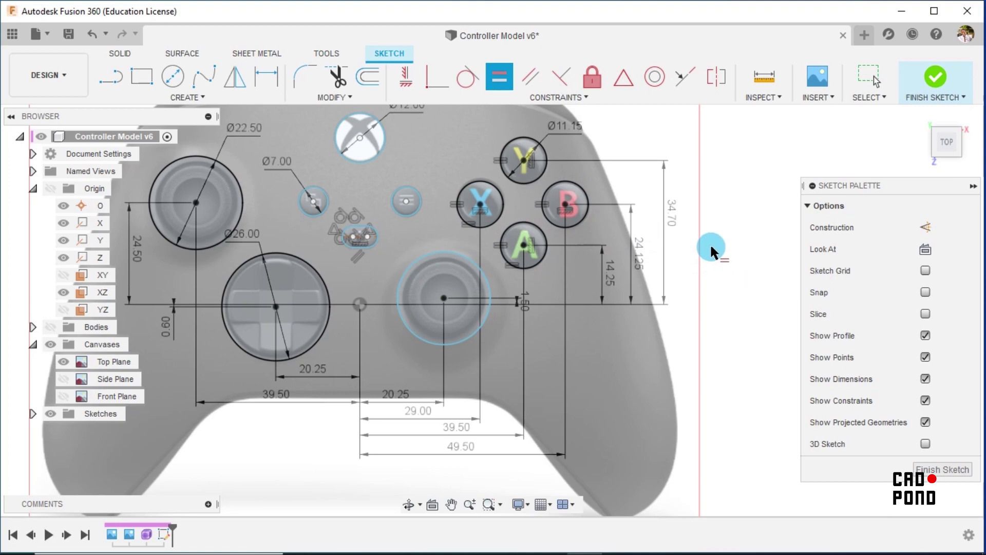
pyautogui.press('Escape')
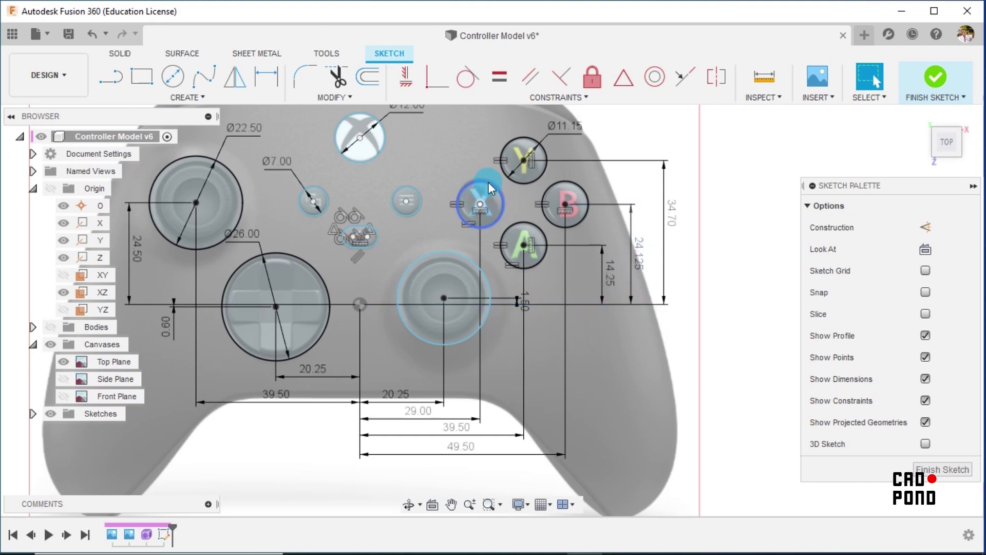
# Step: Set the vertical distance between the origin and the B button circle's centre to 24.15 mm
pyautogui.scroll(3, 487, 183)
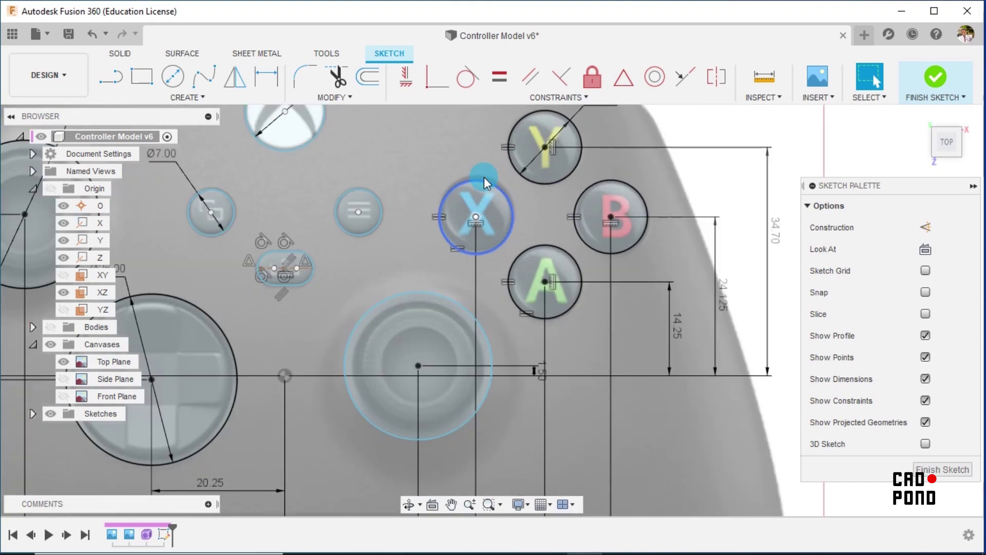
pyautogui.doubleClick(723, 302)
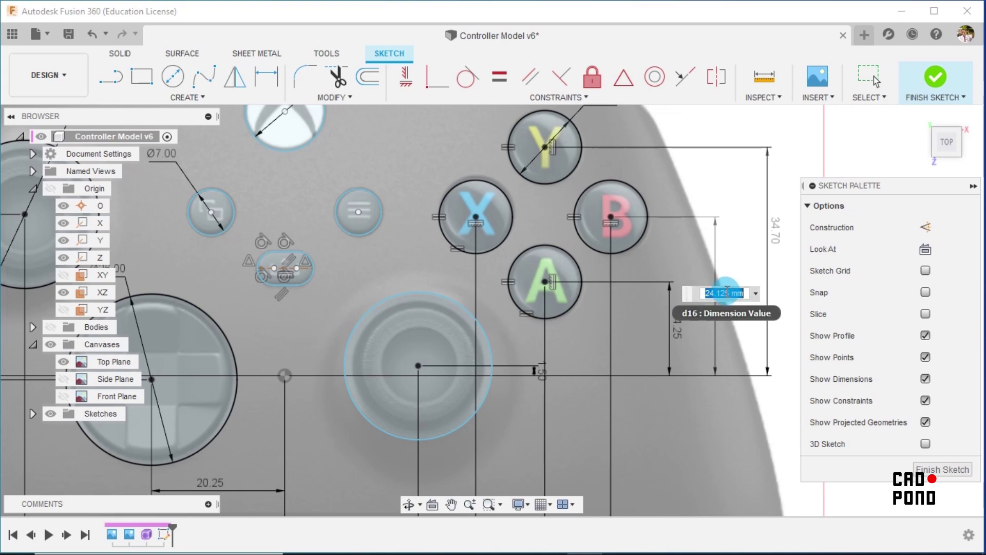
pyautogui.click(725, 292)
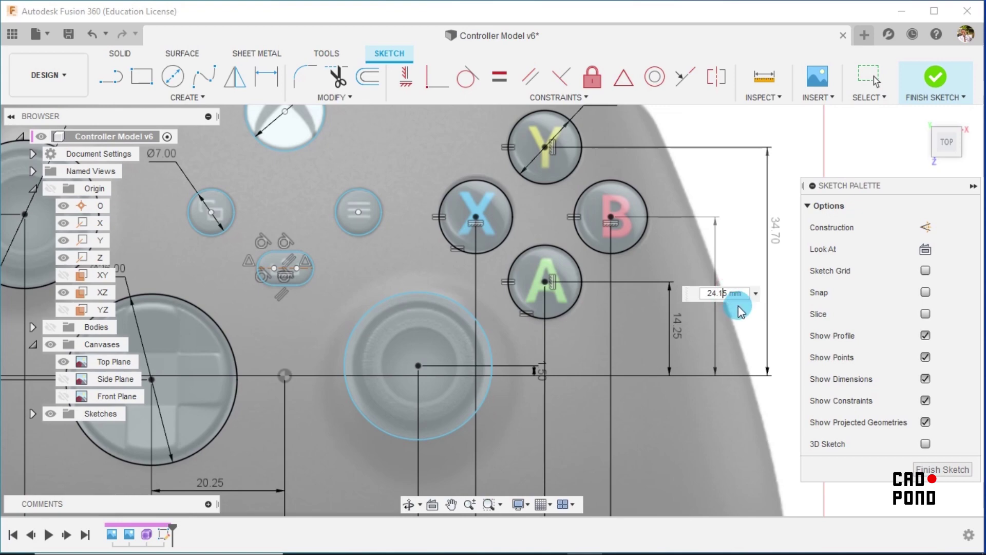
pyautogui.press('Return')
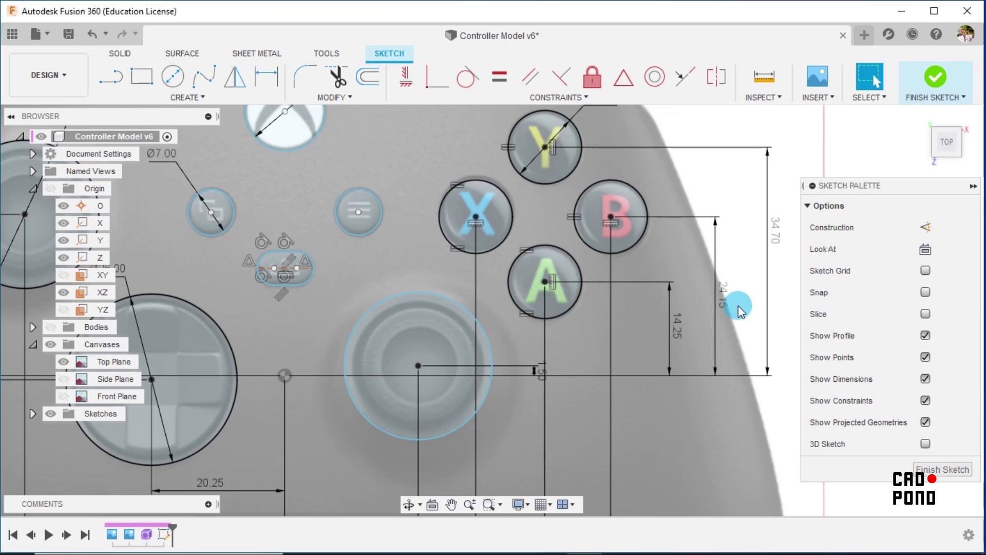
# Step: Apply Equal constraints between the two small circles below the Xbox logo and between the two thumbstick circles
pyautogui.scroll(-3, 690, 297)
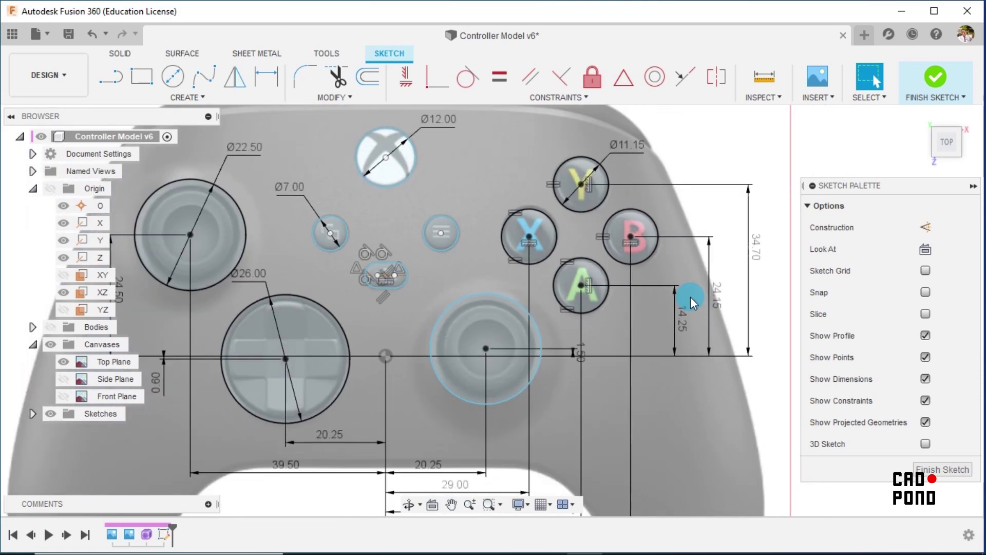
pyautogui.scroll(-1, 616, 271)
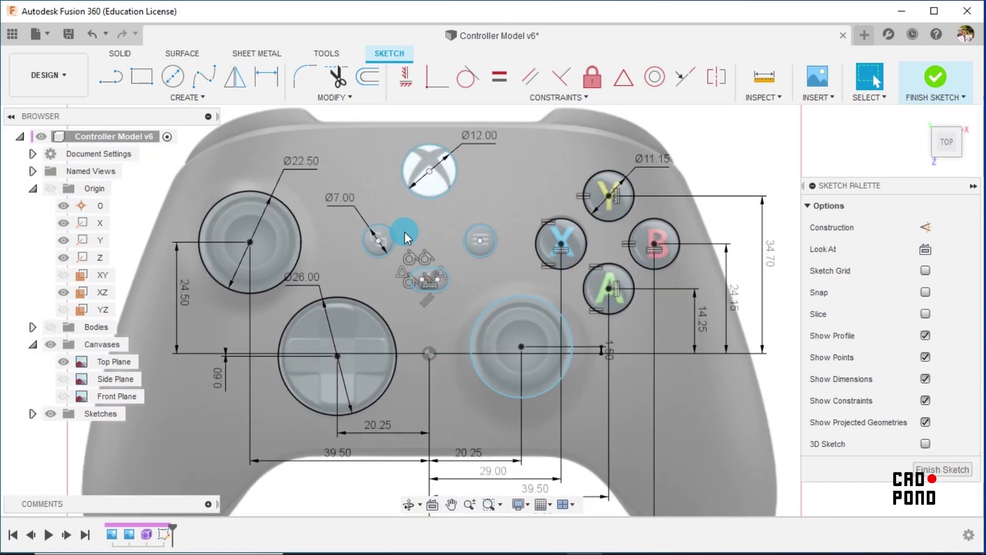
pyautogui.click(499, 77)
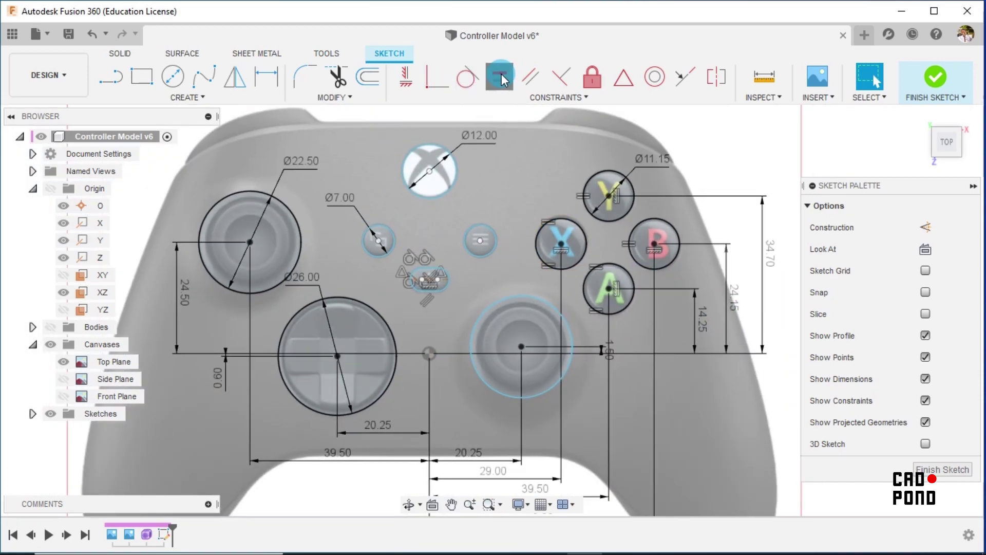
pyautogui.click(390, 227)
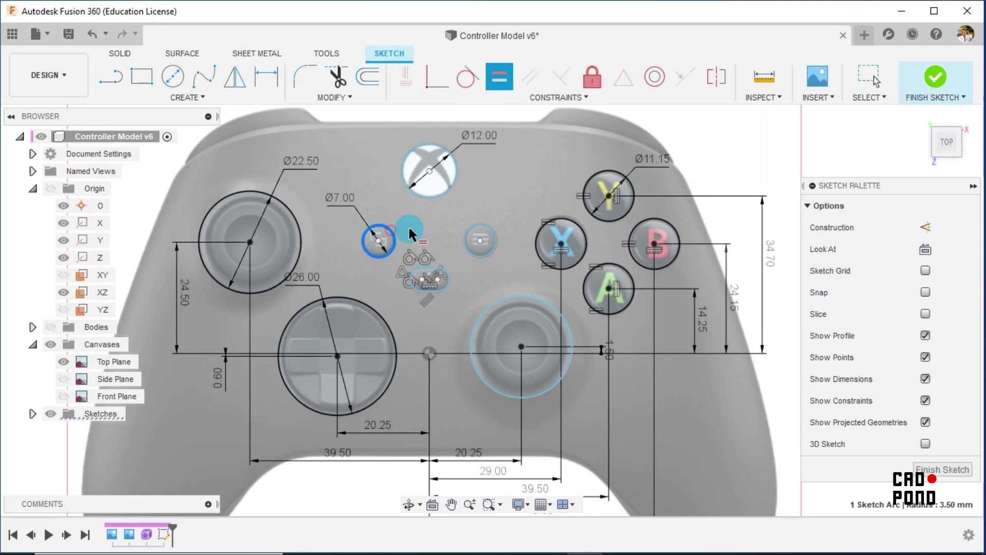
pyautogui.click(472, 234)
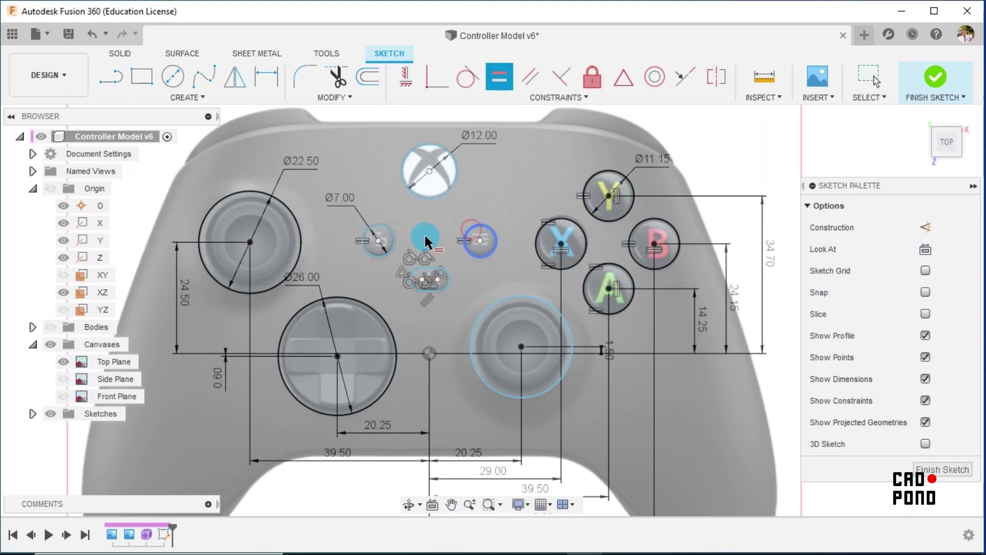
pyautogui.click(299, 226)
pyautogui.click(480, 312)
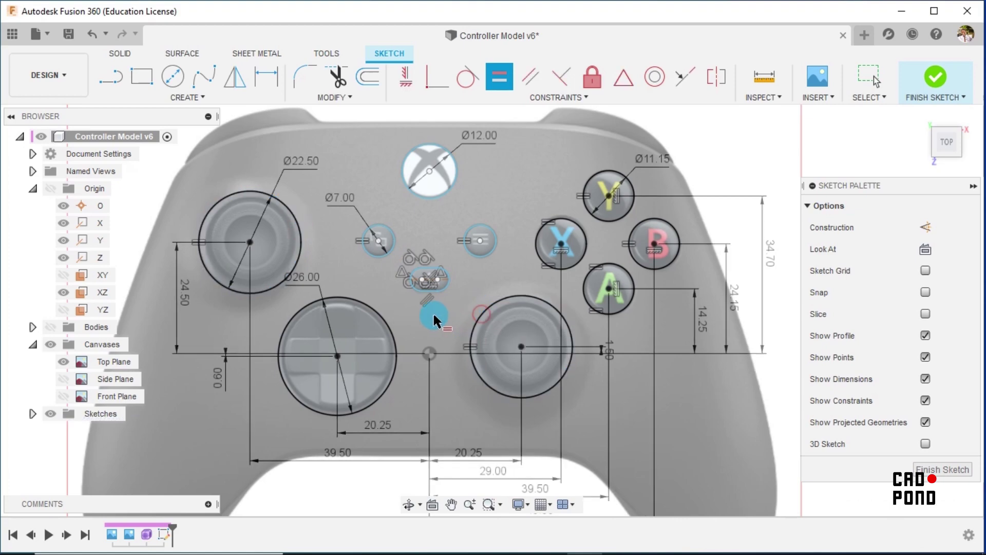
pyautogui.press('Escape')
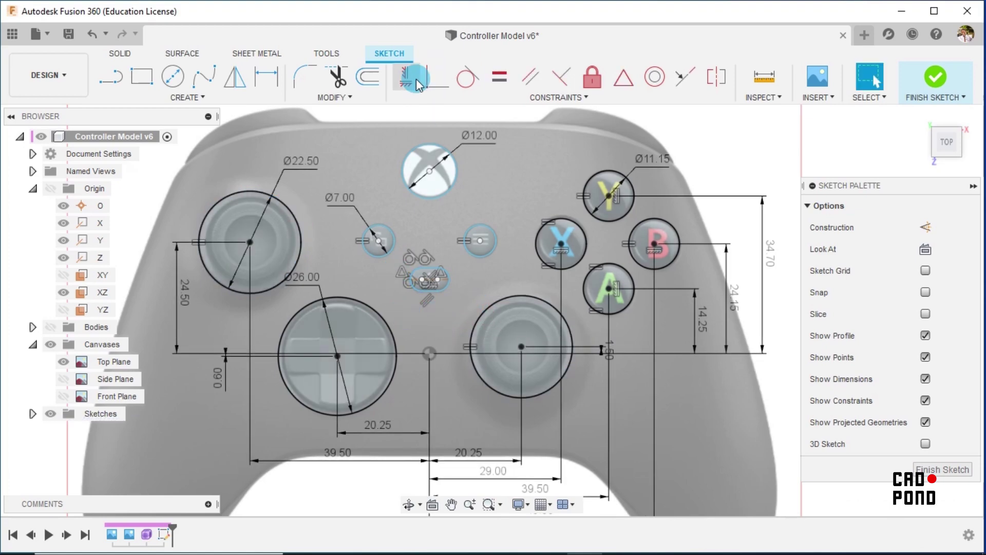
# Step: Dimension the vertical distance from the origin to the centre of the 7 mm View button circle to 25 mm
pyautogui.click(266, 77)
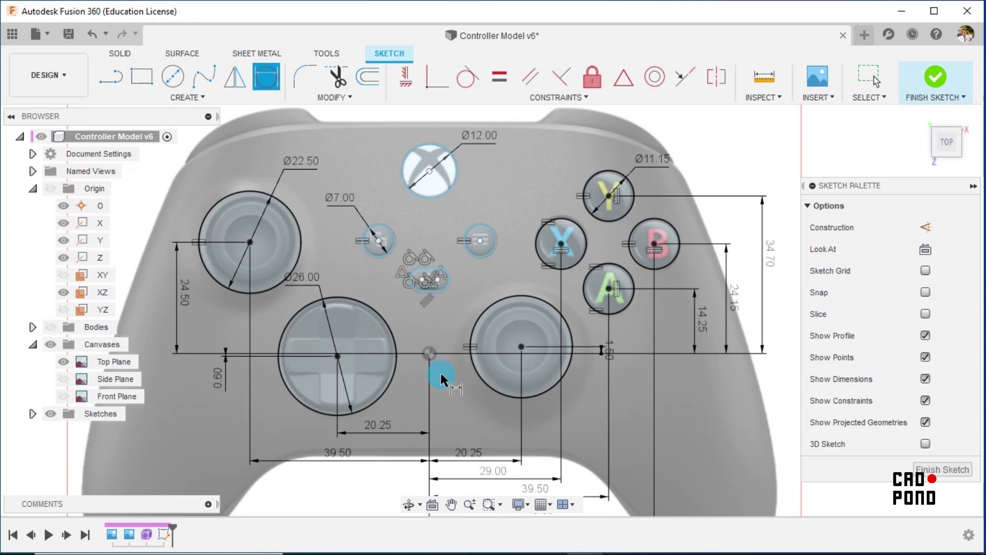
pyautogui.click(429, 354)
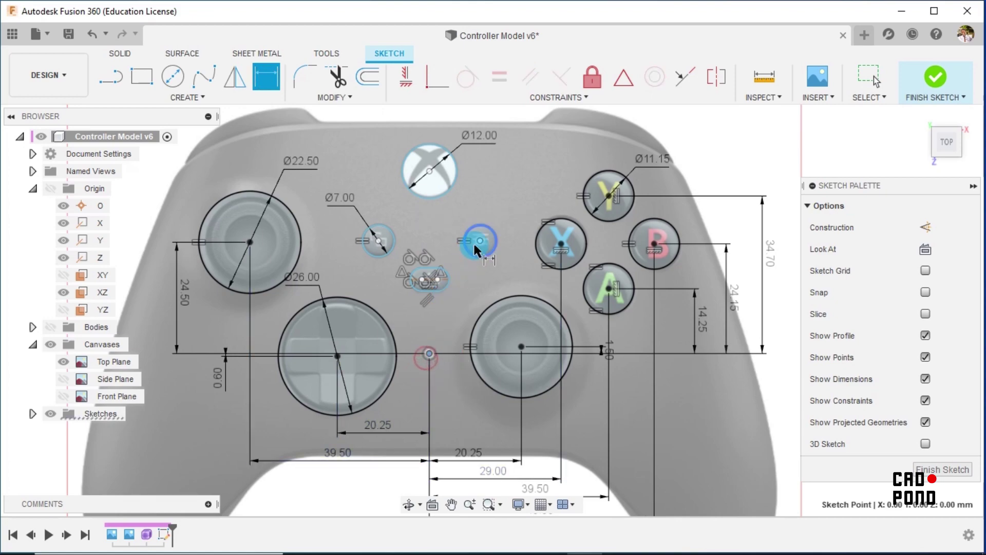
pyautogui.click(379, 241)
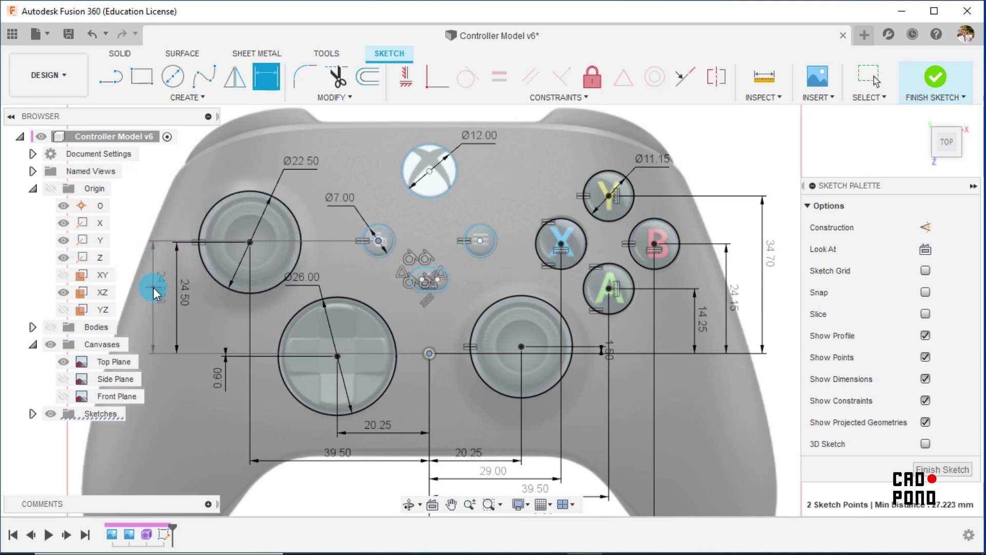
pyautogui.click(153, 288)
pyautogui.write('25')
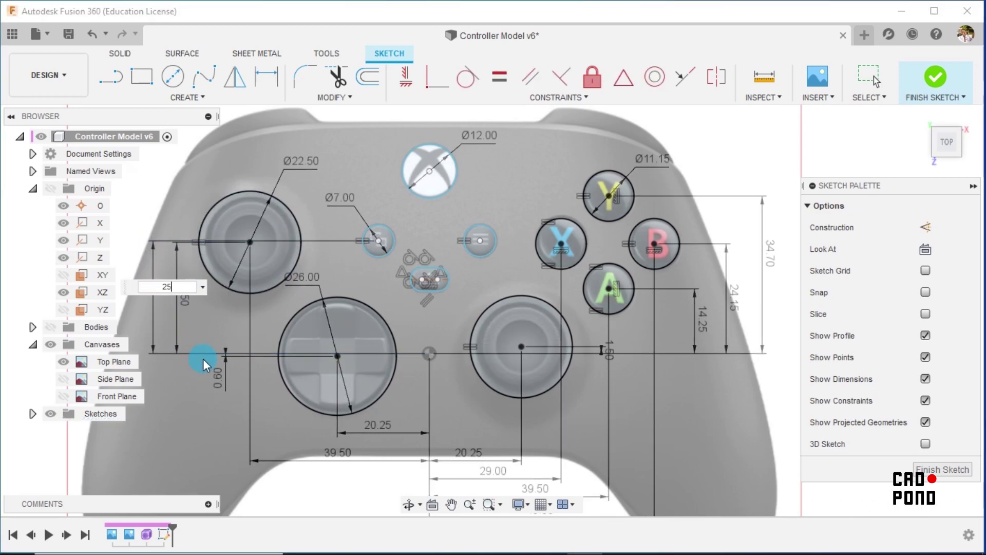
pyautogui.press('Return')
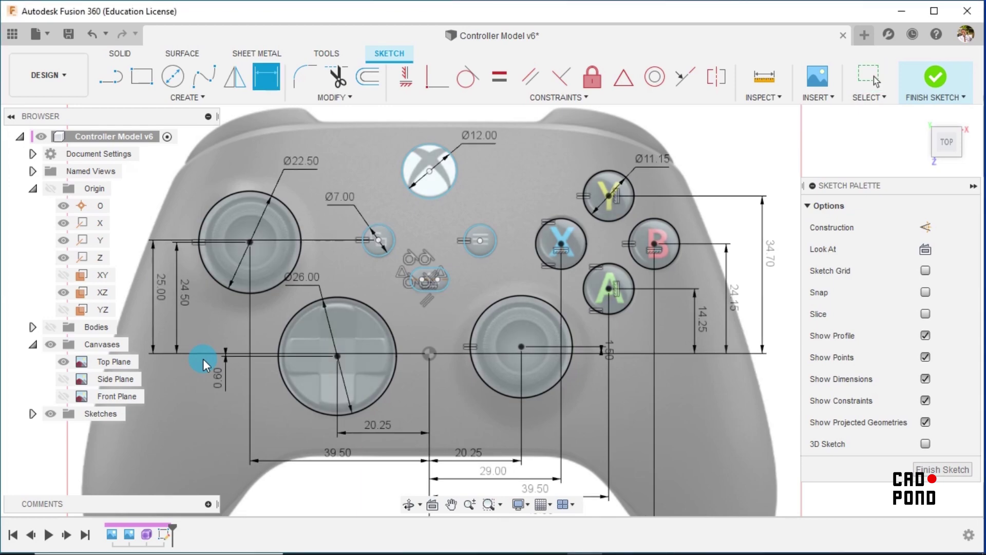
# Step: Dimension the horizontal distance from the origin to the View button circle's centre to 11.125 mm
pyautogui.click(430, 354)
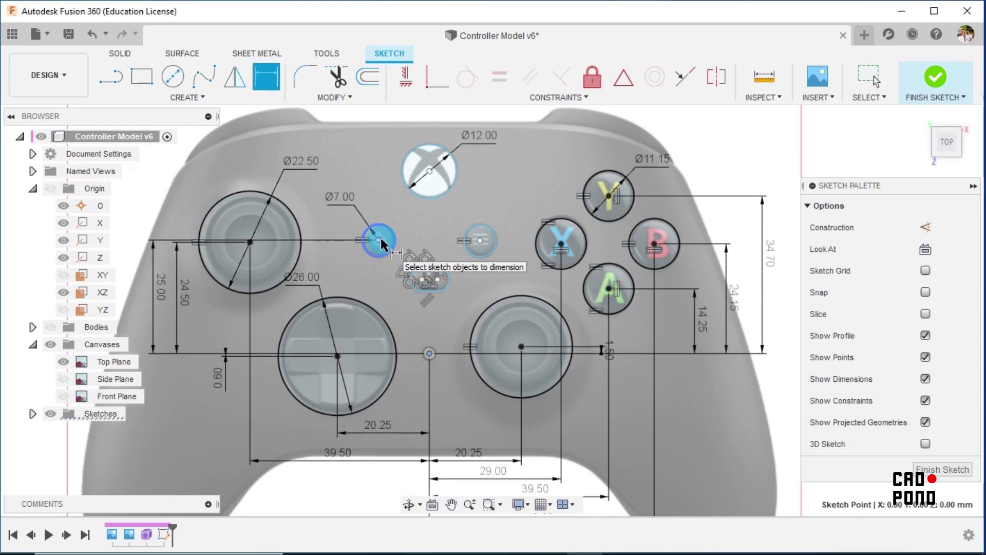
pyautogui.click(379, 239)
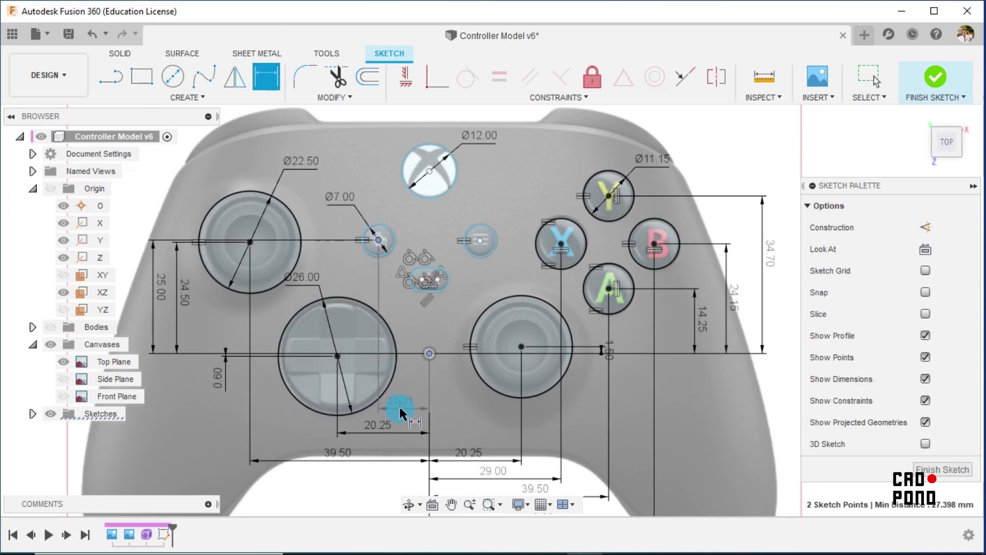
pyautogui.click(399, 404)
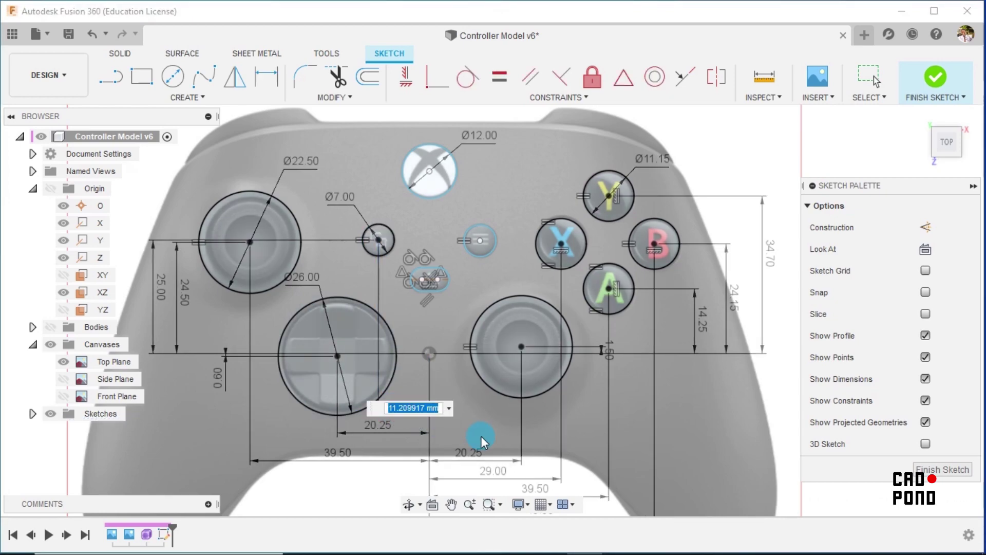
pyautogui.write('11.125')
pyautogui.press('Return')
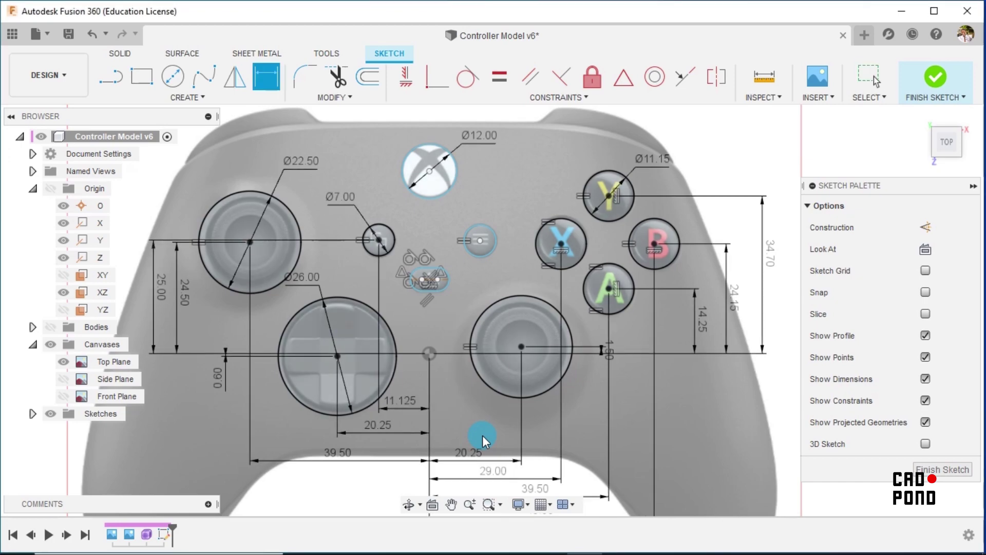
# Step: Dimension the horizontal distance from the origin to the Menu button circle's centre to 11.125 mm
pyautogui.click(429, 353)
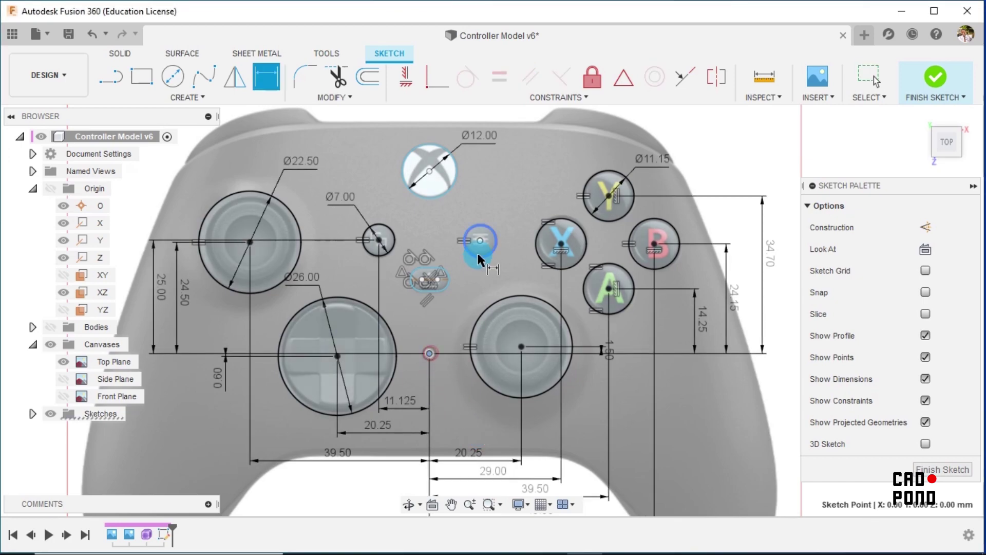
pyautogui.click(480, 241)
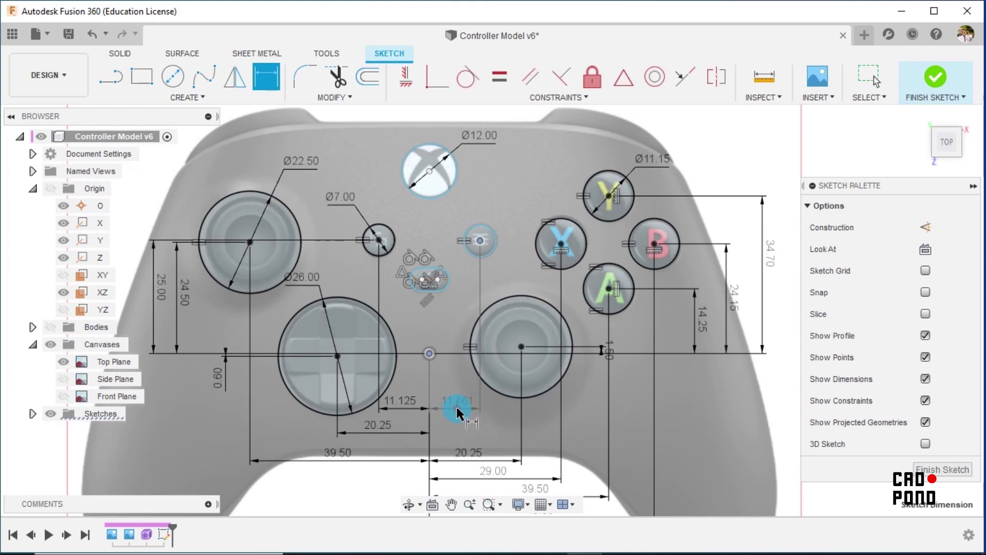
pyautogui.click(458, 408)
pyautogui.write('11.125')
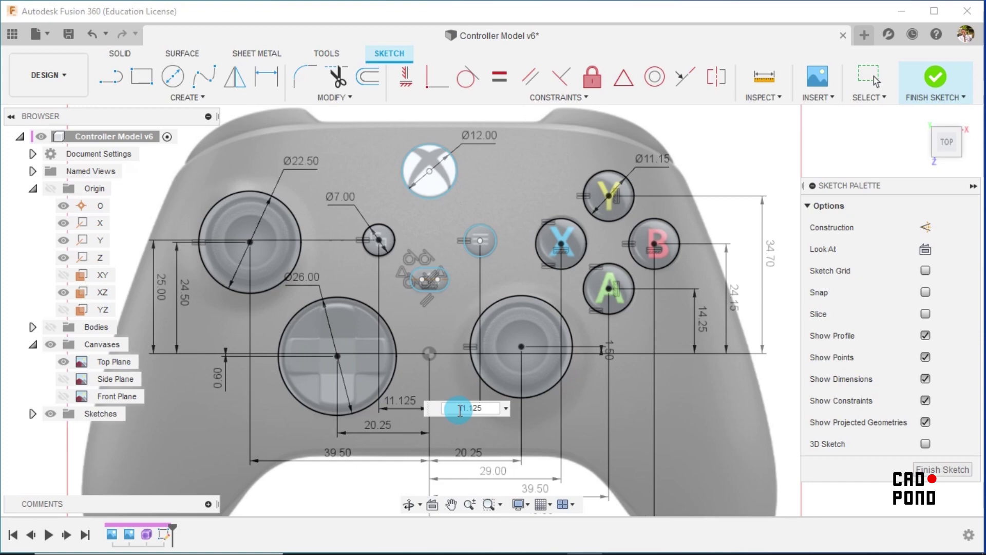
pyautogui.press('Return')
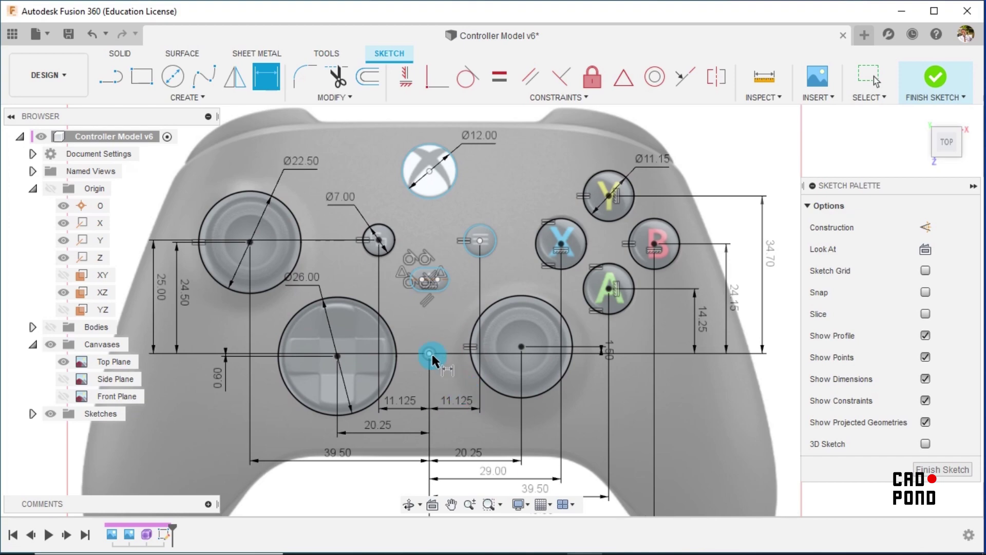
# Step: Dimension the end arc of the Share button slot to a radius of 2.5 mm
pyautogui.scroll(1, 431, 353)
pyautogui.scroll(2, 443, 267)
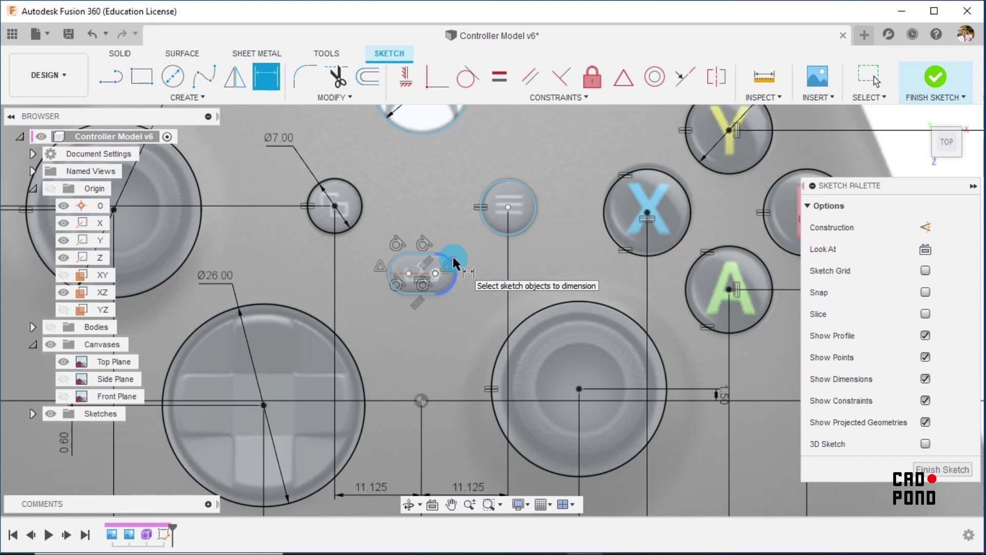
pyautogui.click(456, 258)
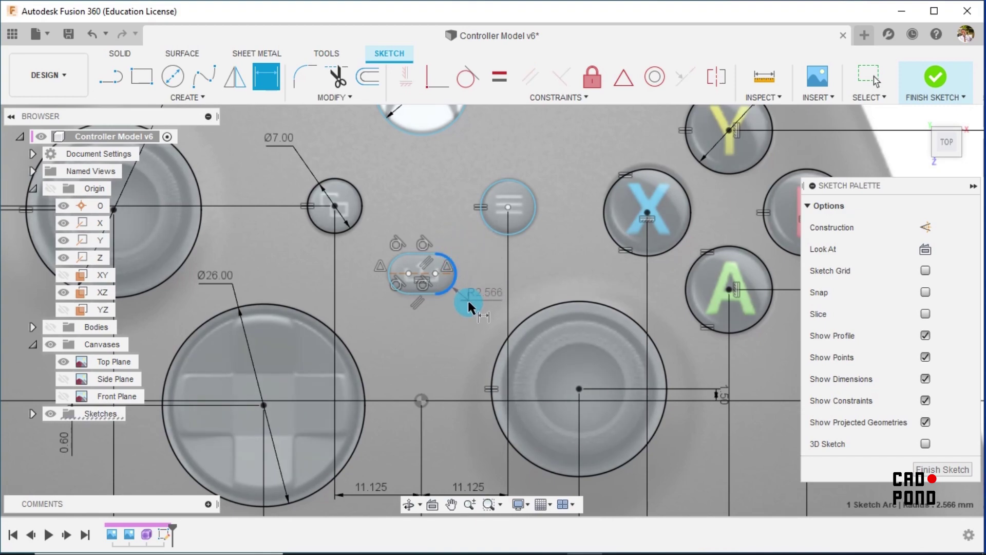
pyautogui.click(468, 301)
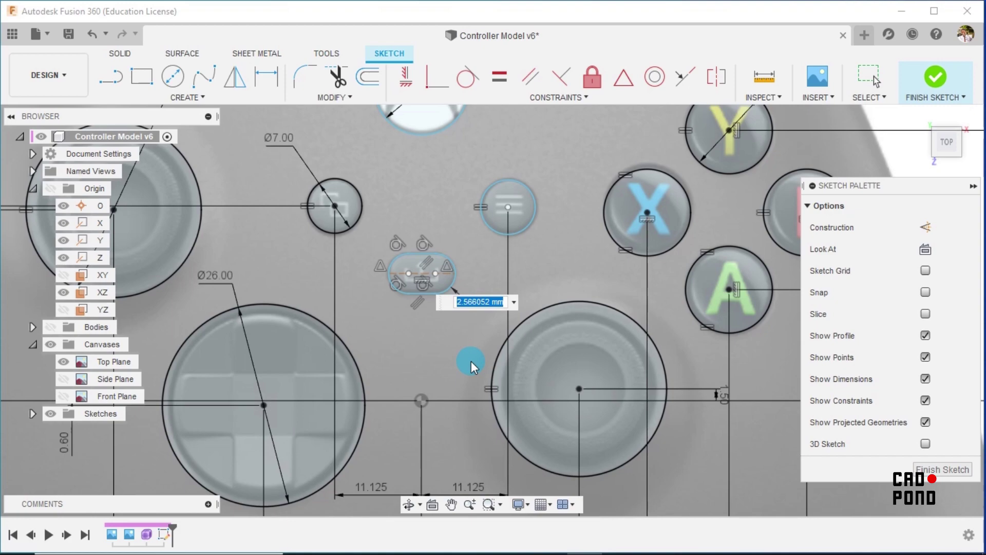
pyautogui.write('2.5')
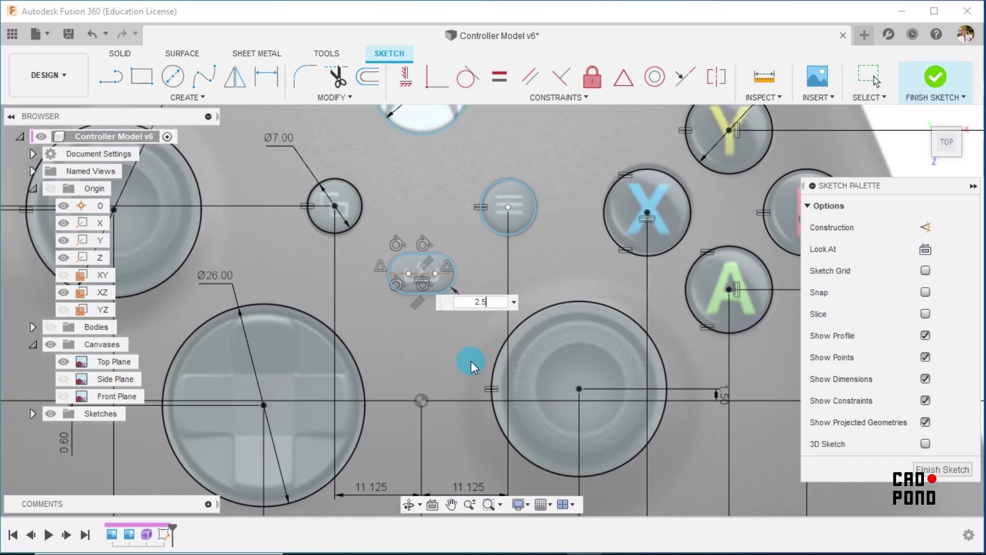
pyautogui.press('Return')
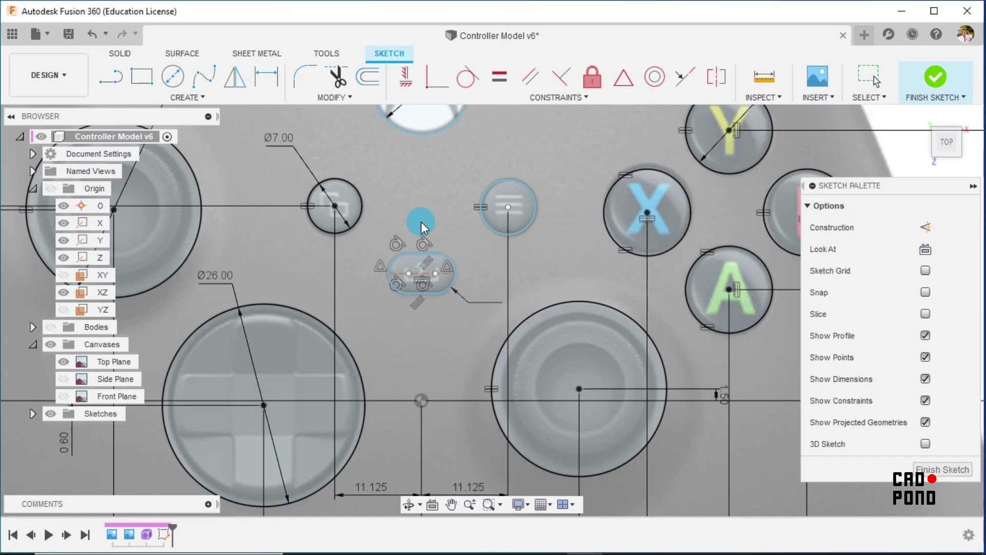
# Step: Dimension the horizontal distance from the origin to the Share slot's right arc centre to 1.725 mm
pyautogui.press('d')
pyautogui.scroll(2, 426, 265)
pyautogui.scroll(-1, 430, 354)
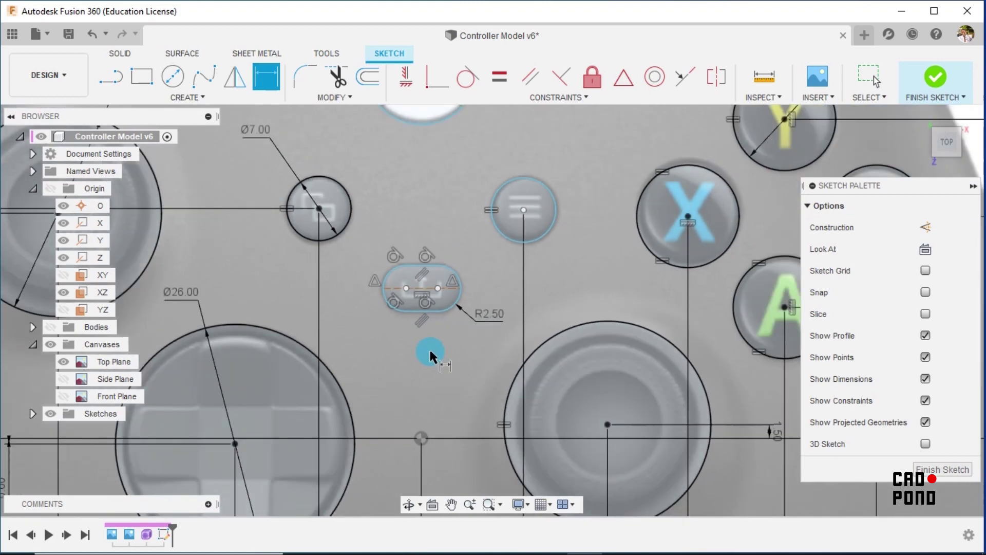
pyautogui.scroll(1, 418, 300)
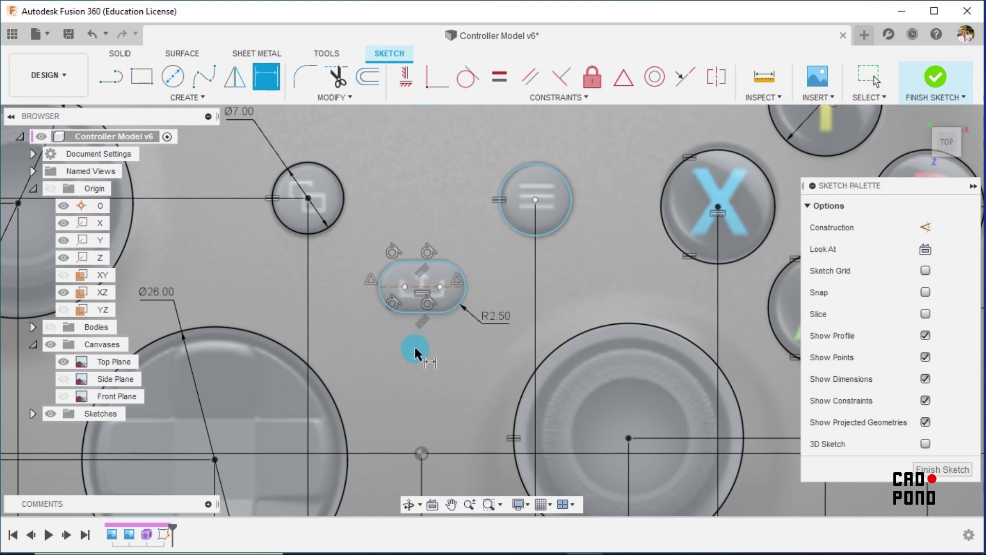
pyautogui.click(422, 454)
pyautogui.click(441, 287)
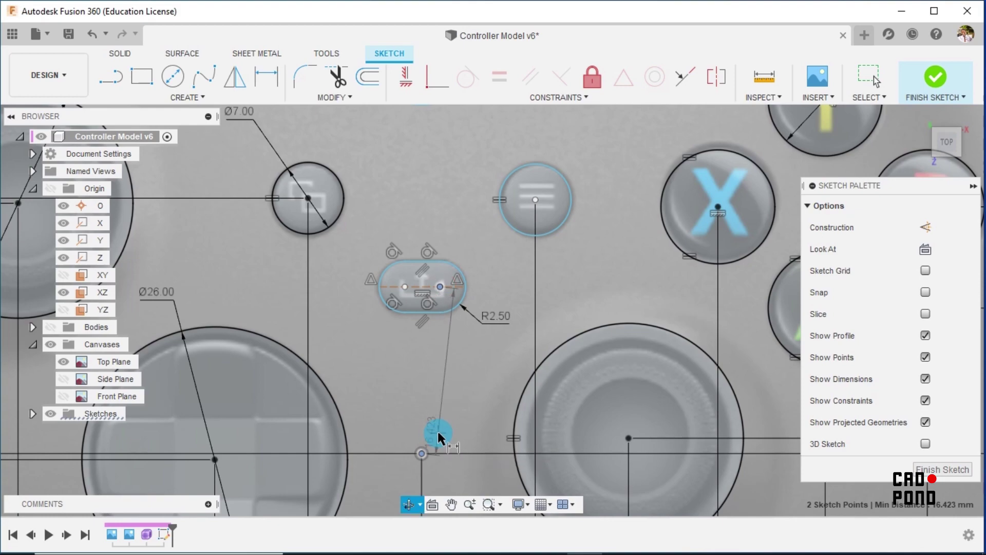
pyautogui.keyDown('shift'); pyautogui.moveTo(438, 436); pyautogui.dragTo(429, 365, button='middle'); pyautogui.keyUp('shift')
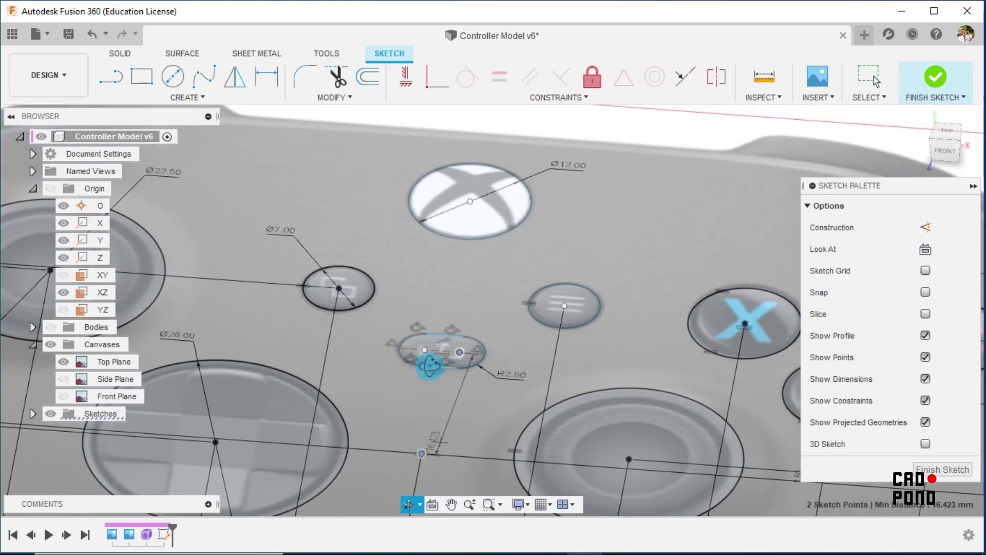
pyautogui.click(944, 135)
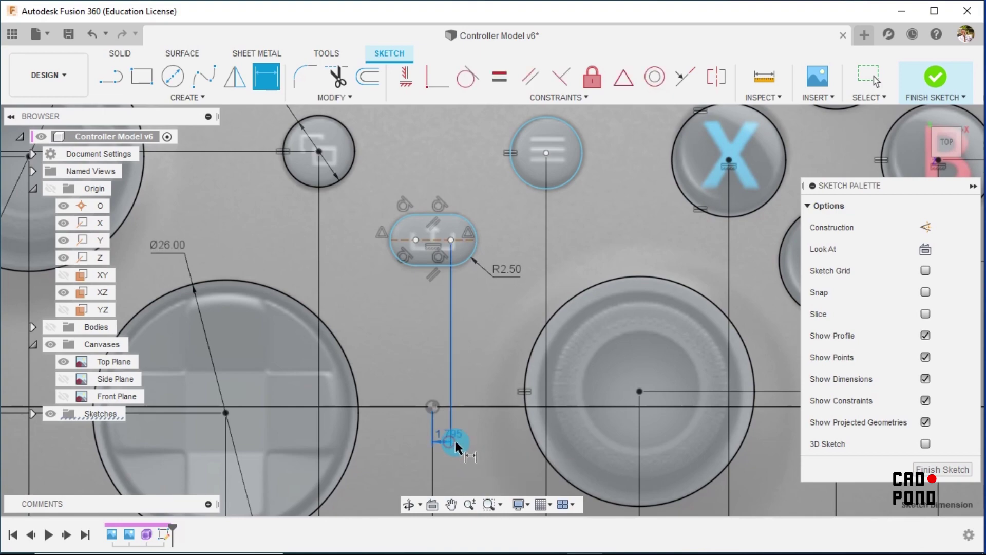
pyautogui.click(449, 440)
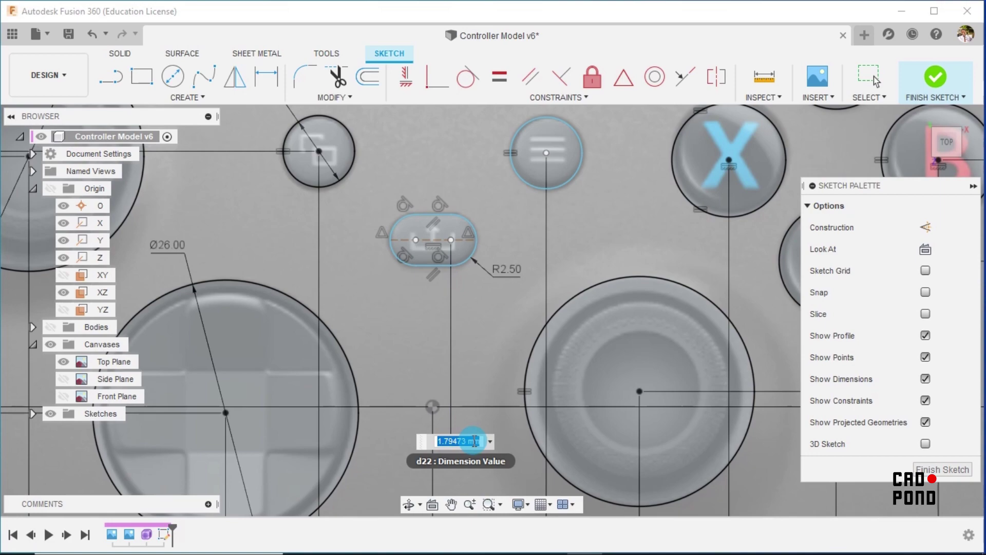
pyautogui.write('1.725')
pyautogui.press('Return')
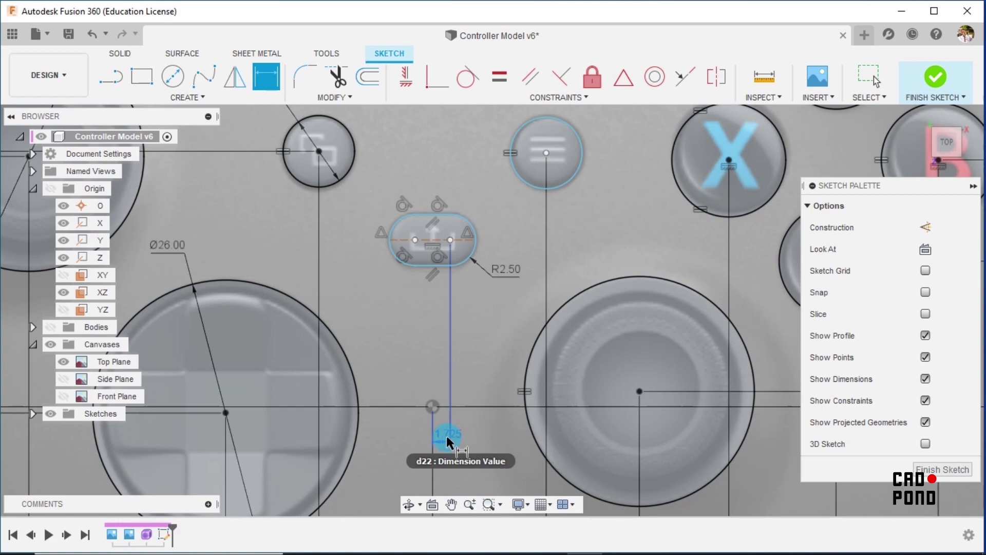
# Step: Dimension the vertical distance from the origin to the Share slot's centreline to 16.3 mm
pyautogui.click(433, 407)
pyautogui.click(430, 240)
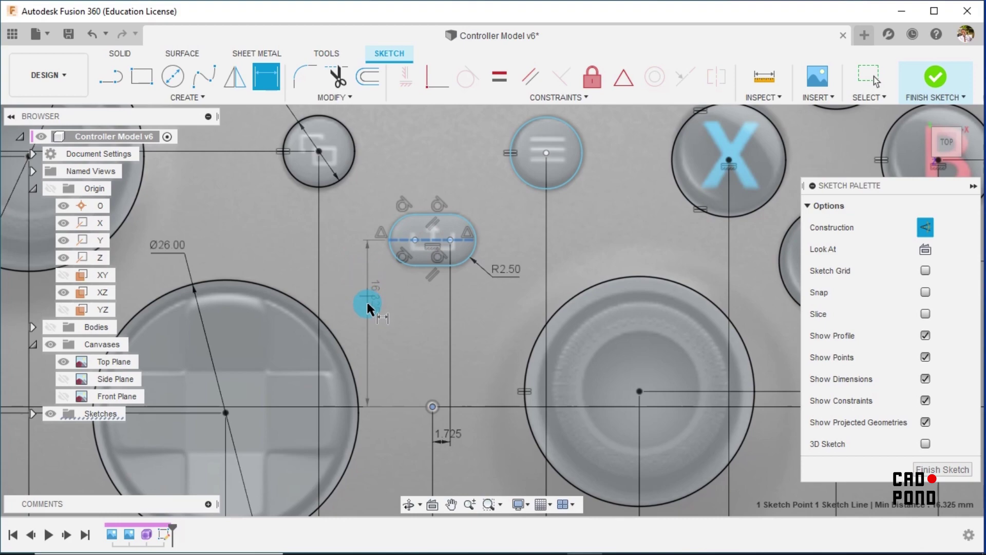
pyautogui.click(366, 303)
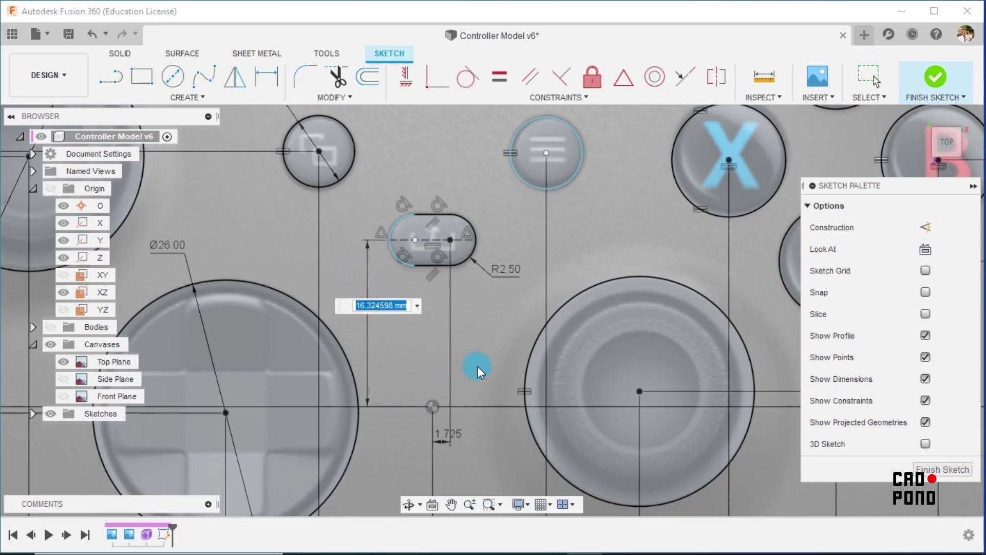
pyautogui.write('16.3')
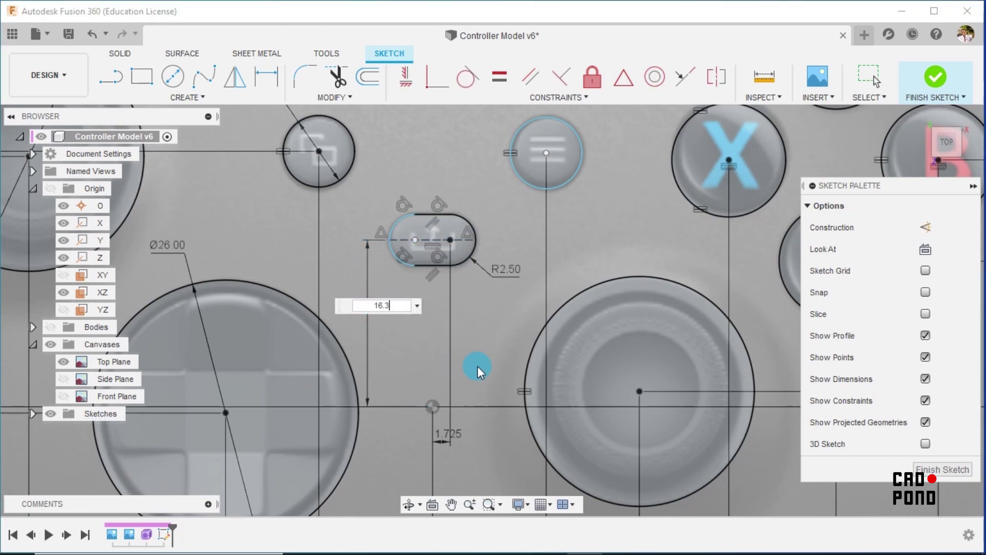
pyautogui.press('Return')
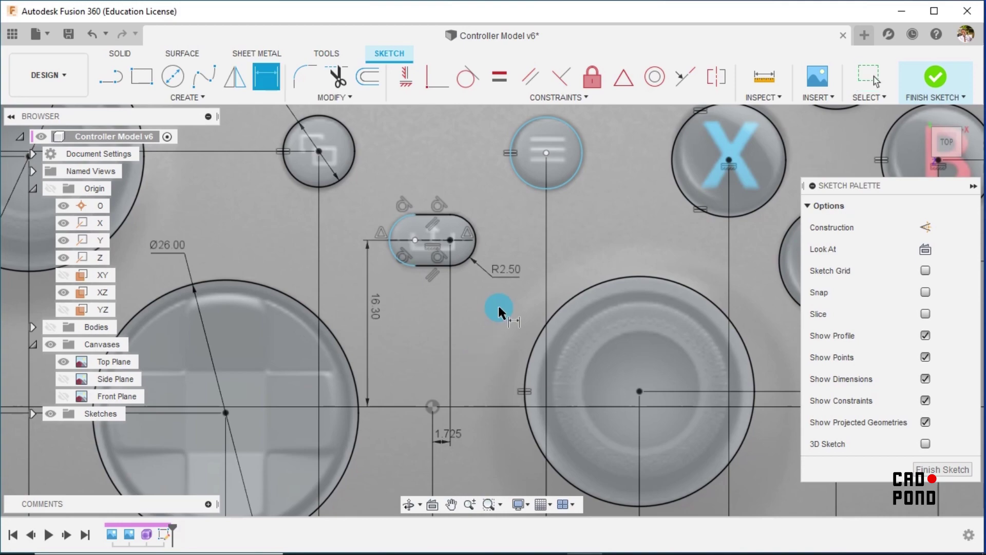
pyautogui.press('Escape')
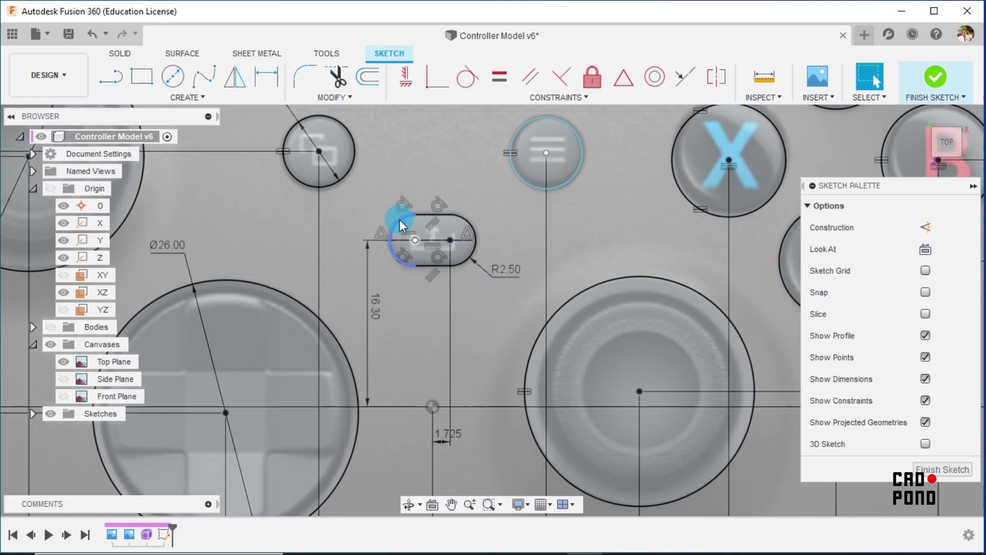
# Step: Try to apply an Equal constraint between the two end arcs of the Share button slot
pyautogui.click(500, 78)
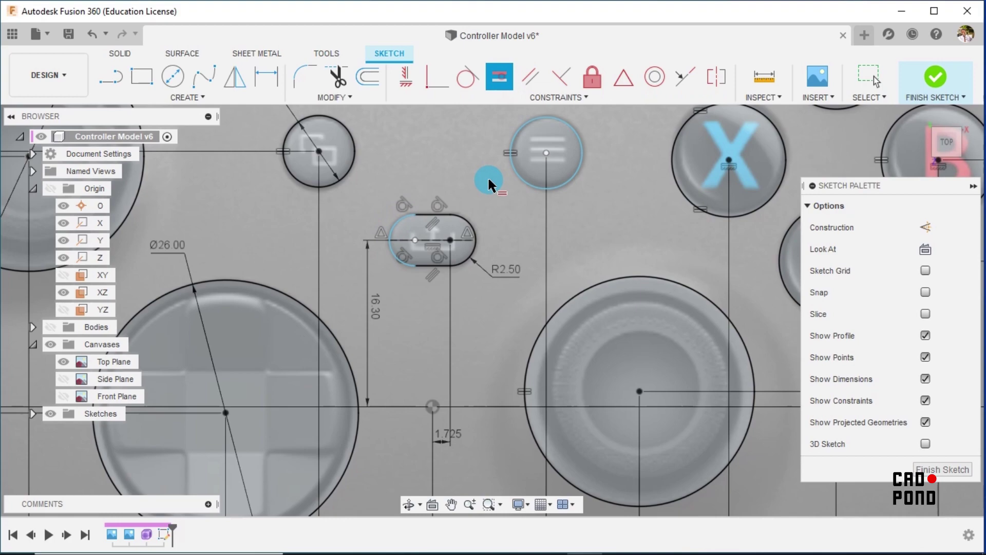
pyautogui.click(472, 239)
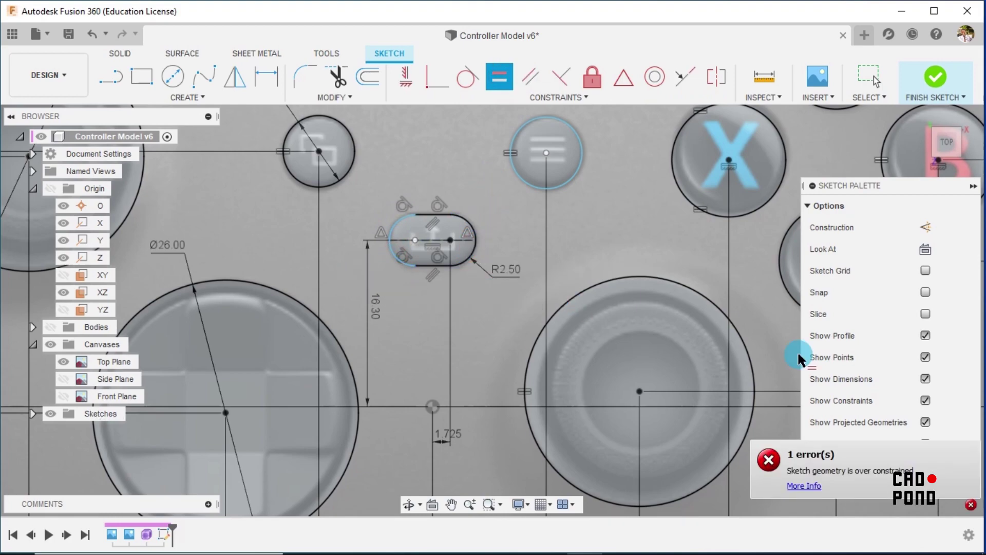
pyautogui.press('Escape')
pyautogui.scroll(-3, 463, 264)
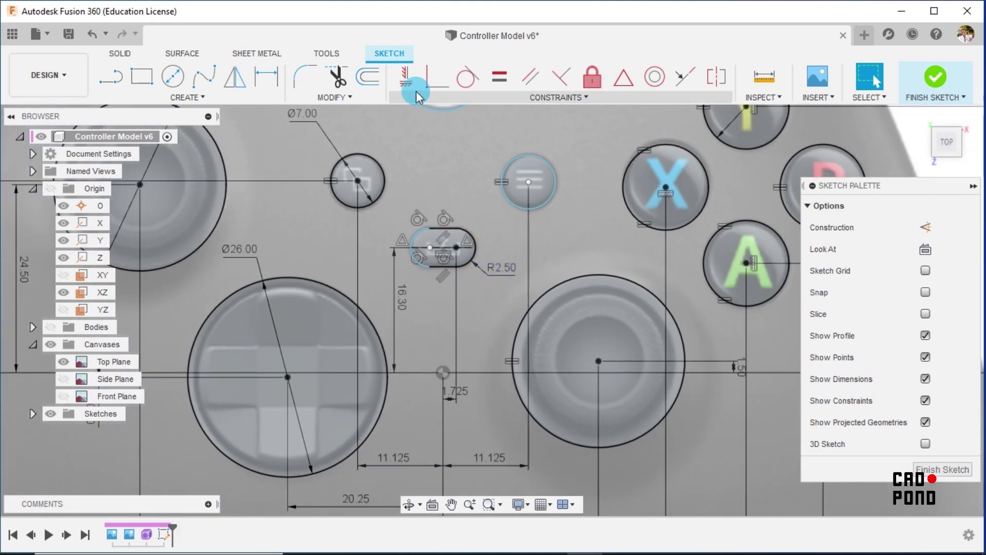
pyautogui.click(407, 77)
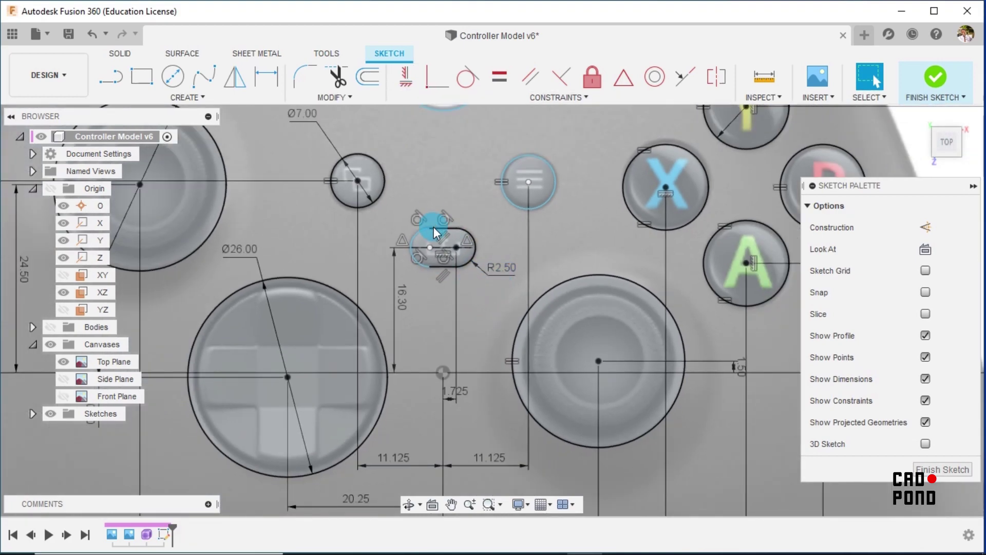
# Step: Dimension the horizontal distance from the origin to the Share slot's left arc centre to 1.725 mm
pyautogui.click(267, 79)
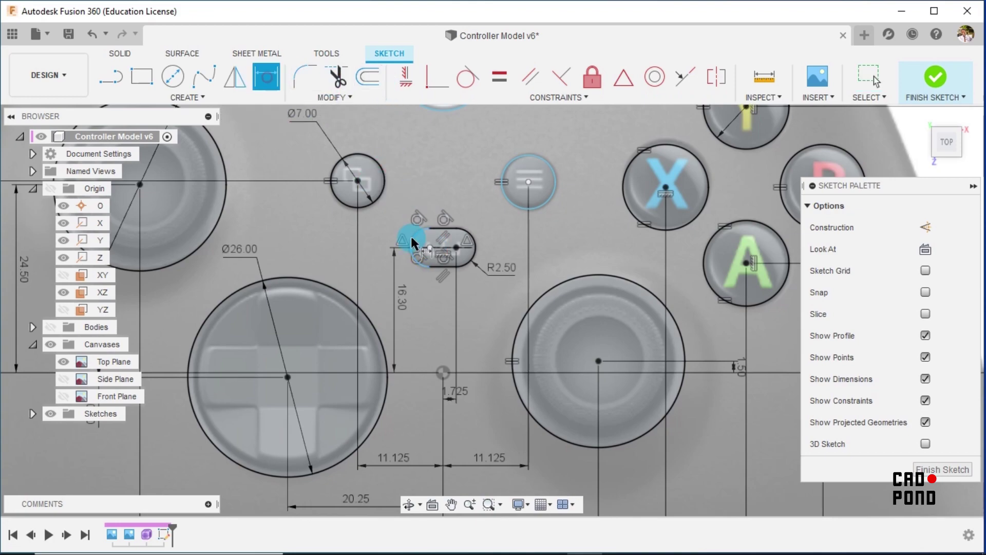
pyautogui.click(442, 371)
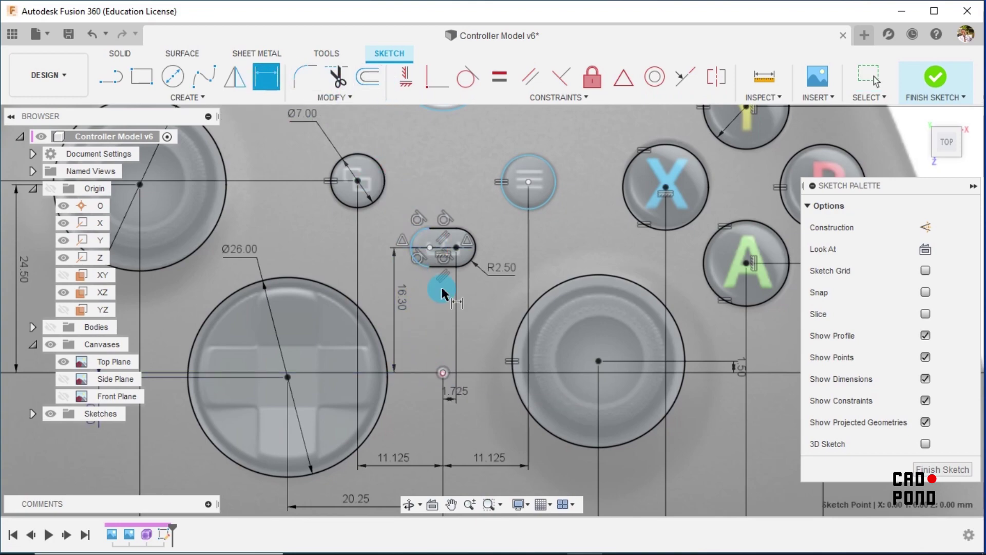
pyautogui.click(430, 247)
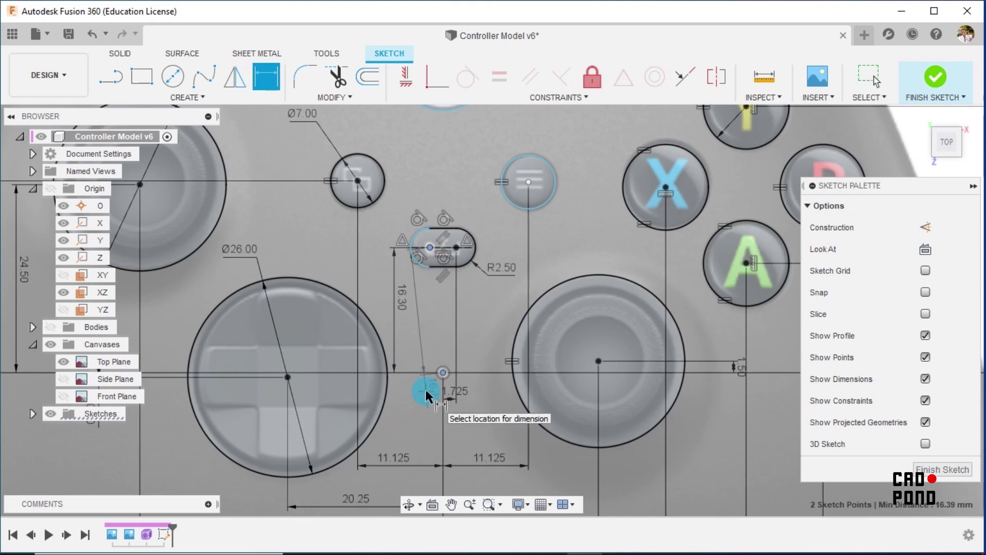
pyautogui.scroll(1, 425, 401)
pyautogui.scroll(2, 425, 397)
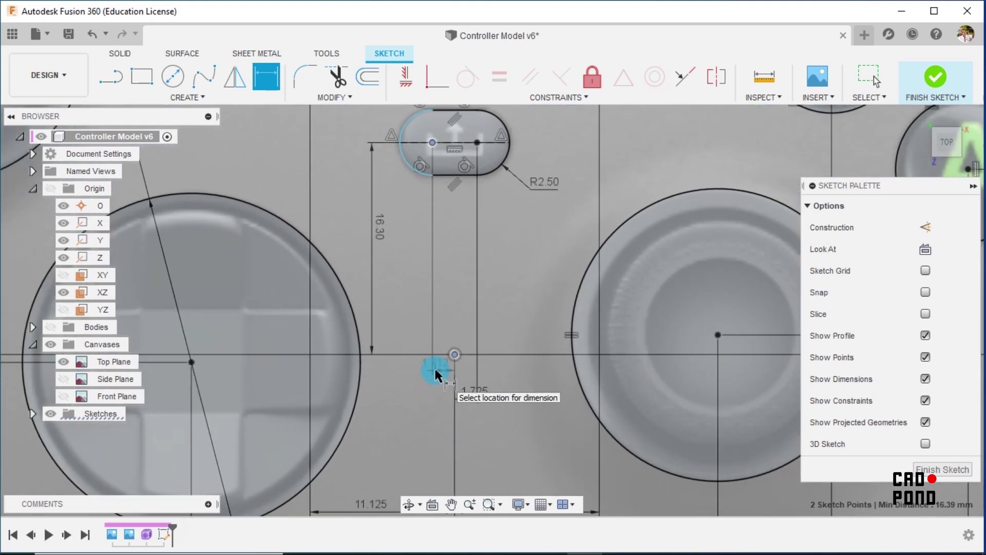
pyautogui.click(431, 389)
pyautogui.write('1')
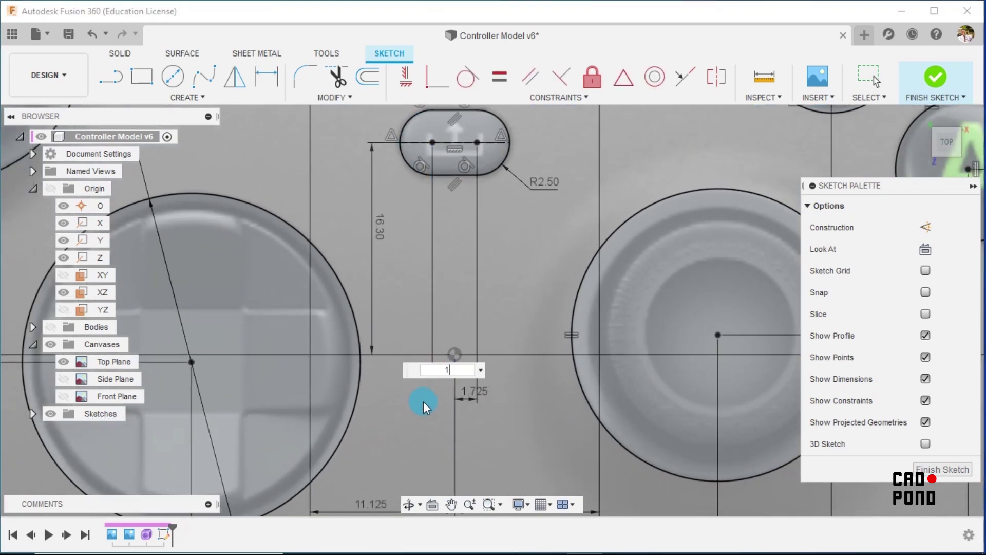
pyautogui.write('.725')
pyautogui.press('Return')
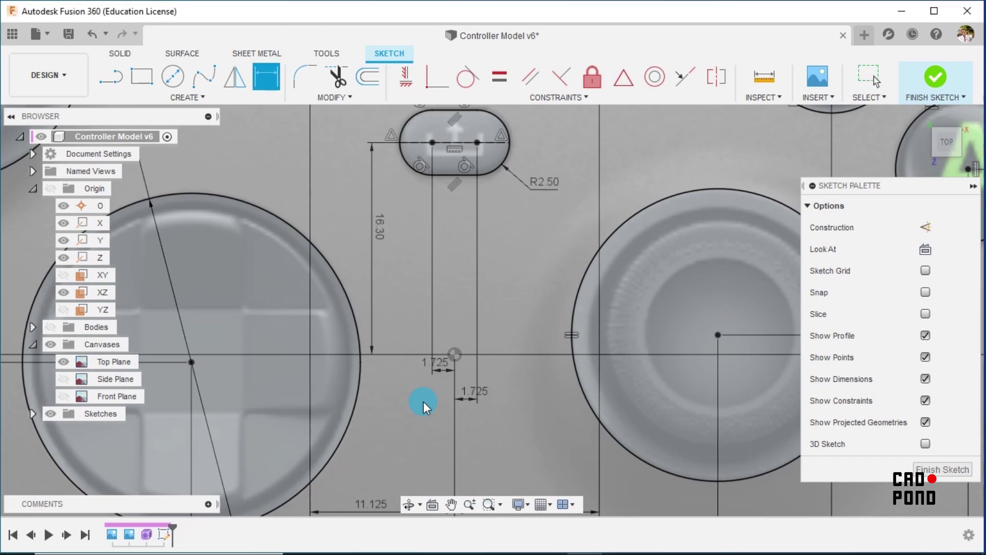
# Step: Reposition the two 1.725 mm dimensions below the origin so their labels sit outward on either side at one level
pyautogui.moveTo(438, 365); pyautogui.dragTo(406, 399)
pyautogui.click(473, 387)
pyautogui.moveTo(483, 389); pyautogui.dragTo(504, 403)
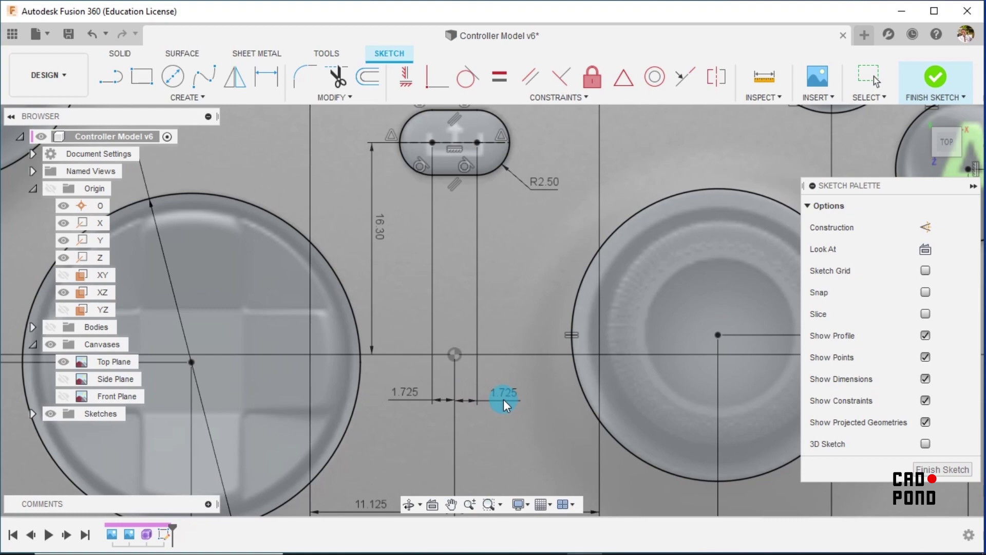
# Step: Apply a Horizontal/Vertical constraint between the centres of the View and Menu button circles
pyautogui.scroll(-5, 503, 399)
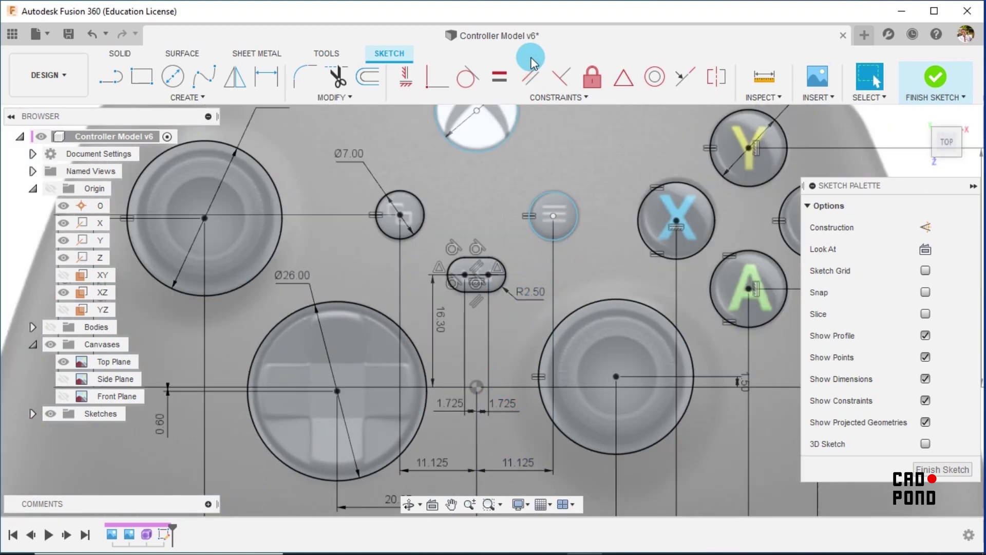
pyautogui.click(406, 76)
pyautogui.click(399, 215)
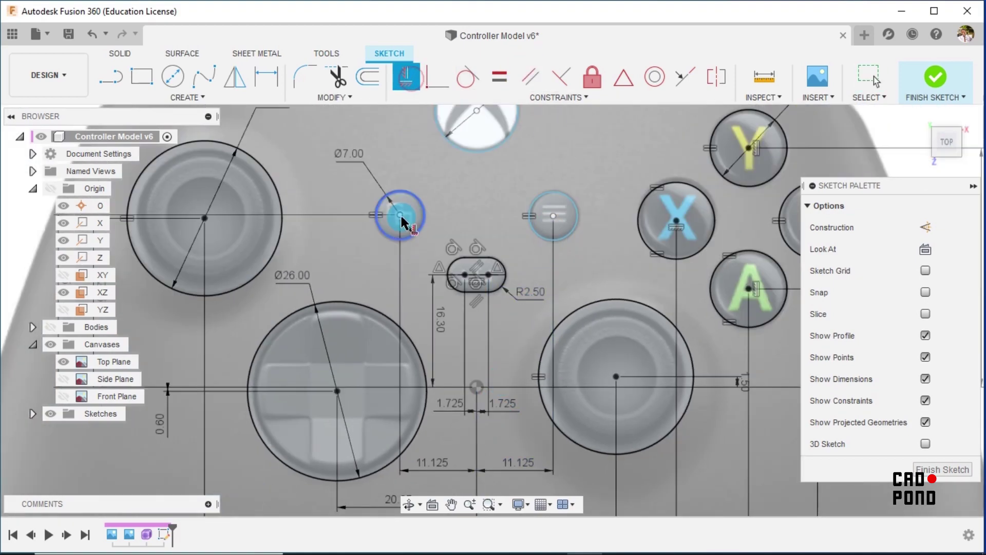
pyautogui.click(553, 216)
pyautogui.scroll(-2, 475, 227)
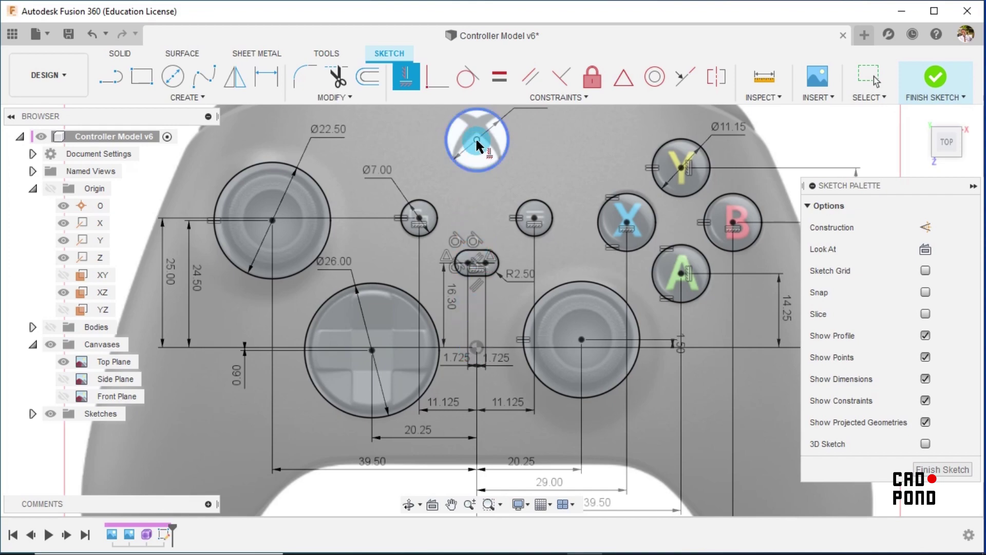
# Step: Constrain the Xbox button circle's centre vertically to the origin and dimension the vertical distance between them to 40.15 mm
pyautogui.click(476, 350)
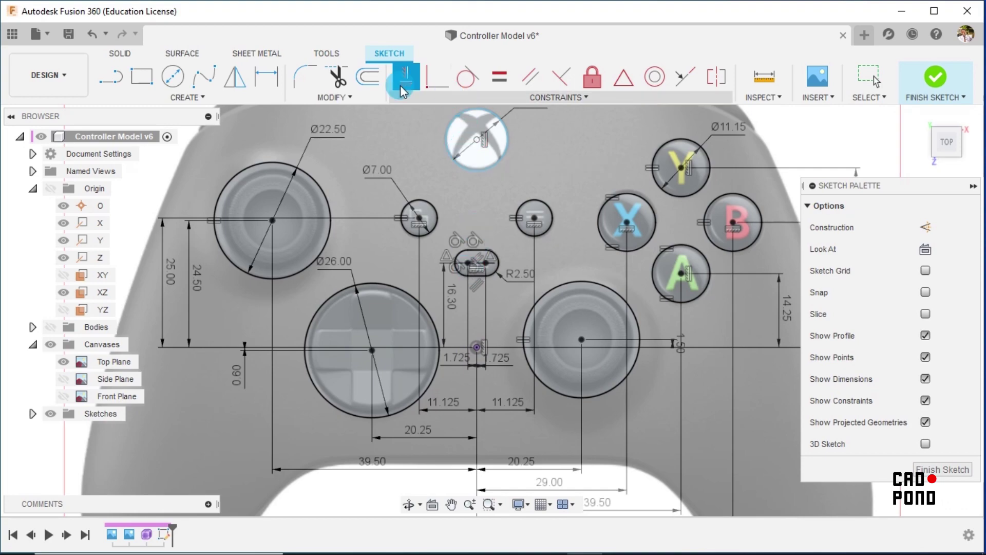
pyautogui.click(267, 81)
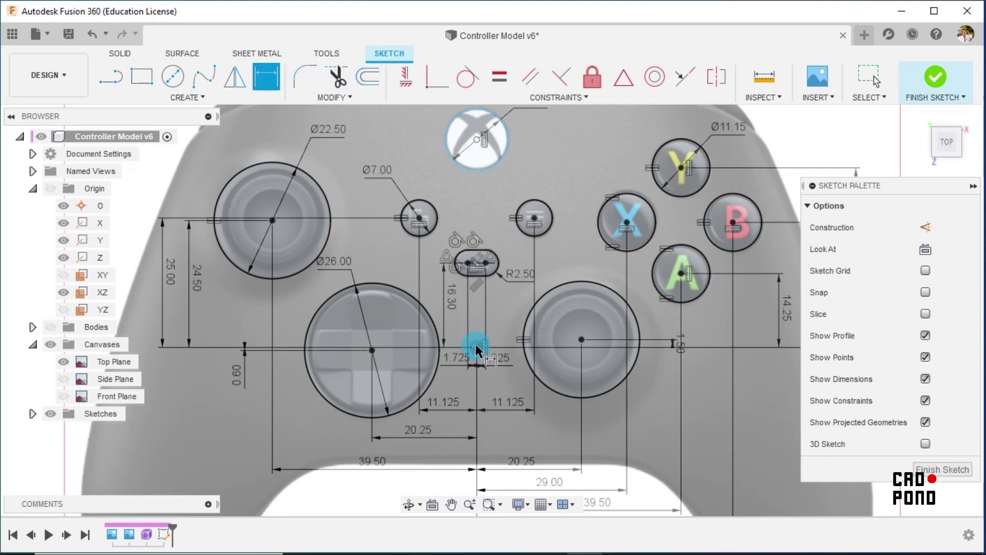
pyautogui.click(481, 149)
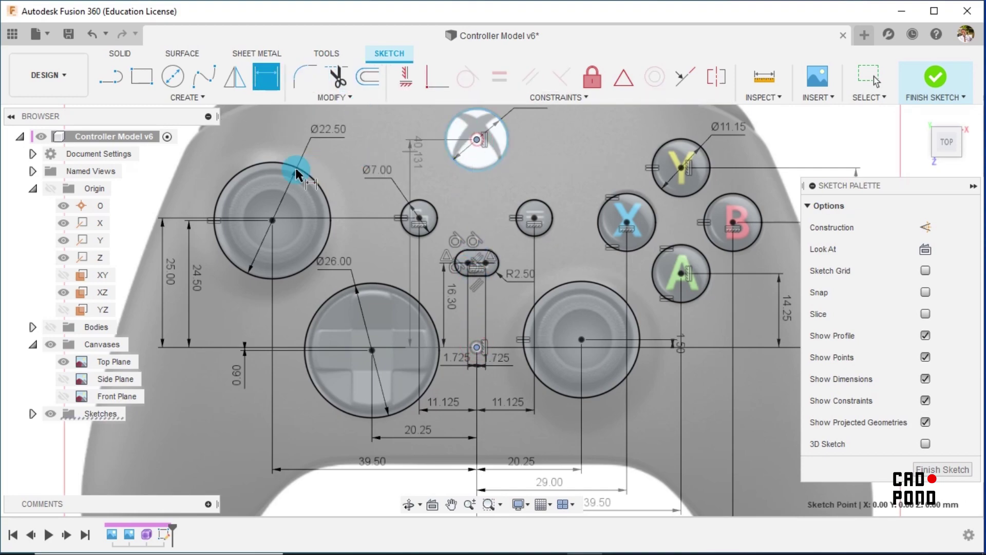
pyautogui.scroll(-2, 285, 172)
pyautogui.scroll(-2, 285, 174)
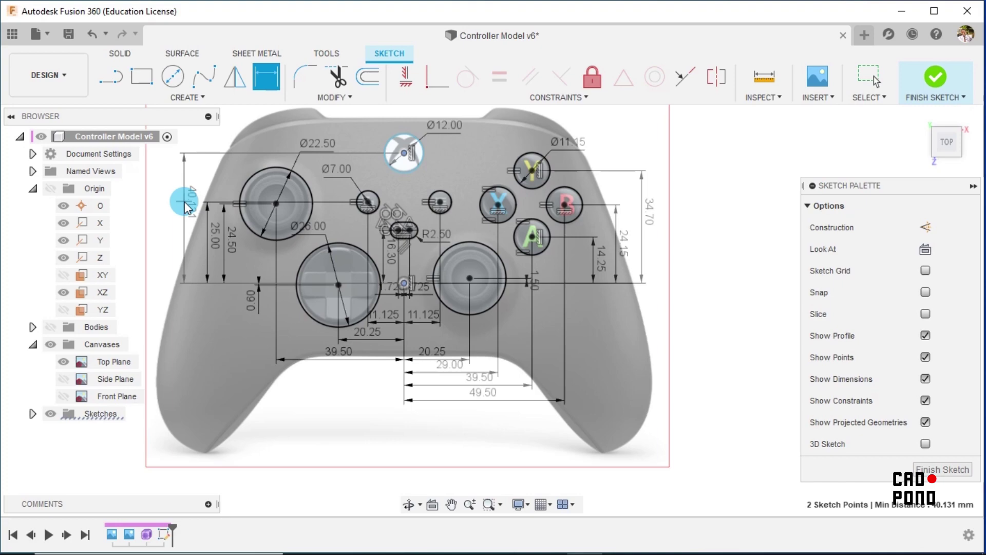
pyautogui.click(186, 207)
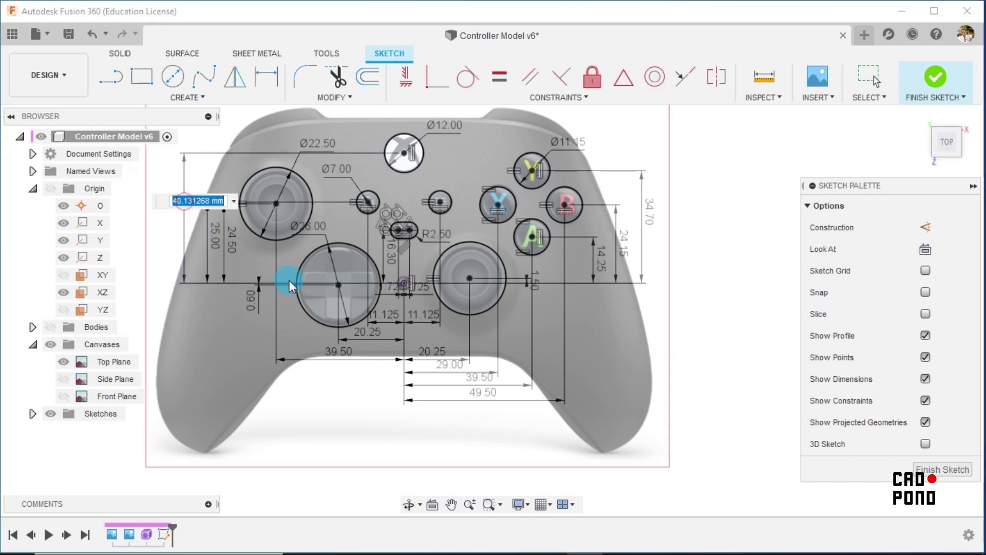
pyautogui.write('40.15')
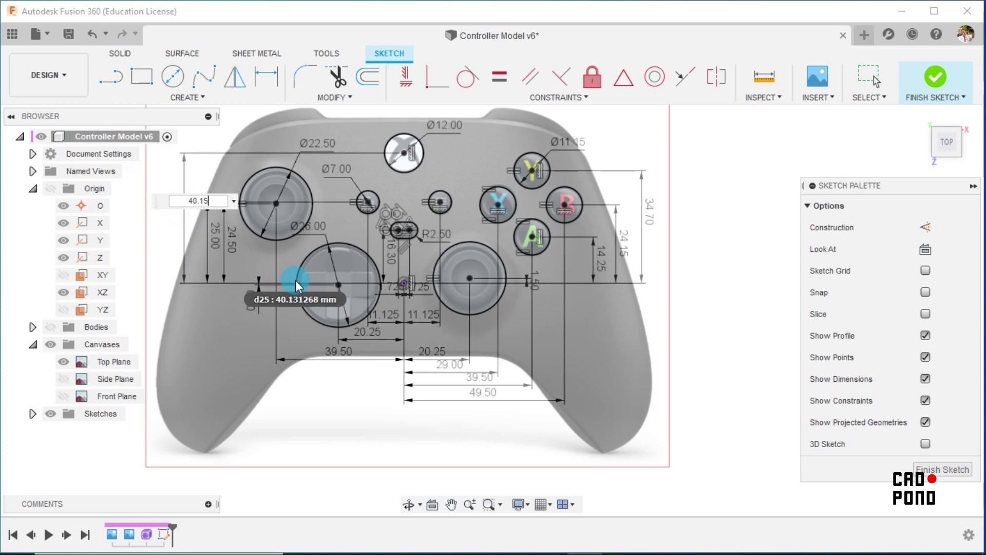
pyautogui.press('Return')
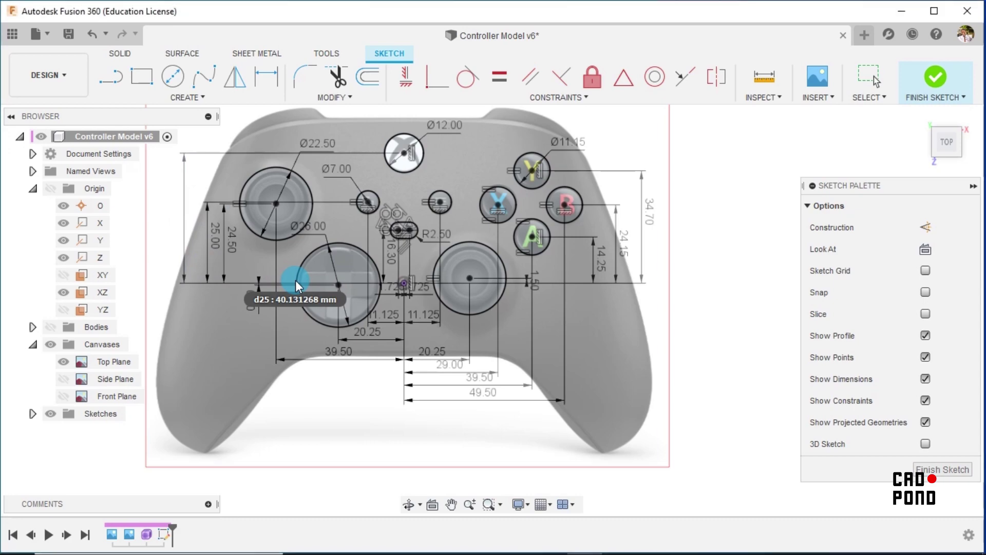
# Step: Reposition the 40.15 mm dimension slightly closer to the 25.00 mm dimension
pyautogui.scroll(1, 258, 186)
pyautogui.scroll(1, 258, 186)
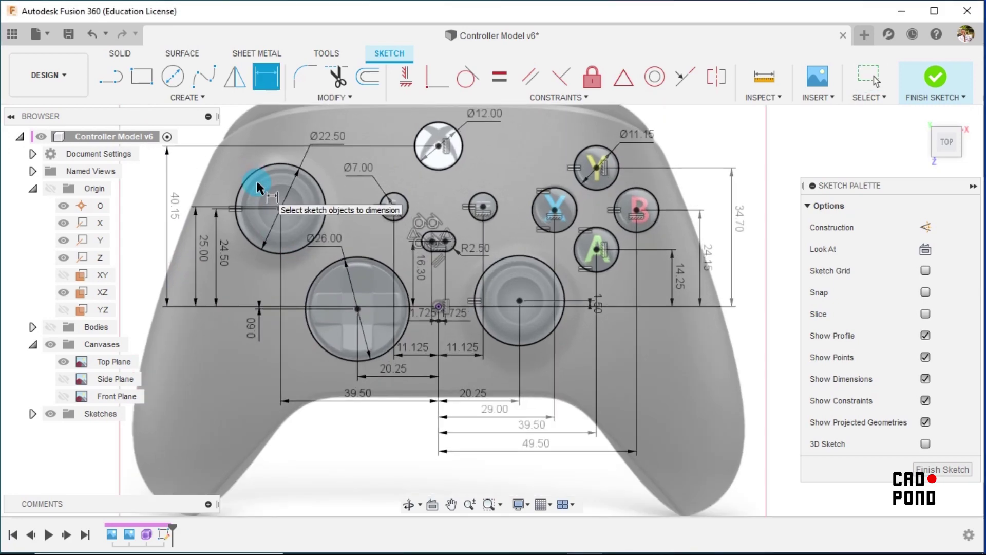
pyautogui.press('Escape')
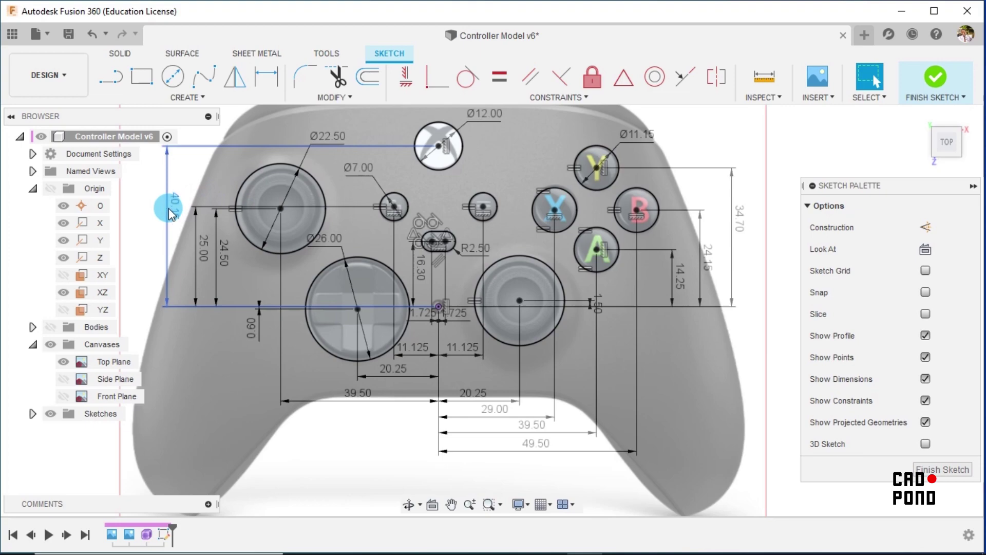
pyautogui.moveTo(165, 205); pyautogui.dragTo(172, 214)
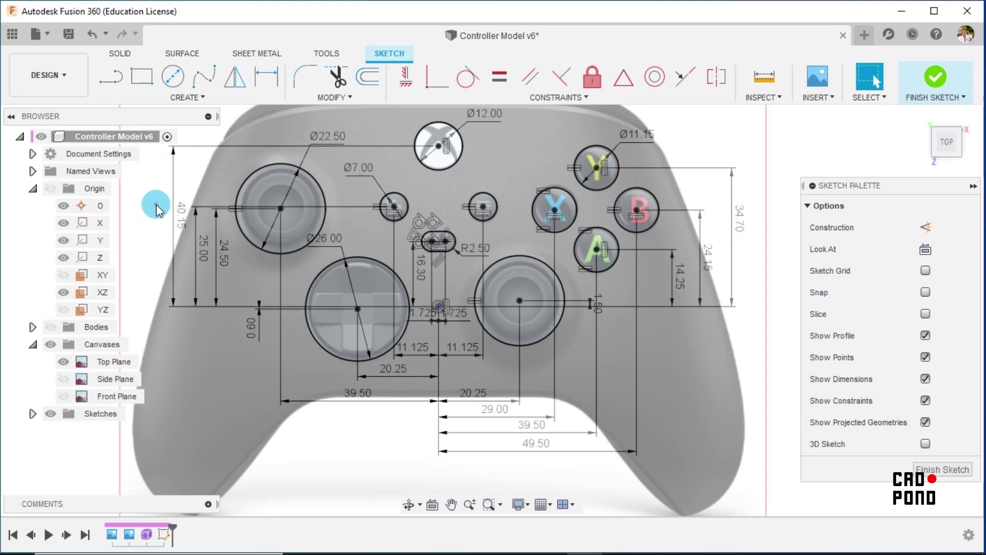
# Step: Offset the upper-left thumbstick circle inward by -1.5 mm
pyautogui.click(374, 80)
pyautogui.scroll(1, 306, 180)
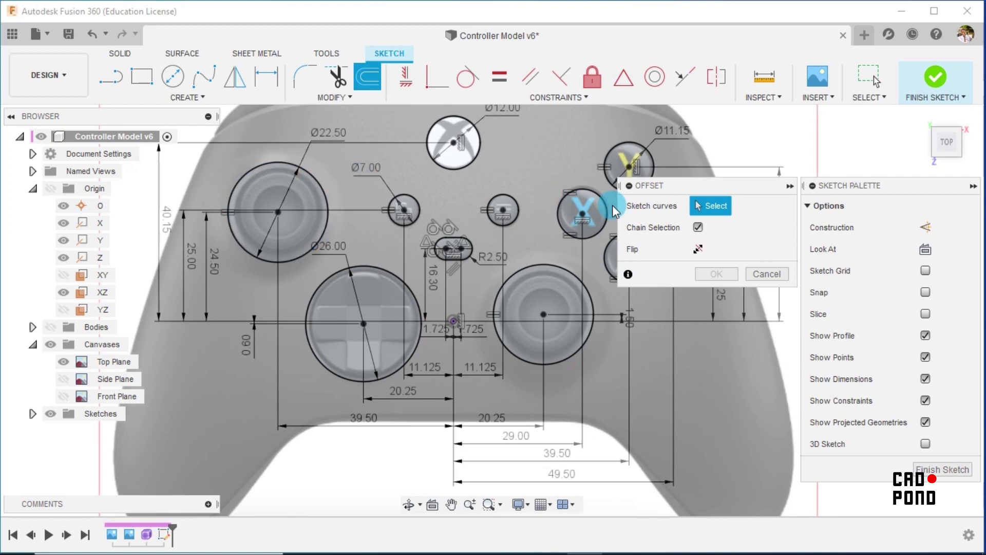
pyautogui.click(274, 168)
pyautogui.moveTo(272, 164); pyautogui.dragTo(273, 173)
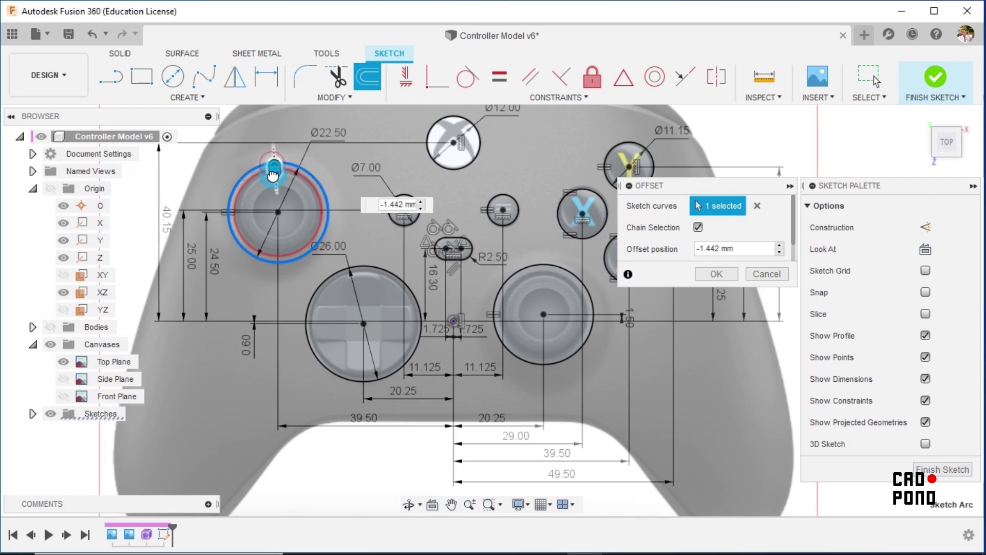
pyautogui.write('-')
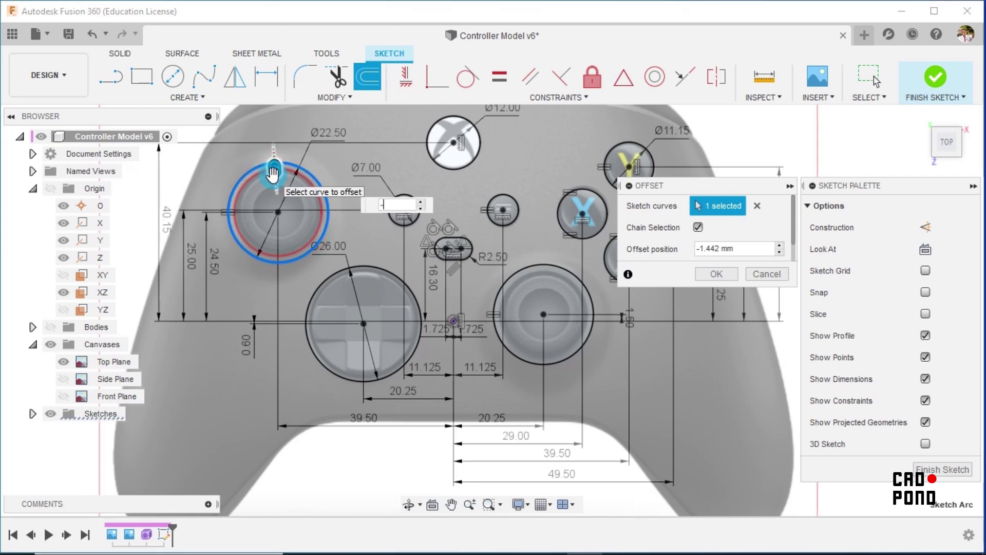
pyautogui.write('1.5')
pyautogui.press('Return')
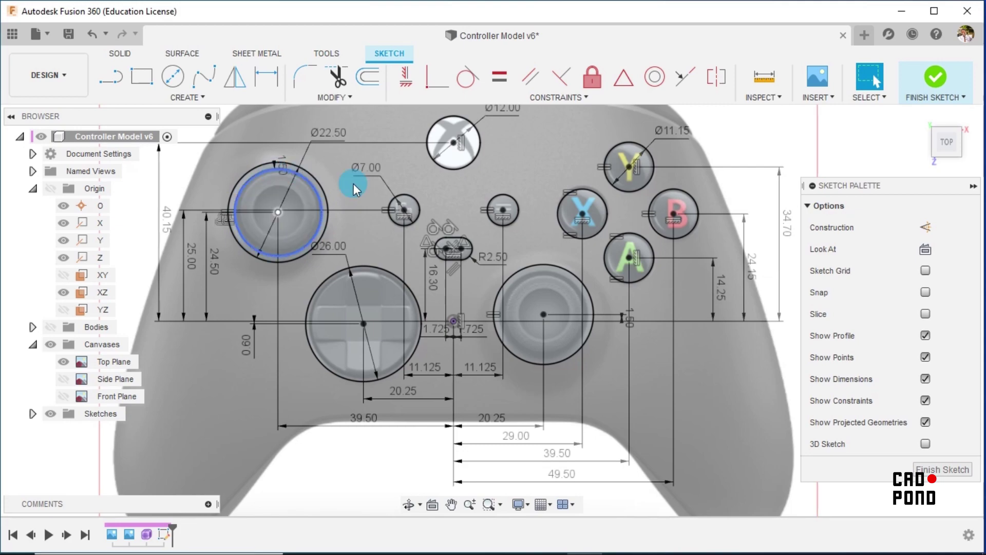
# Step: Offset the lower-right thumbstick circle inward by -1.5 mm
pyautogui.click(368, 76)
pyautogui.click(554, 266)
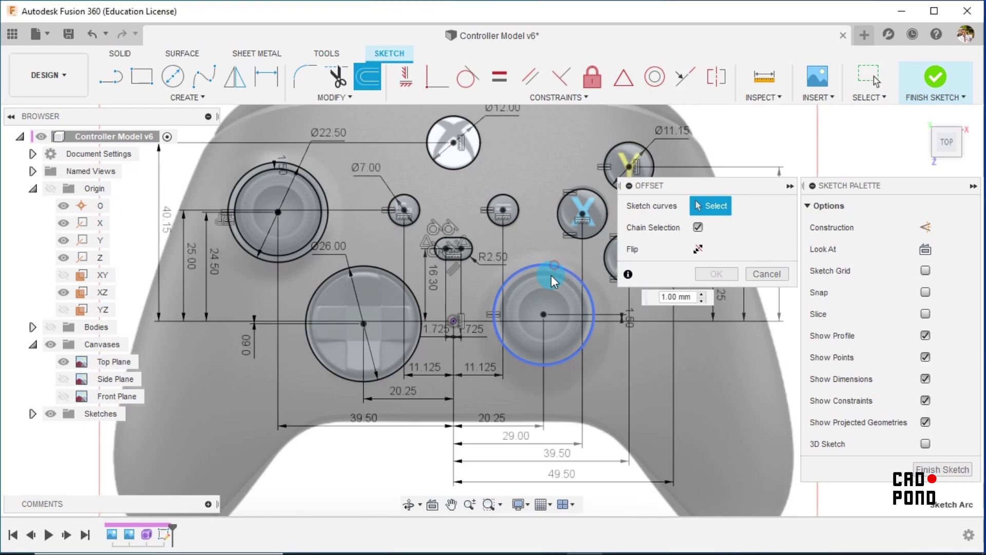
pyautogui.moveTo(552, 266); pyautogui.dragTo(553, 279)
pyautogui.write('-')
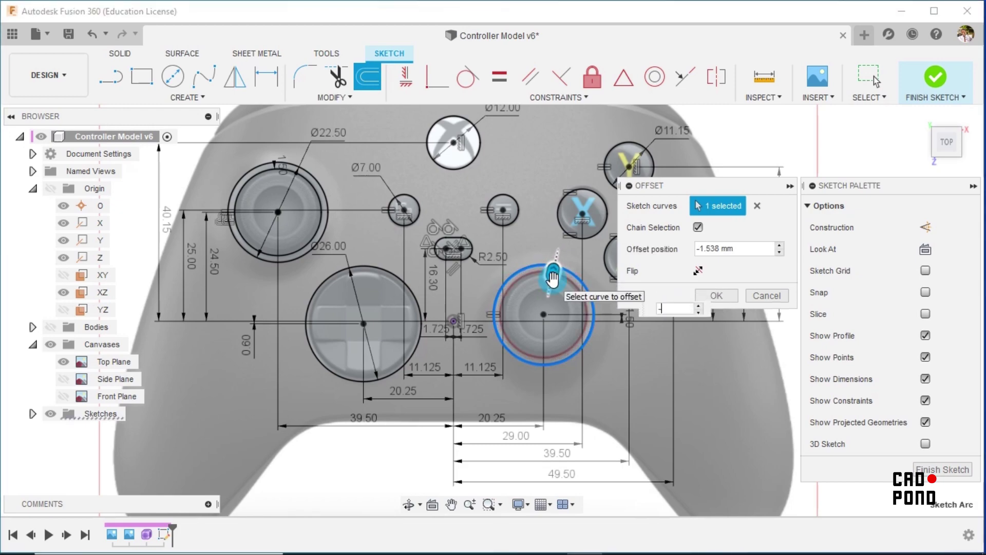
pyautogui.write('1.5')
pyautogui.press('Return')
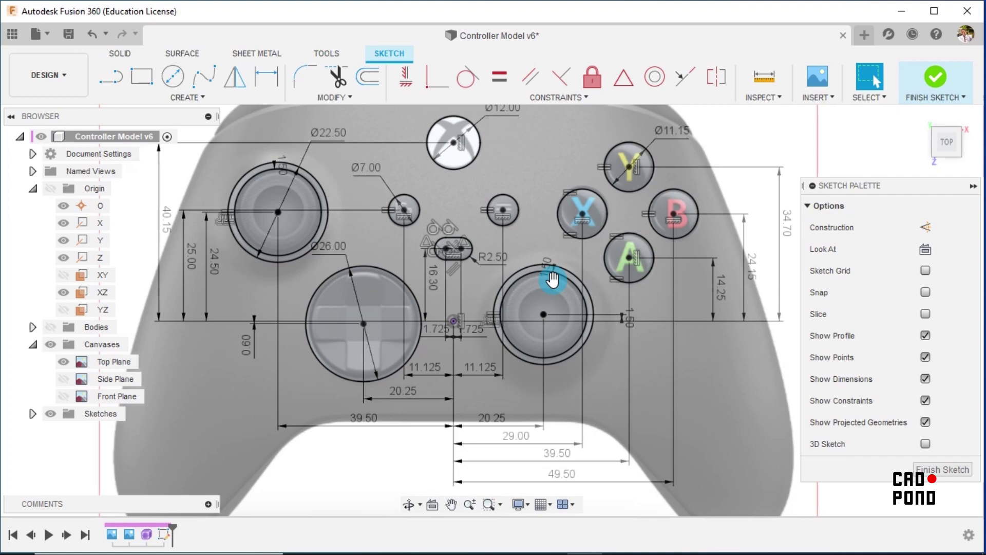
# Step: Offset the 26 mm directional-pad circle inward by -1 mm
pyautogui.click(359, 268)
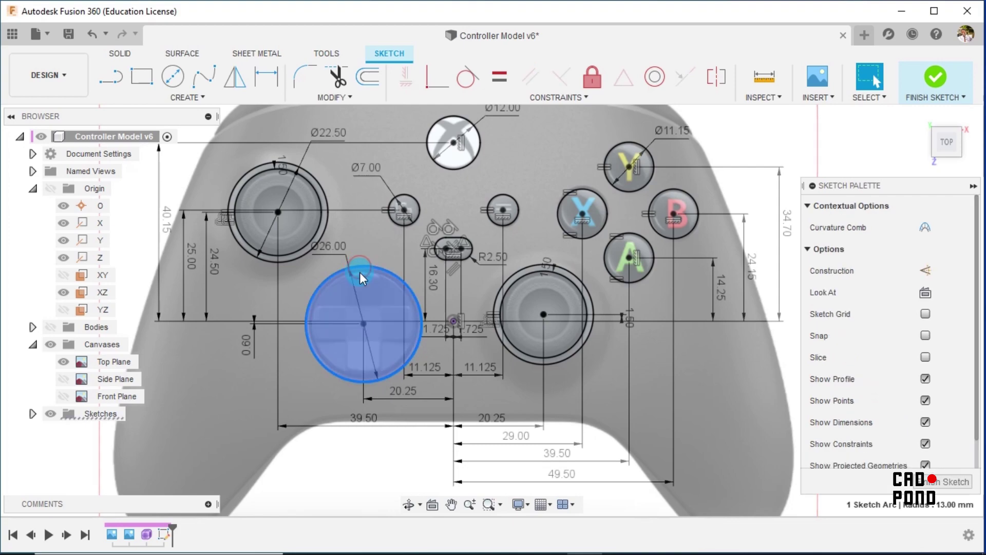
pyautogui.click(366, 82)
pyautogui.moveTo(359, 264); pyautogui.dragTo(363, 272)
pyautogui.scroll(2, 363, 273)
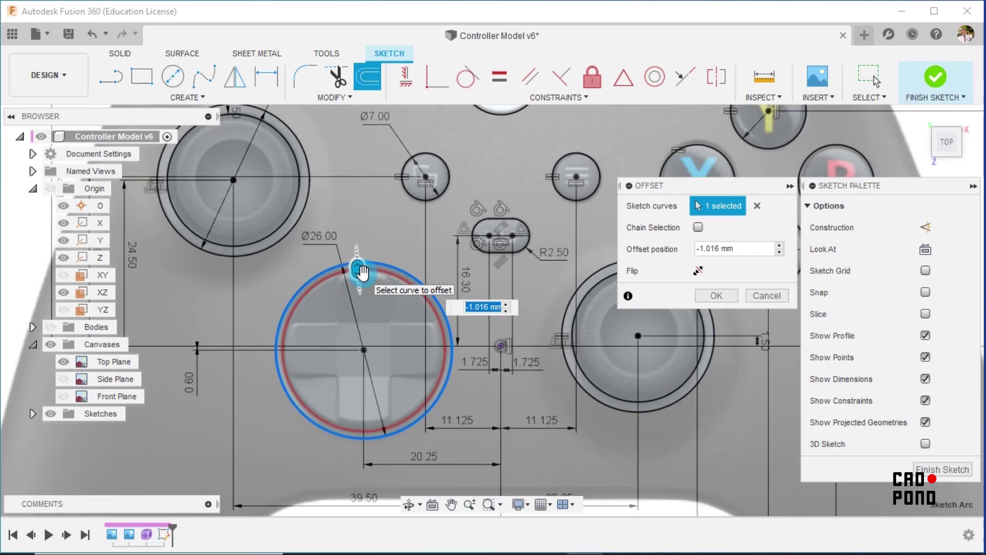
pyautogui.scroll(2, 362, 272)
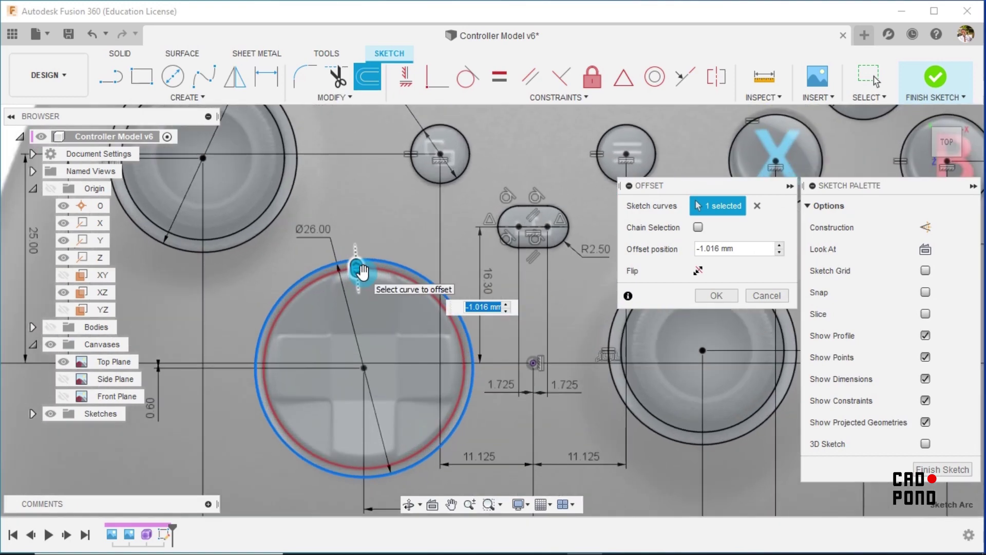
pyautogui.write('-1')
pyautogui.press('Return')
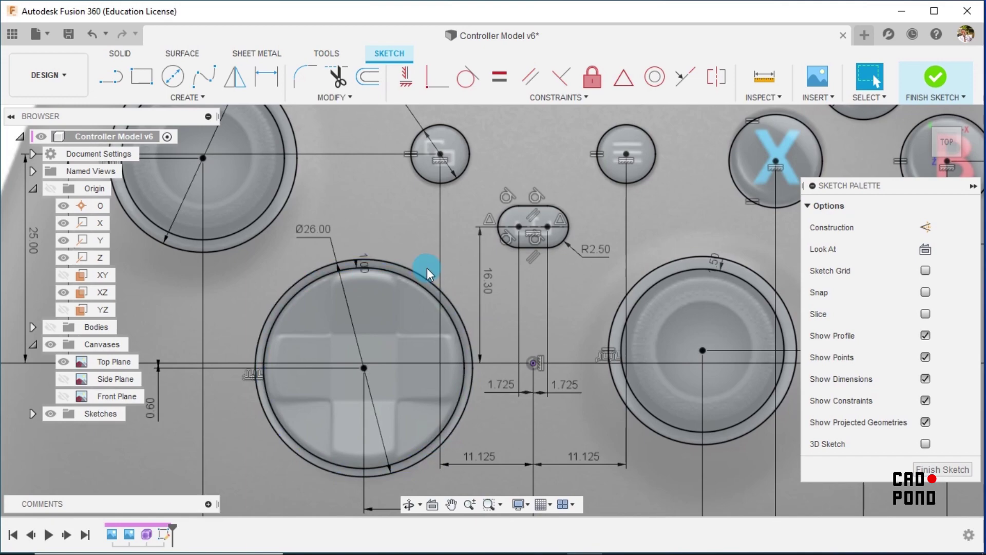
# Step: Convert the inner offset circles of both thumbsticks and the directional pad to construction geometry
pyautogui.scroll(-2, 427, 267)
pyautogui.click(425, 284)
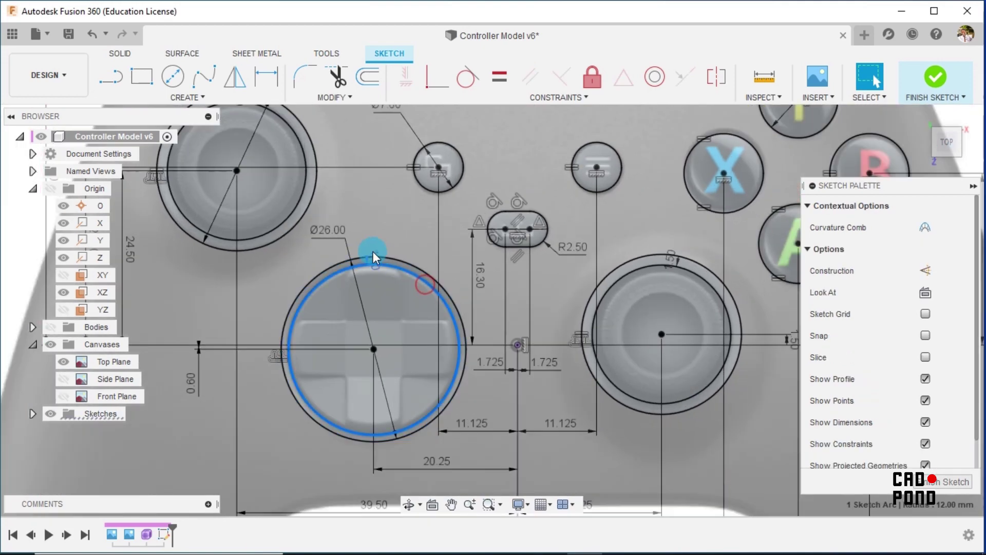
pyautogui.click(295, 204)
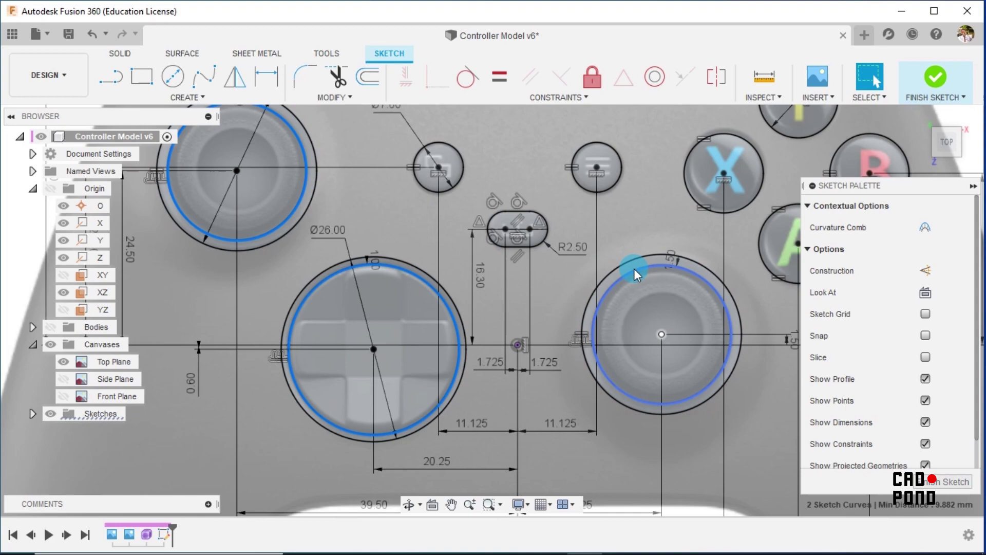
pyautogui.click(634, 269)
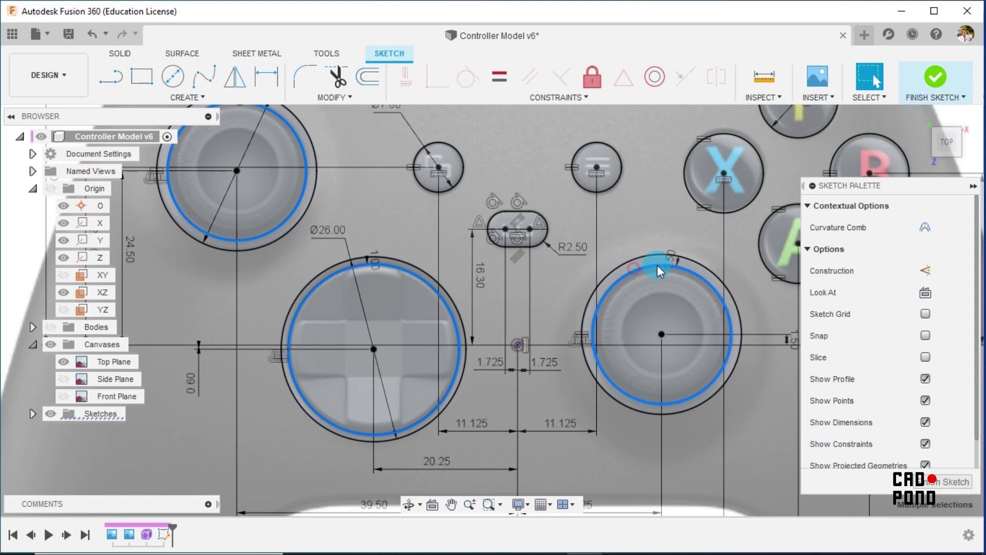
pyautogui.click(923, 272)
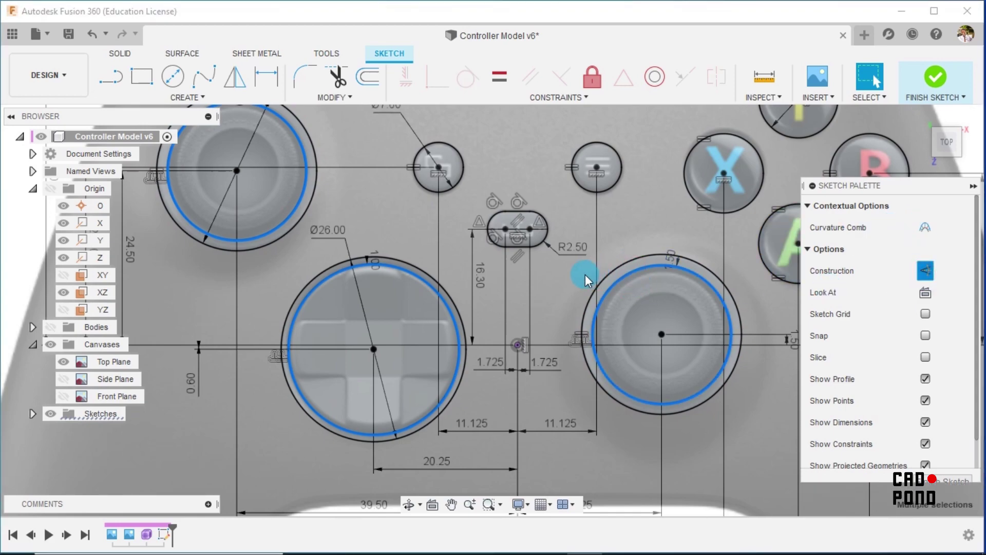
pyautogui.click(597, 441)
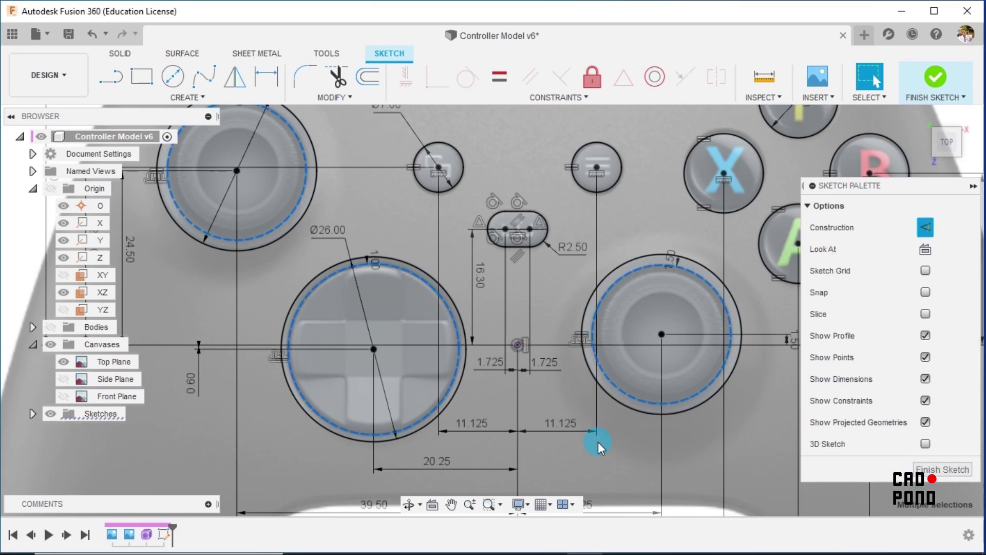
# Step: Finish the button layout sketch and return the model to its isometric home view
pyautogui.scroll(-5, 596, 385)
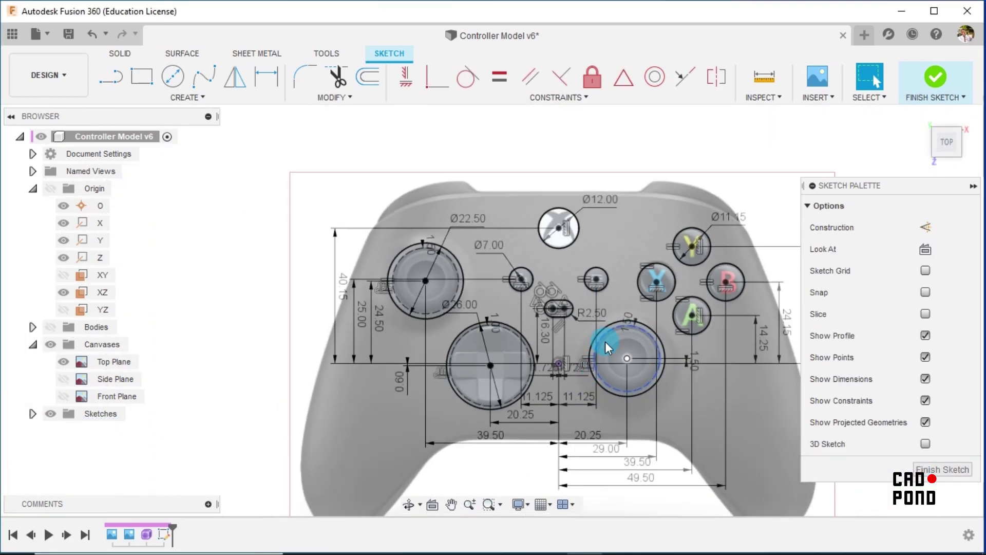
pyautogui.moveTo(613, 310)
pyautogui.mouseDown(button='middle')
pyautogui.moveTo(567, 283)
pyautogui.moveTo(519, 272)
pyautogui.mouseUp(button='middle')
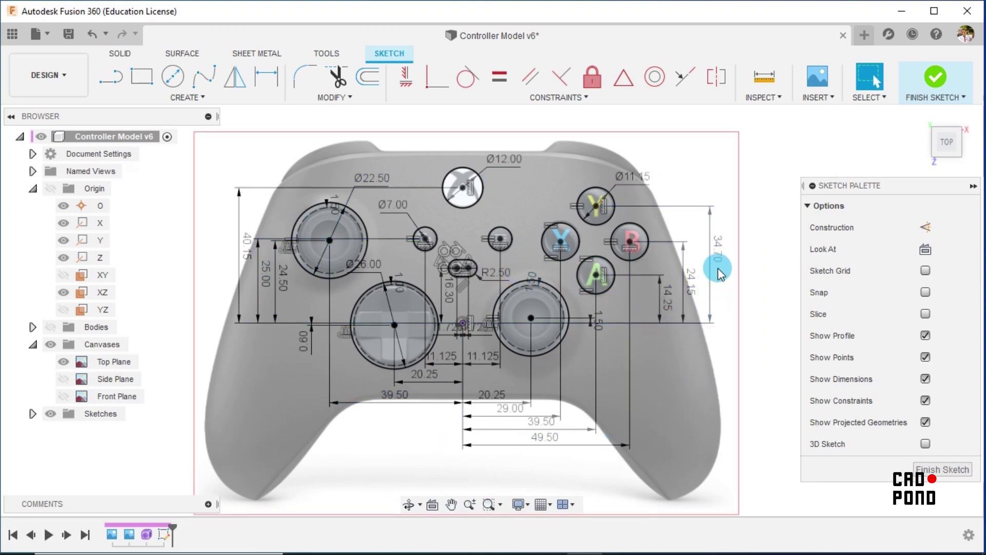
pyautogui.click(936, 82)
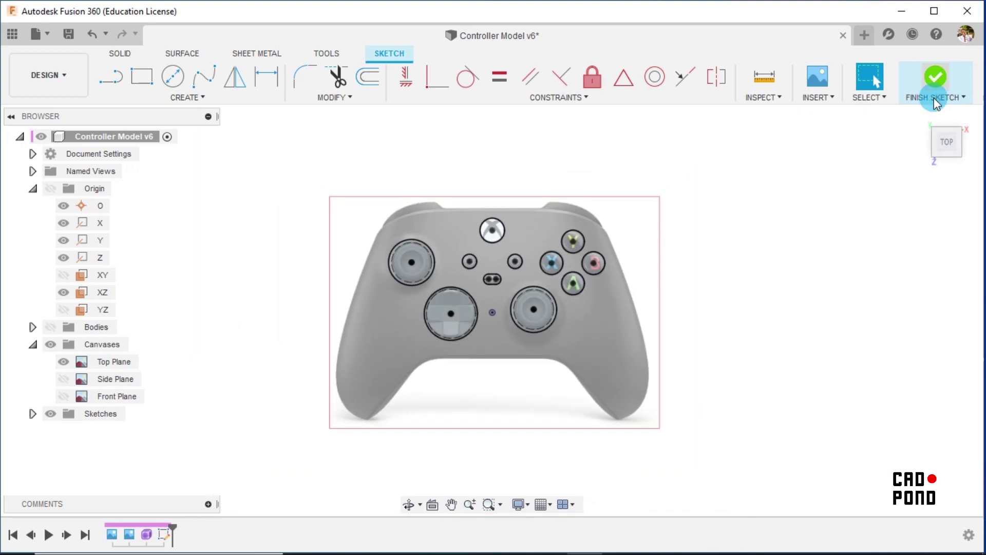
pyautogui.click(922, 117)
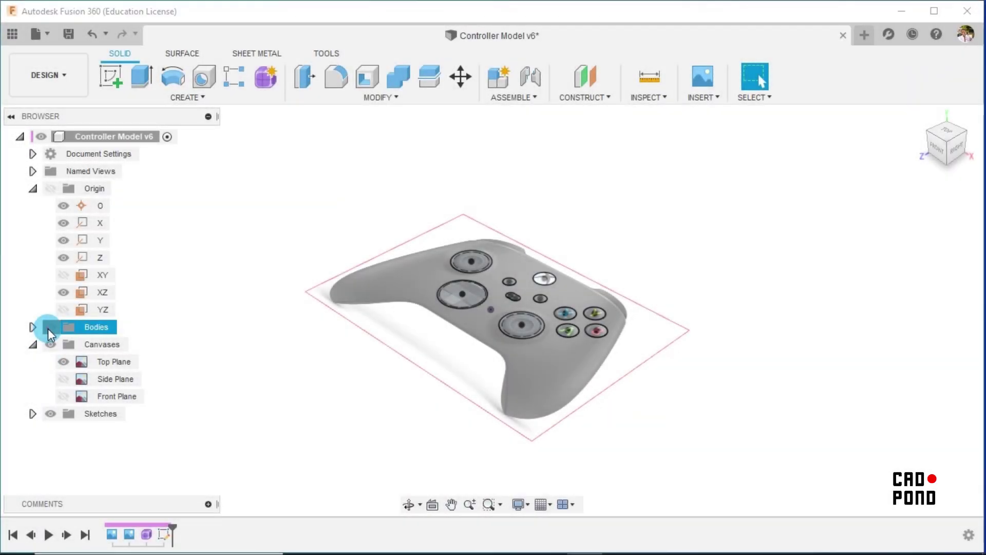
# Step: Make the Bodies folder visible and expand it to list the Original and New Body entries
pyautogui.click(49, 328)
pyautogui.click(33, 327)
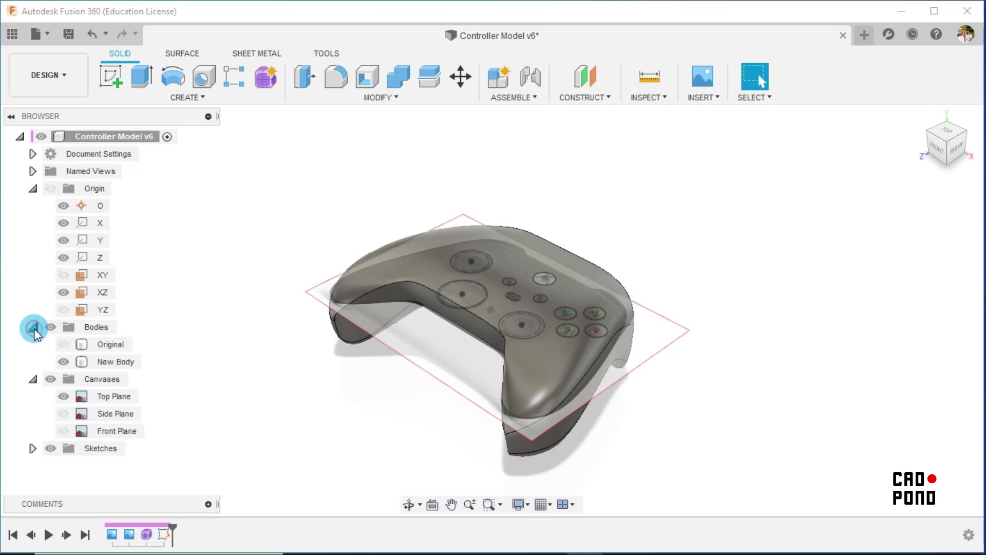
pyautogui.click(97, 363)
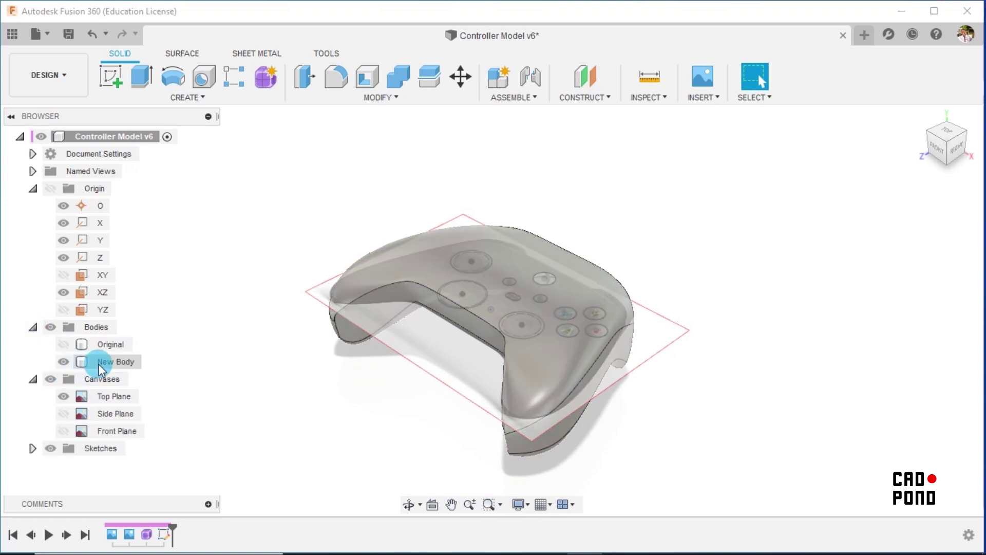
pyautogui.click(264, 368)
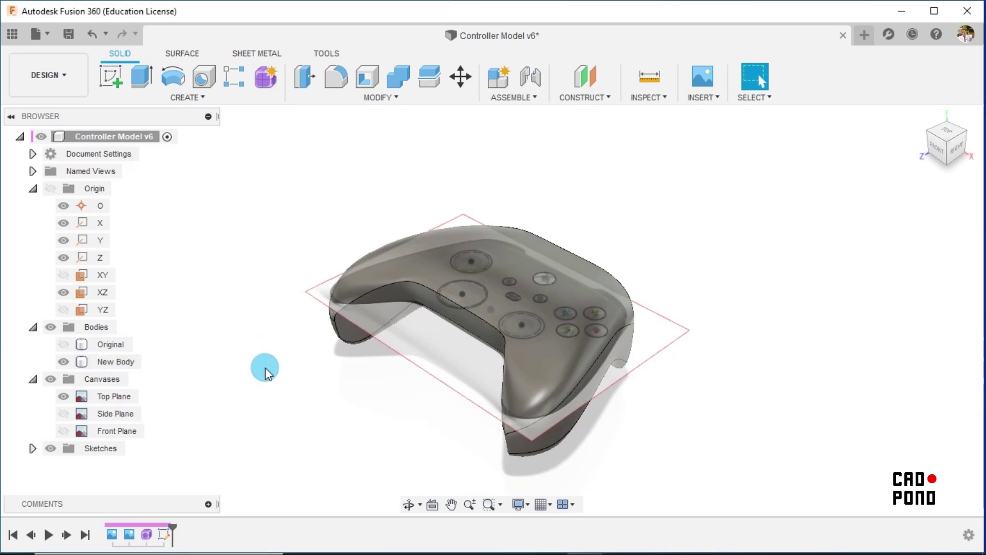
# Step: Start an extrusion with both thumbstick circle profiles selected, hiding New Body for the second pick and showing it again
pyautogui.click(139, 81)
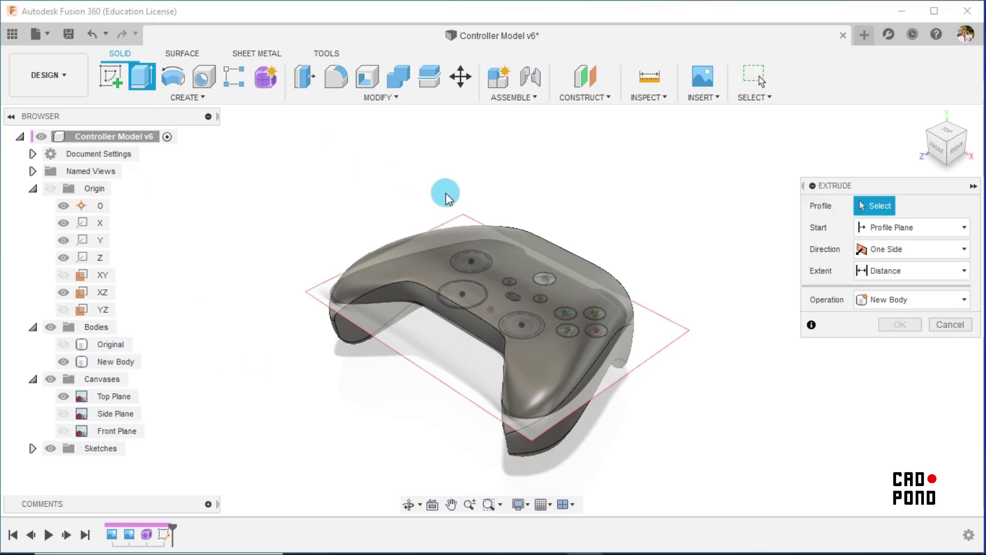
pyautogui.scroll(8, 491, 266)
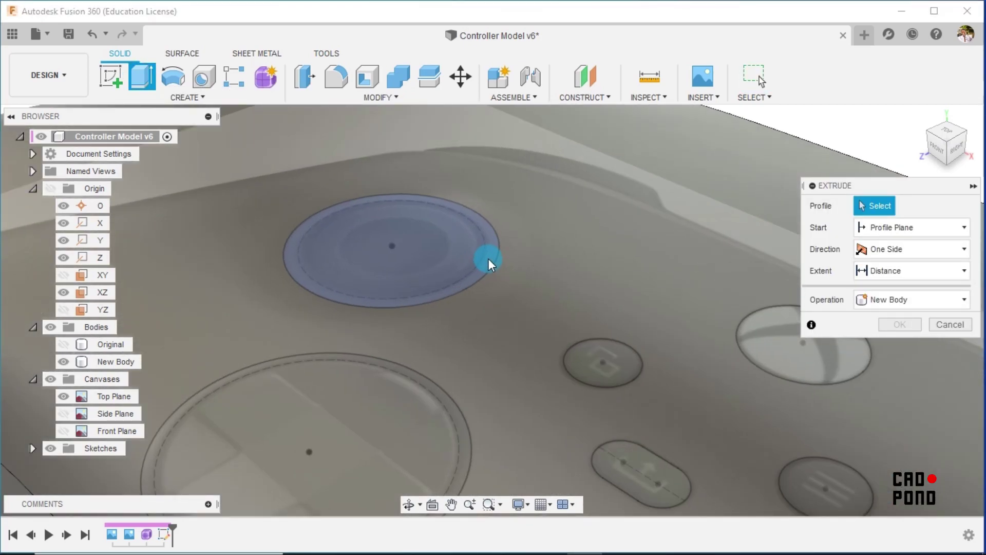
pyautogui.click(487, 258)
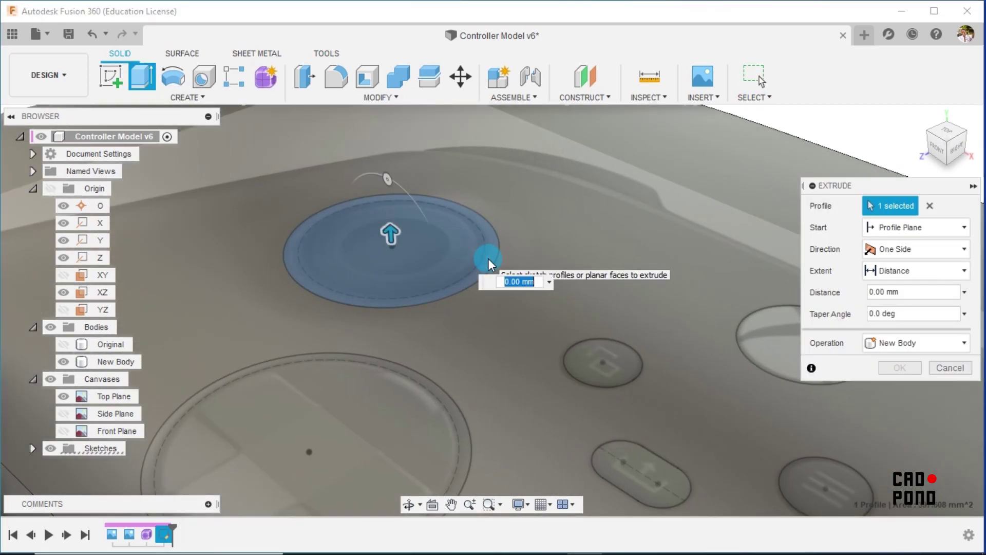
pyautogui.scroll(-5, 488, 258)
pyautogui.scroll(-2, 541, 357)
pyautogui.scroll(6, 593, 417)
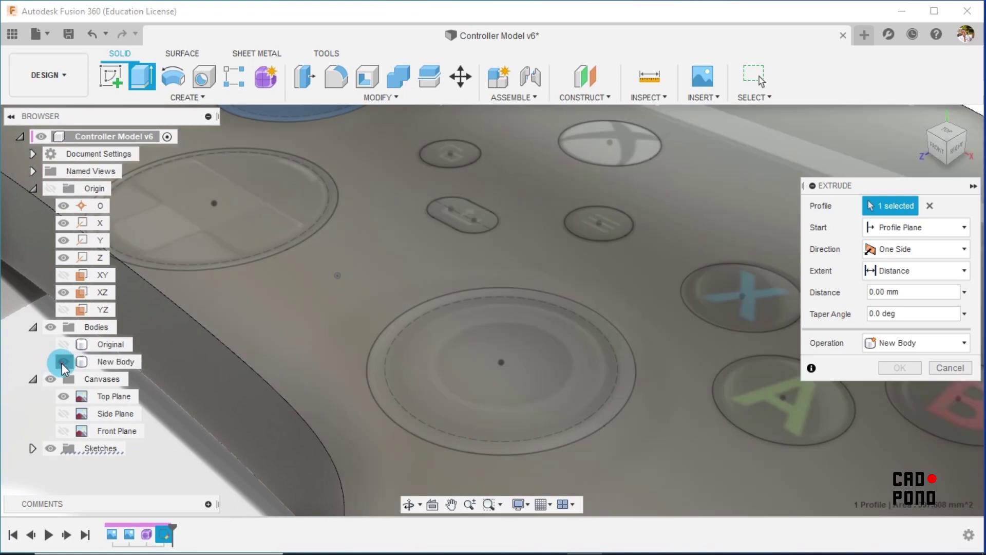
pyautogui.click(64, 361)
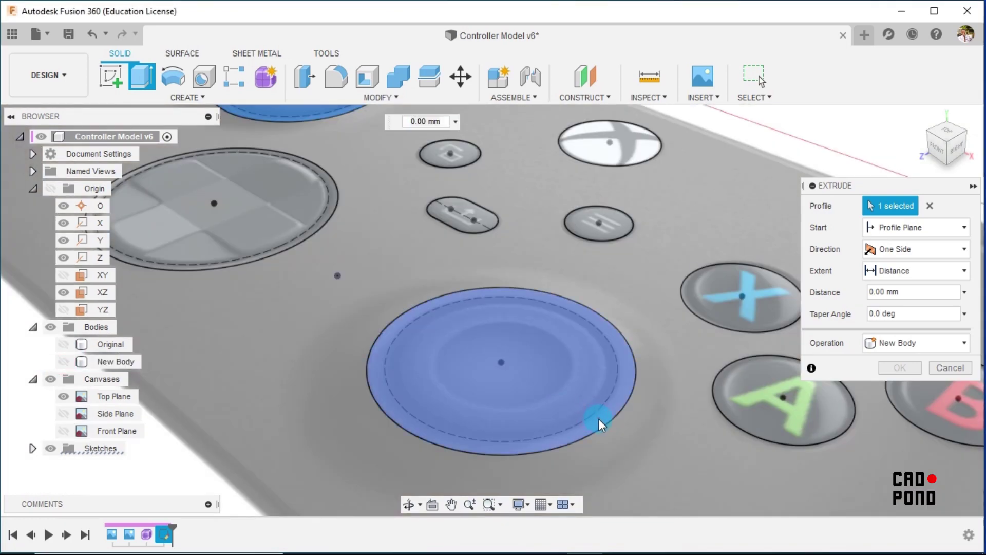
pyautogui.click(599, 418)
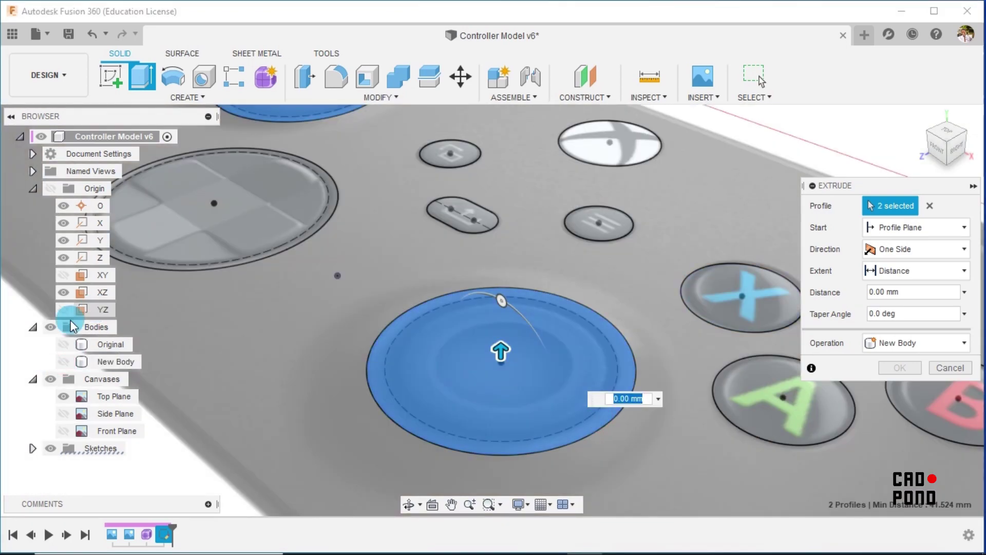
pyautogui.click(65, 361)
# Step: Pull the thumbstick extrusion up 25 mm through the controller body and set its operation to Join
pyautogui.click(883, 291)
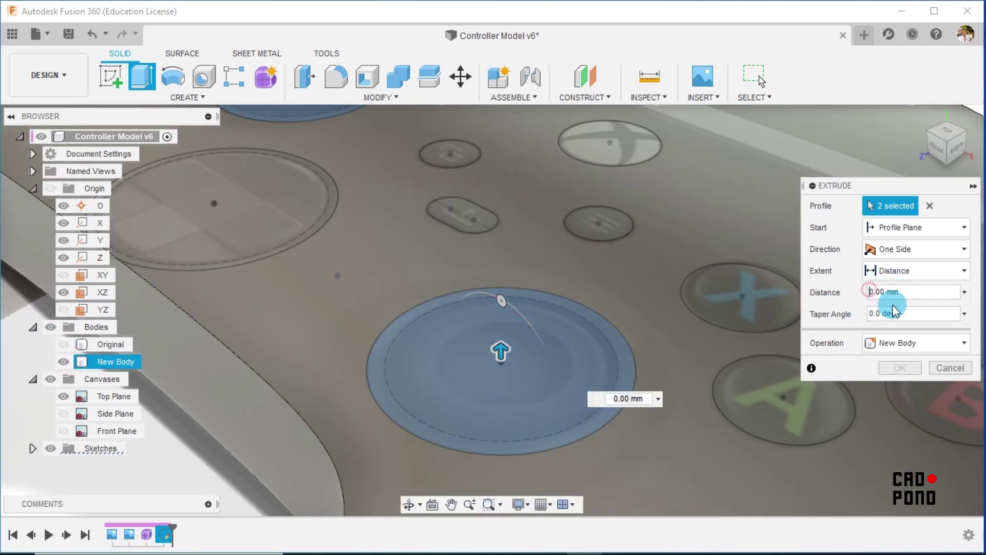
pyautogui.scroll(-3, 729, 284)
pyautogui.scroll(-3, 713, 282)
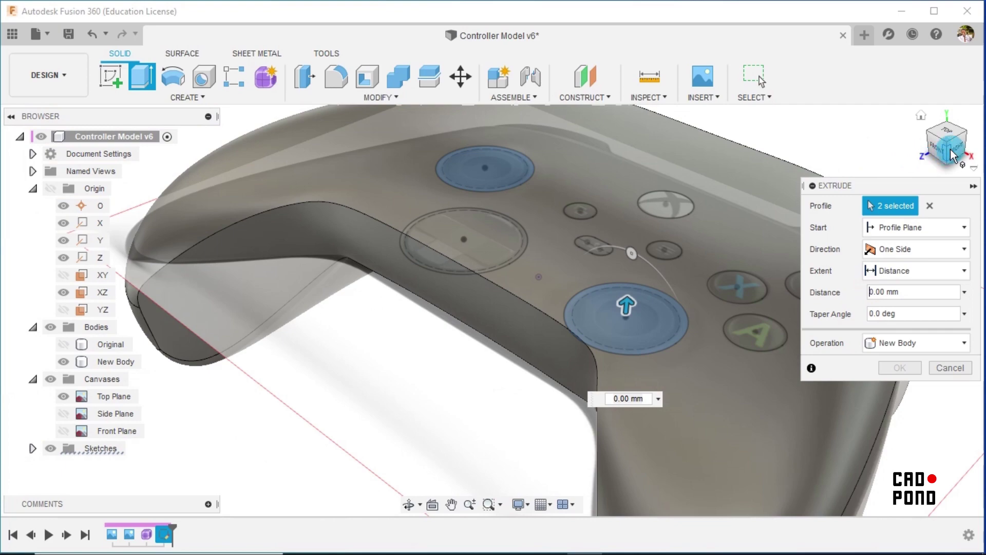
pyautogui.keyDown('shift'); pyautogui.moveTo(714, 282); pyautogui.dragTo(571, 272, button='middle'); pyautogui.keyUp('shift')
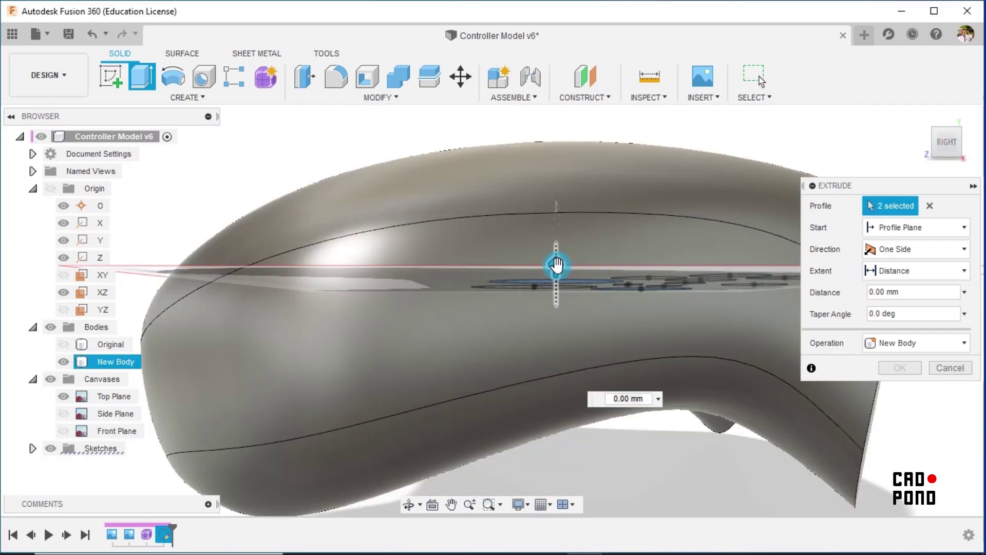
pyautogui.moveTo(534, 125); pyautogui.dragTo(557, 121)
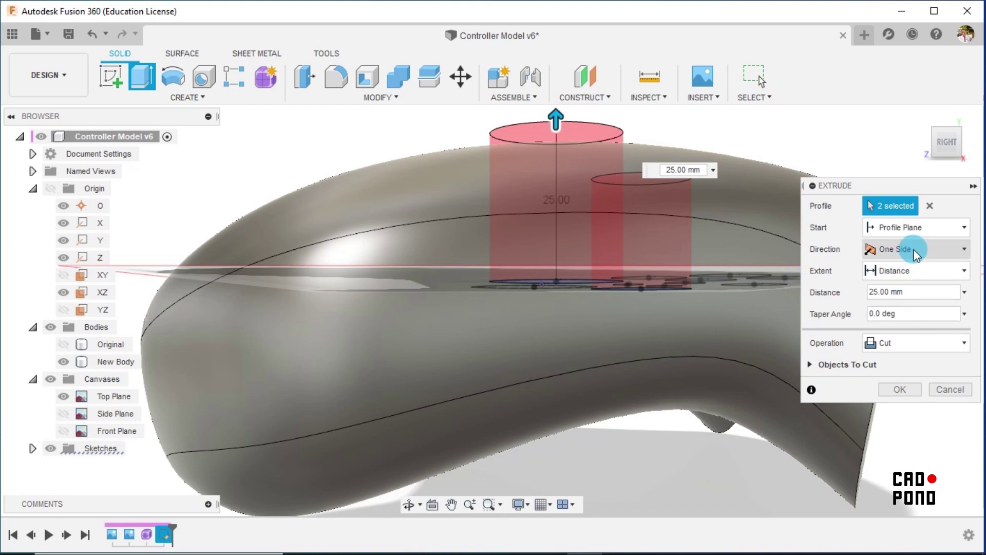
pyautogui.click(919, 347)
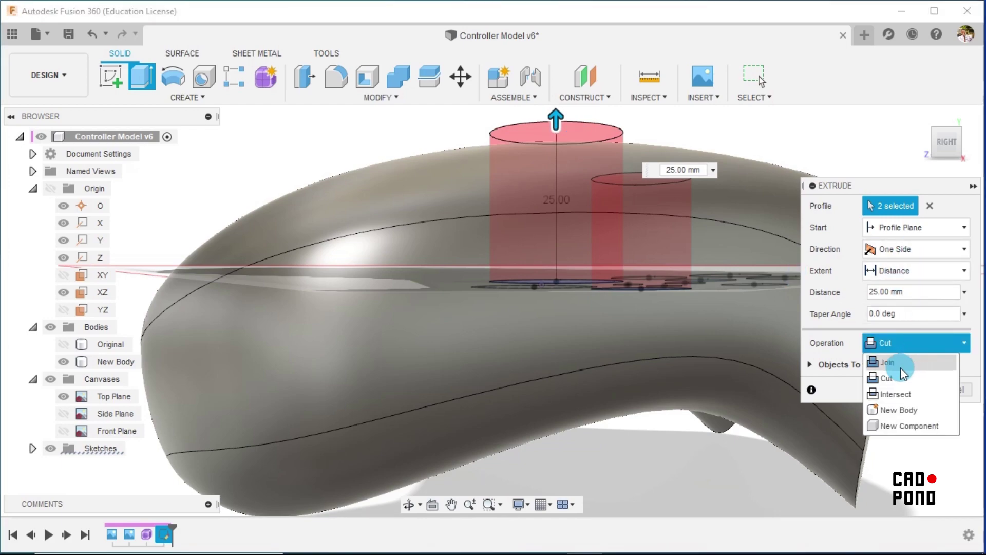
pyautogui.click(899, 365)
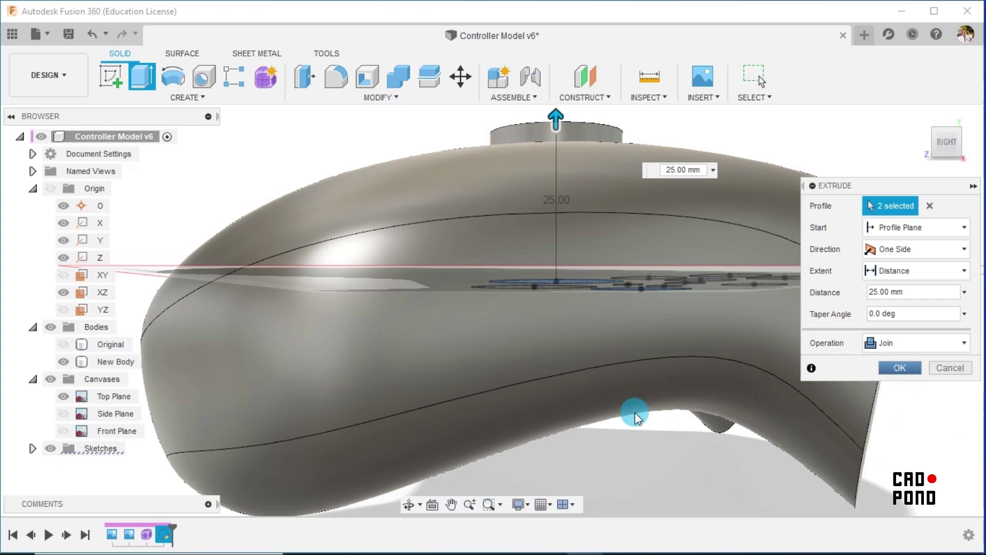
# Step: Switch the camera from perspective to orthographic projection
pyautogui.click(525, 508)
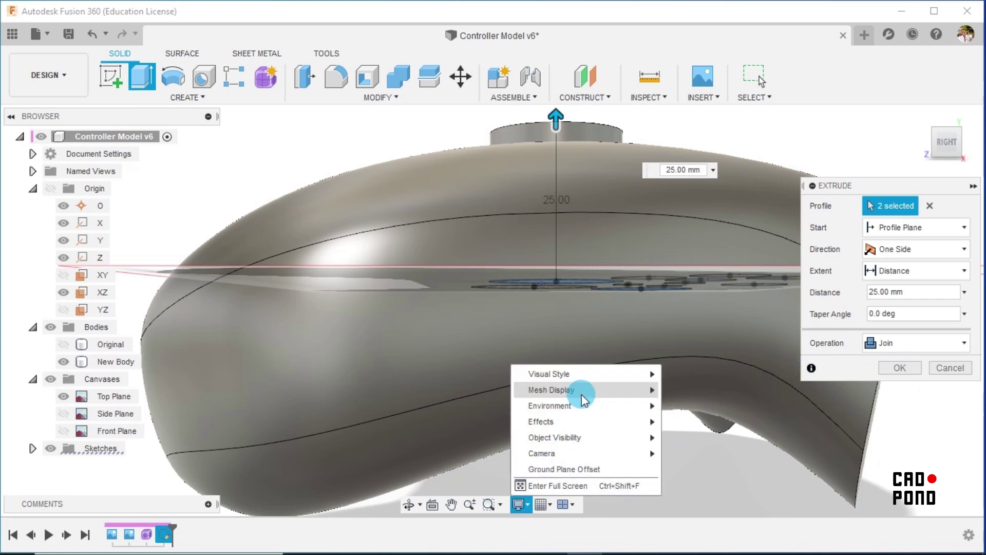
pyautogui.moveTo(588, 393)
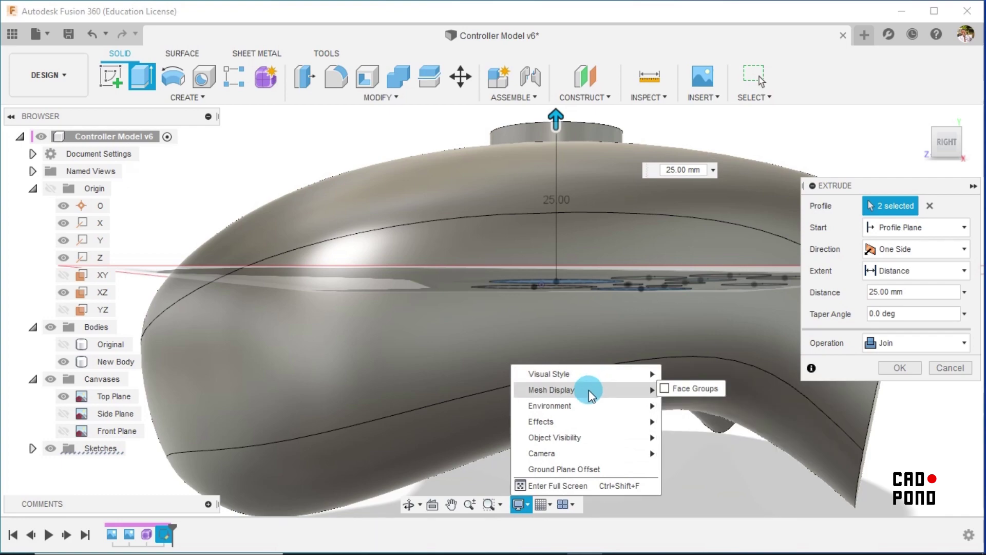
pyautogui.moveTo(567, 454)
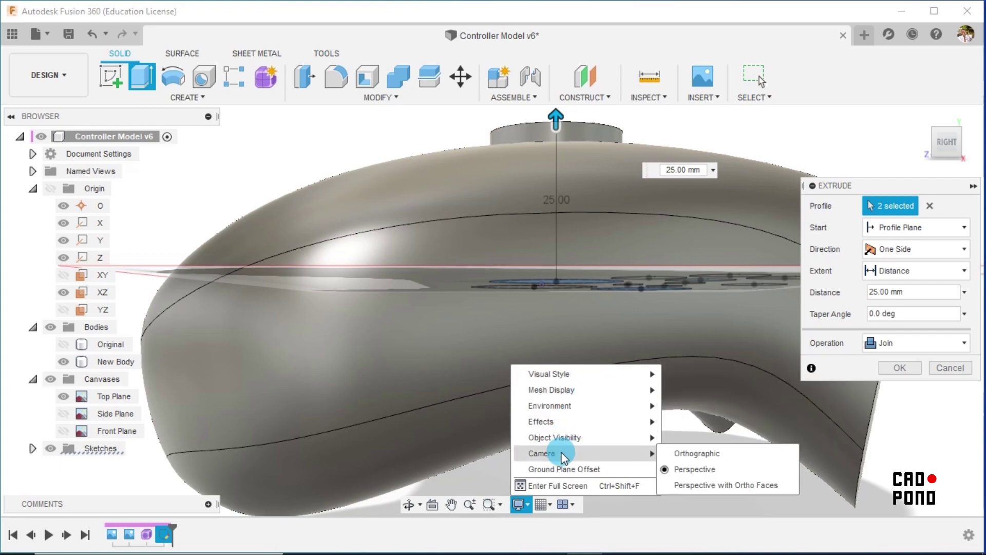
pyautogui.click(714, 453)
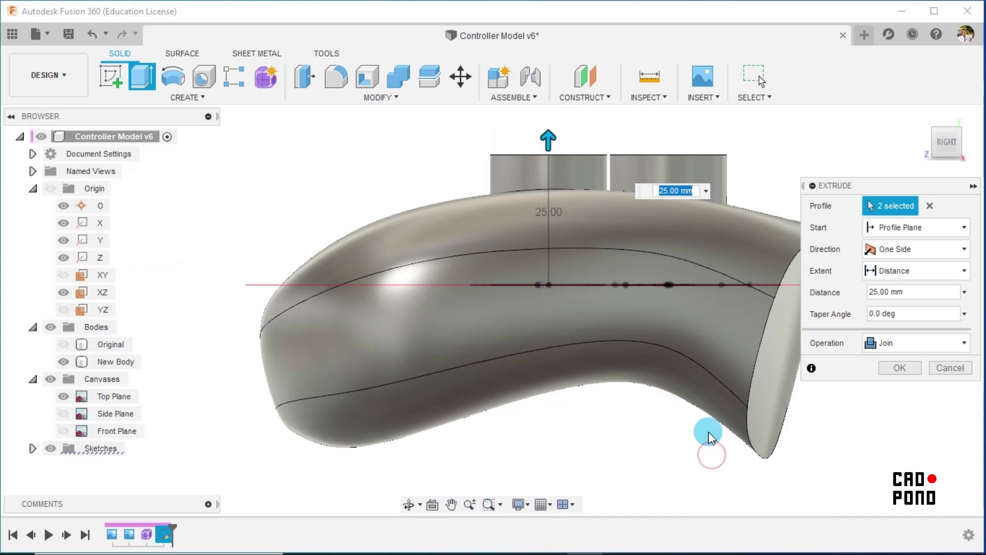
pyautogui.scroll(1, 636, 111)
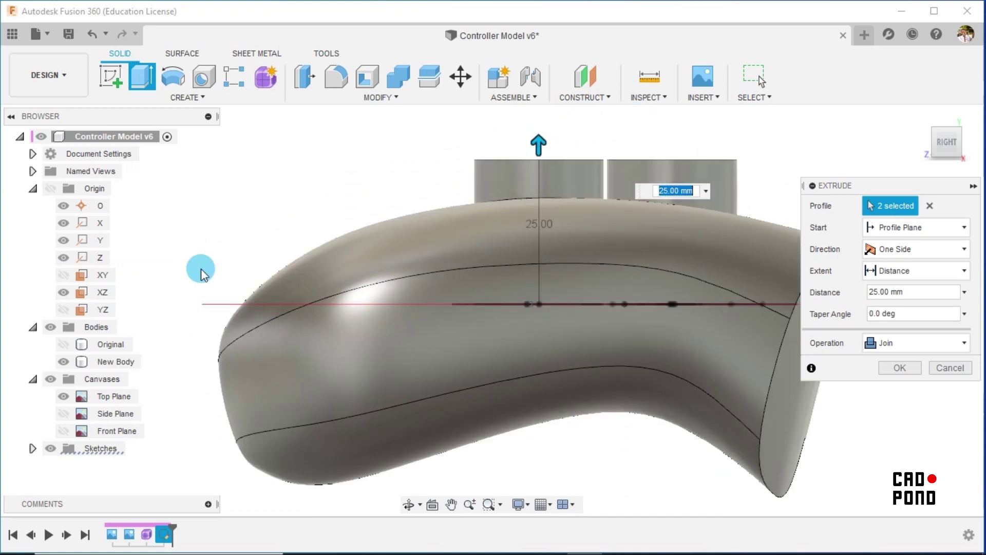
# Step: Show the Side Plane canvas and finish the joined thumbstick extrusion with a distance of 20 mm
pyautogui.click(64, 414)
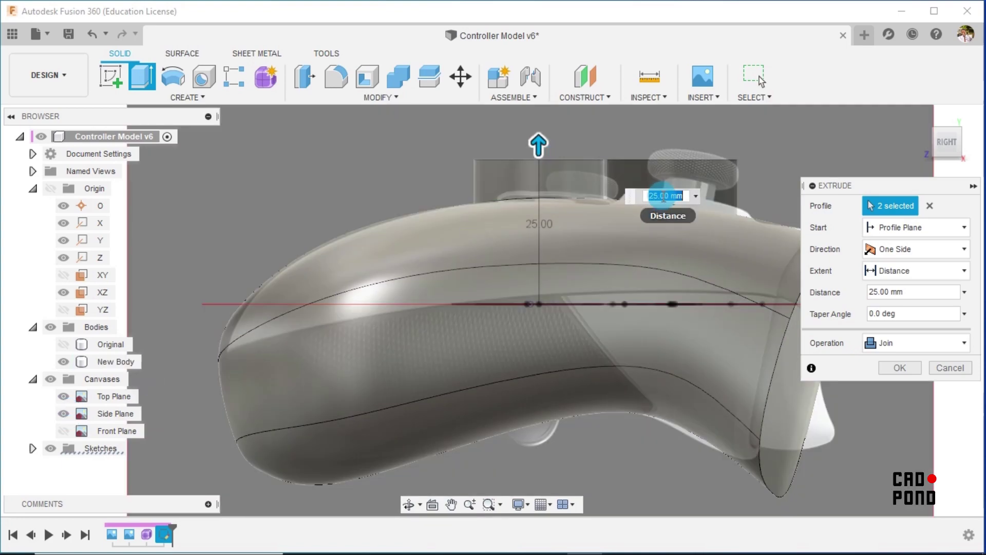
pyautogui.click(653, 196)
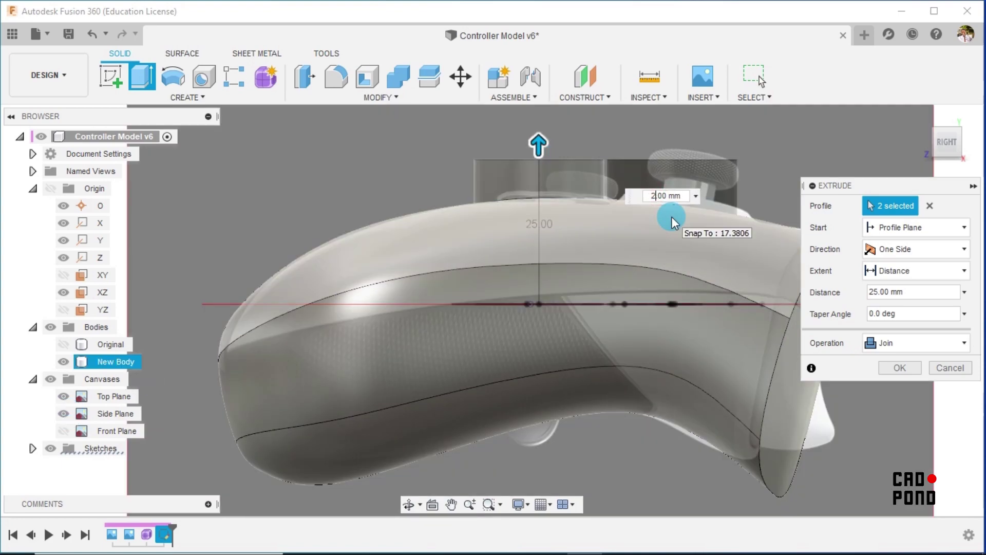
pyautogui.write('0')
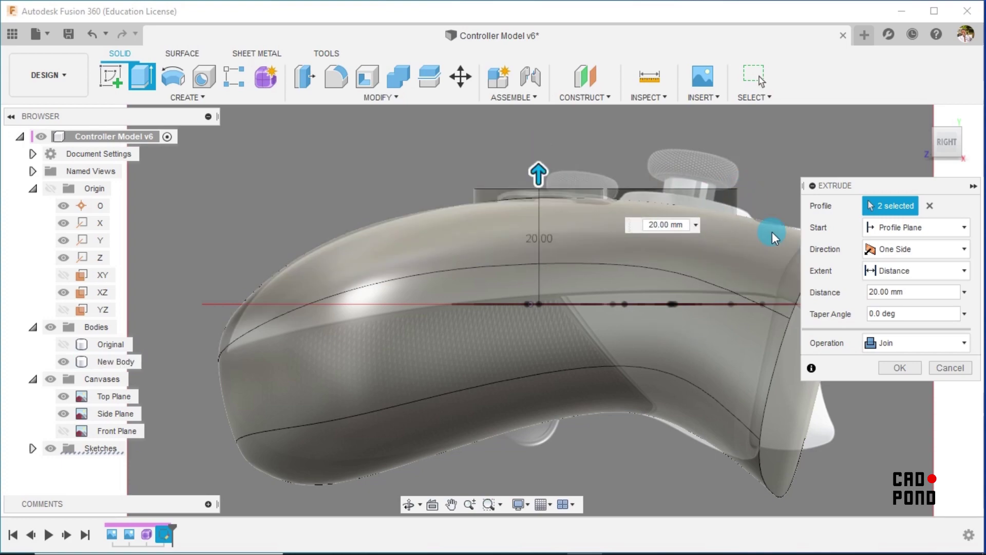
pyautogui.click(902, 368)
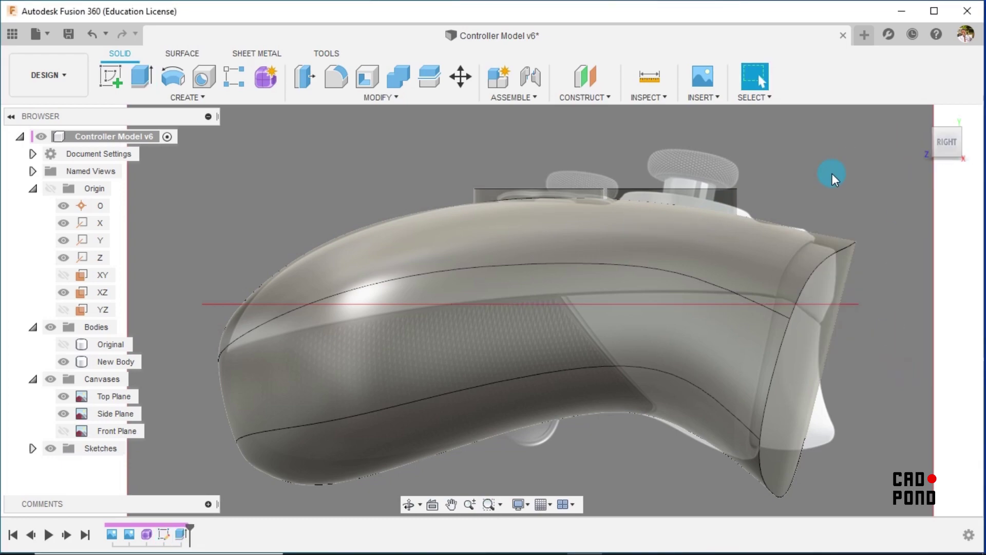
# Step: Hide the Side Plane canvas and view the thumbstick cylinders from the controller's top front-left corner
pyautogui.click(921, 116)
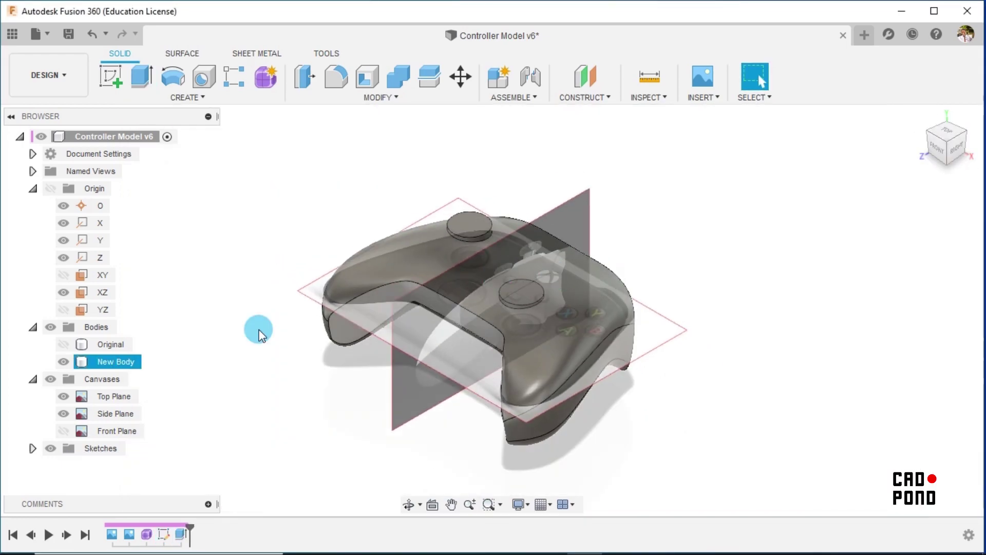
pyautogui.click(64, 414)
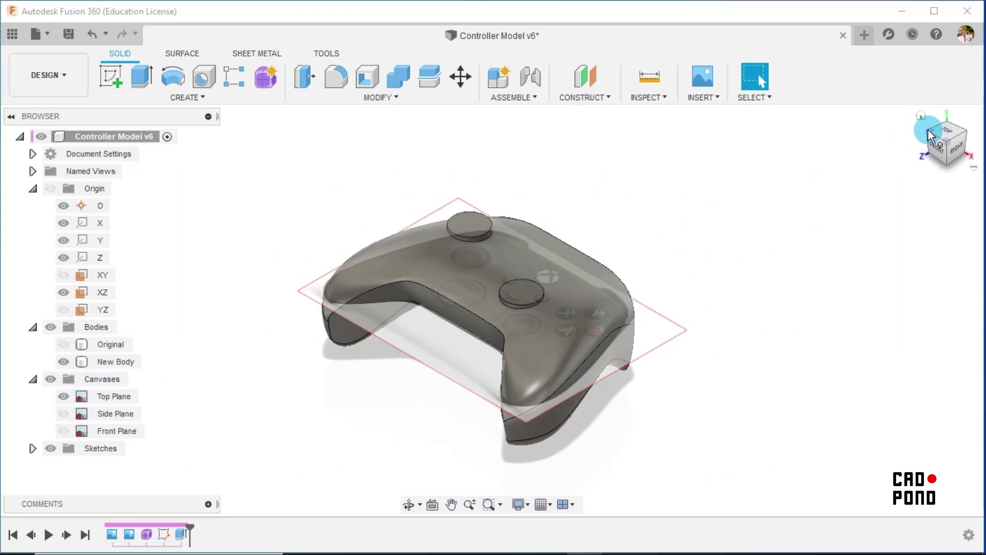
pyautogui.click(933, 133)
pyautogui.click(425, 314)
pyautogui.scroll(5, 397, 306)
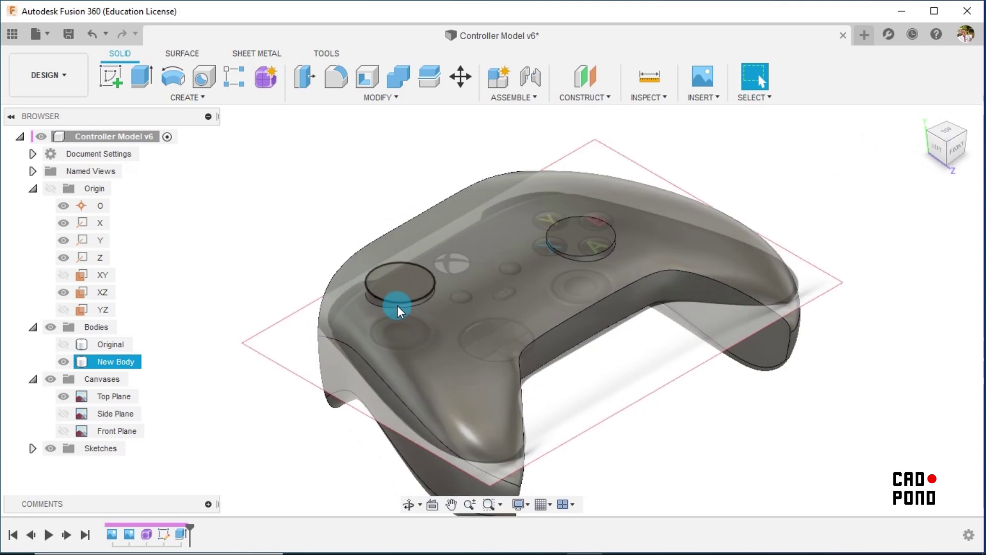
pyautogui.scroll(1, 400, 267)
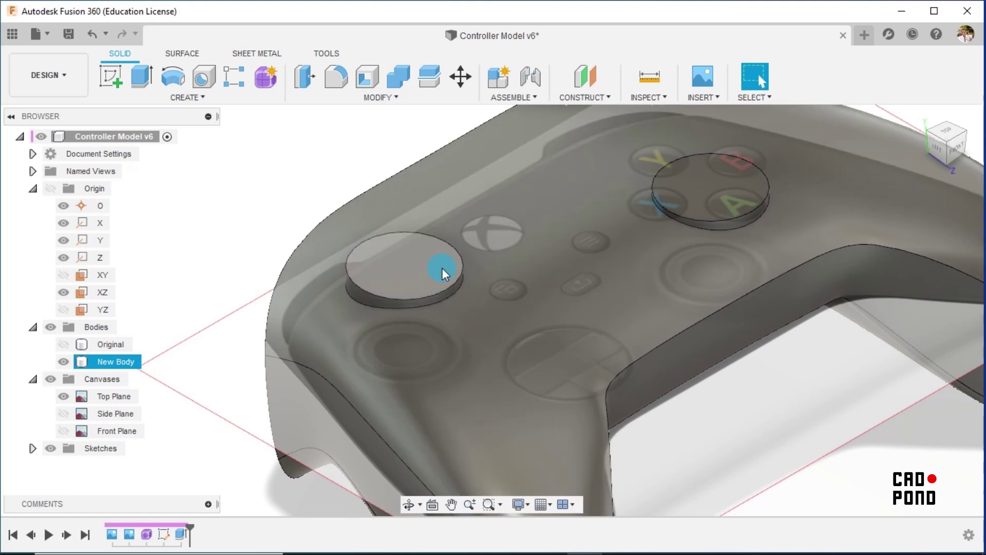
pyautogui.click(300, 121)
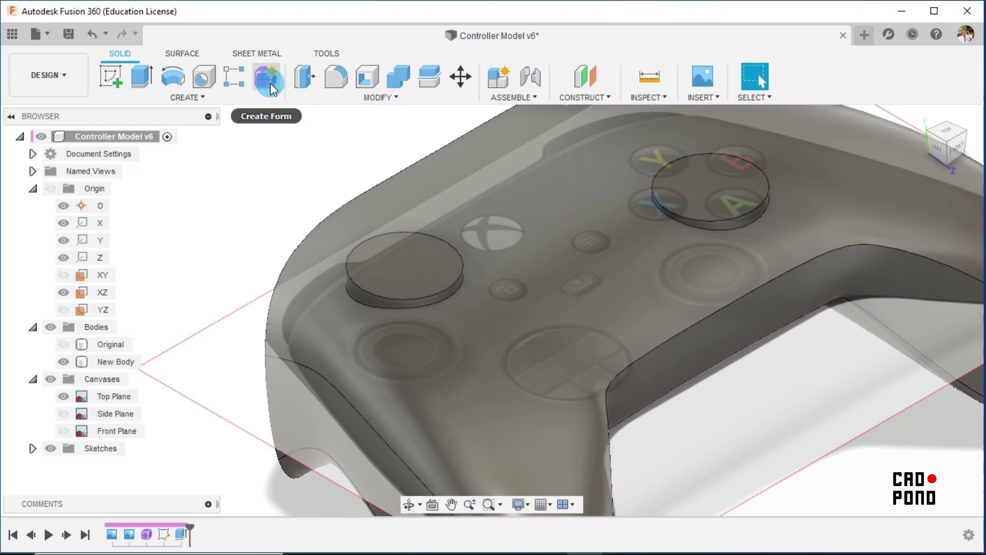
pyautogui.click(507, 242)
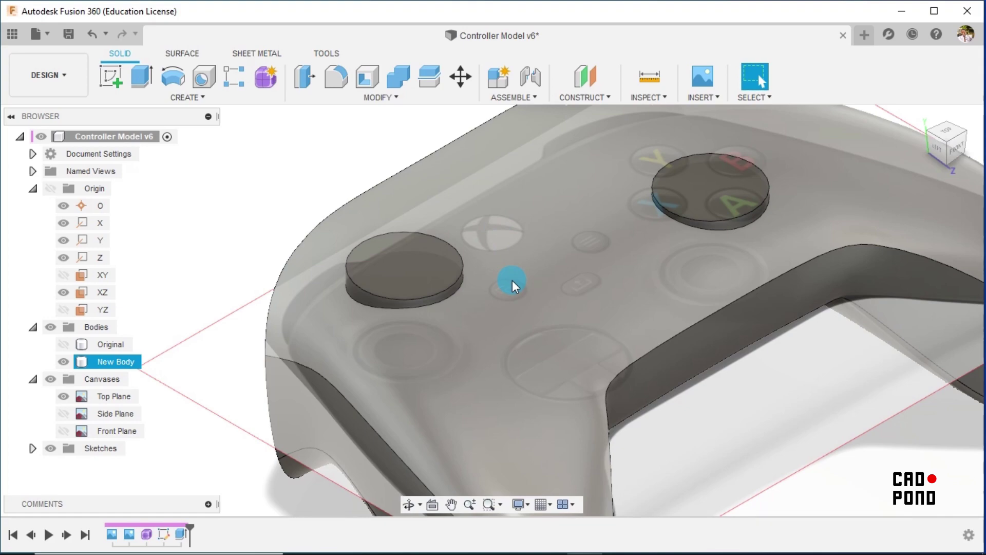
pyautogui.click(289, 207)
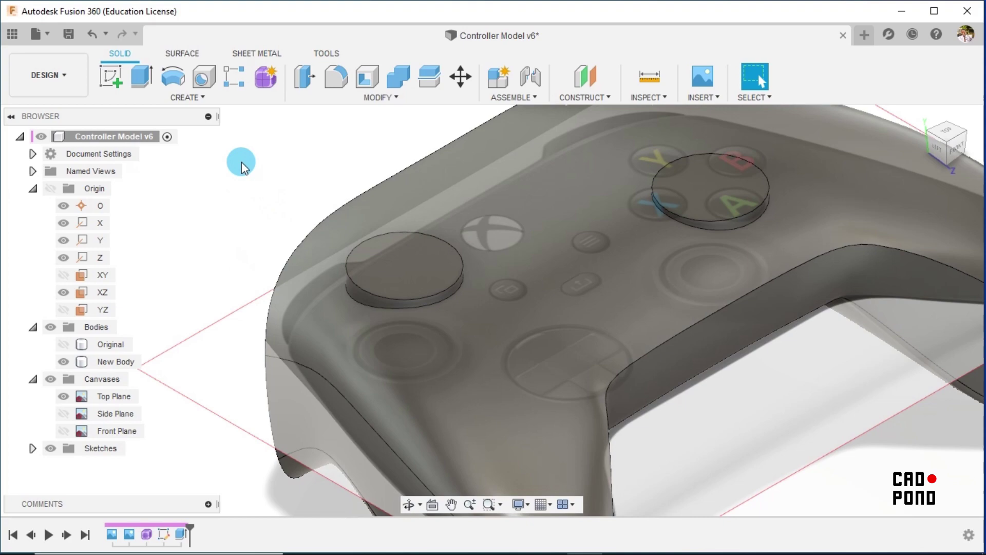
# Step: Try to chamfer the base edges of both thumbstick cylinders together with an equal distance of 4.5 mm
pyautogui.click(370, 97)
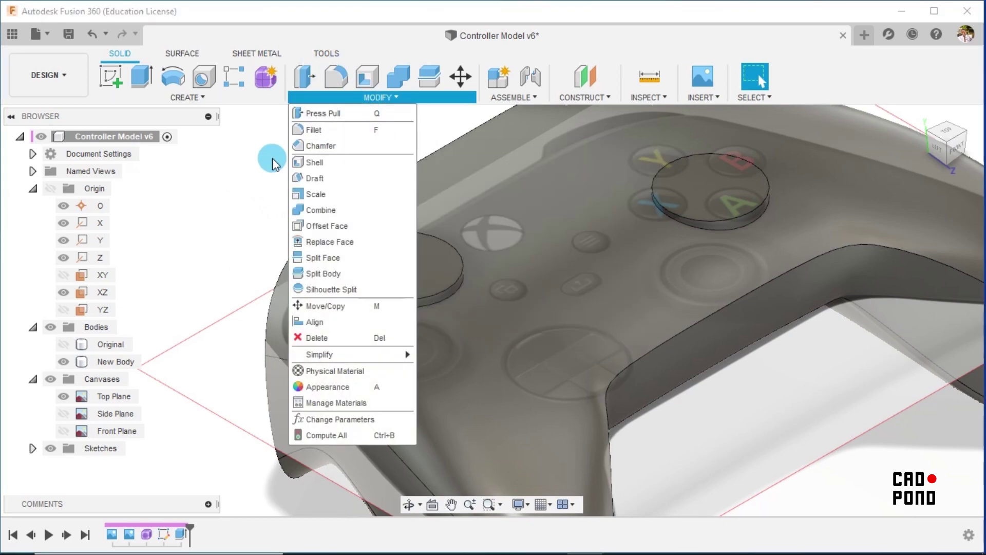
pyautogui.click(325, 147)
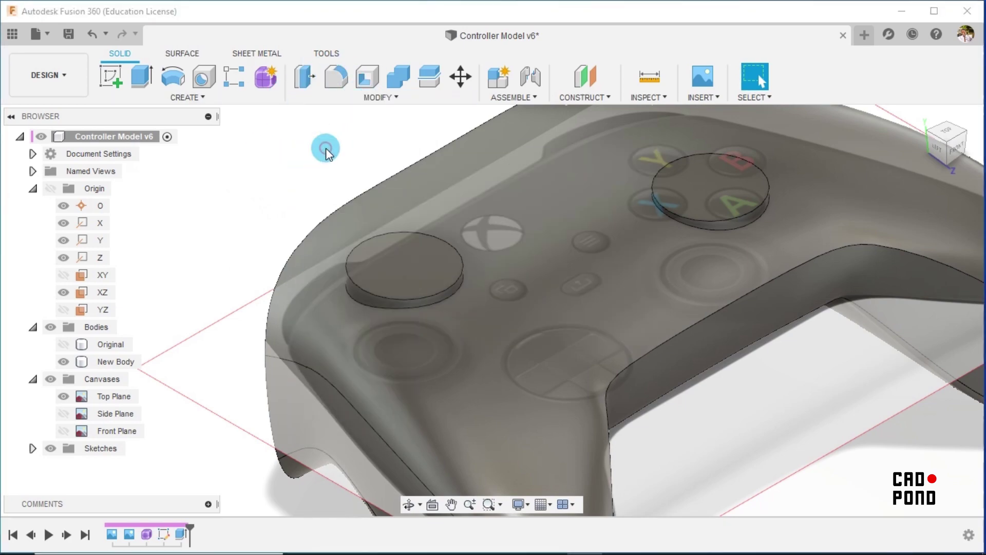
pyautogui.click(387, 307)
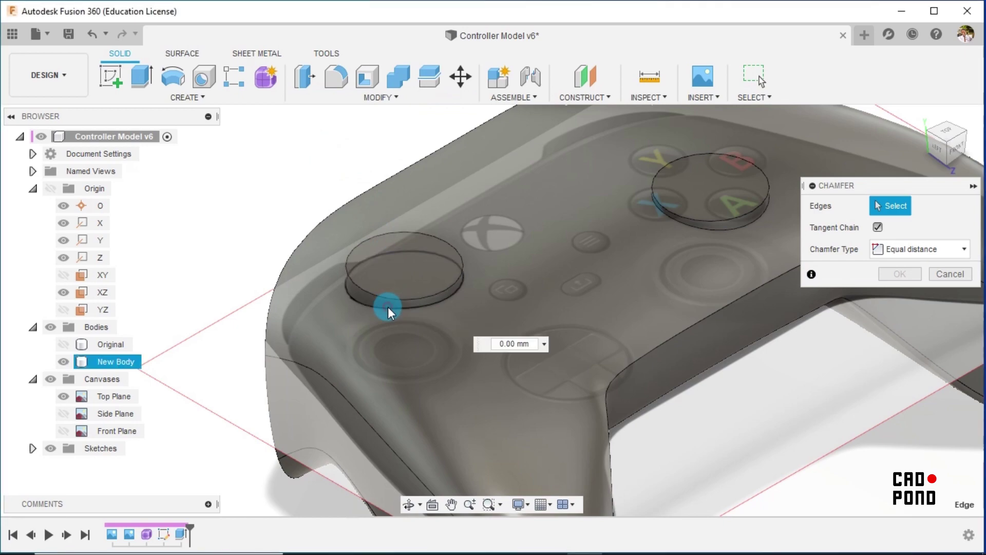
pyautogui.click(695, 226)
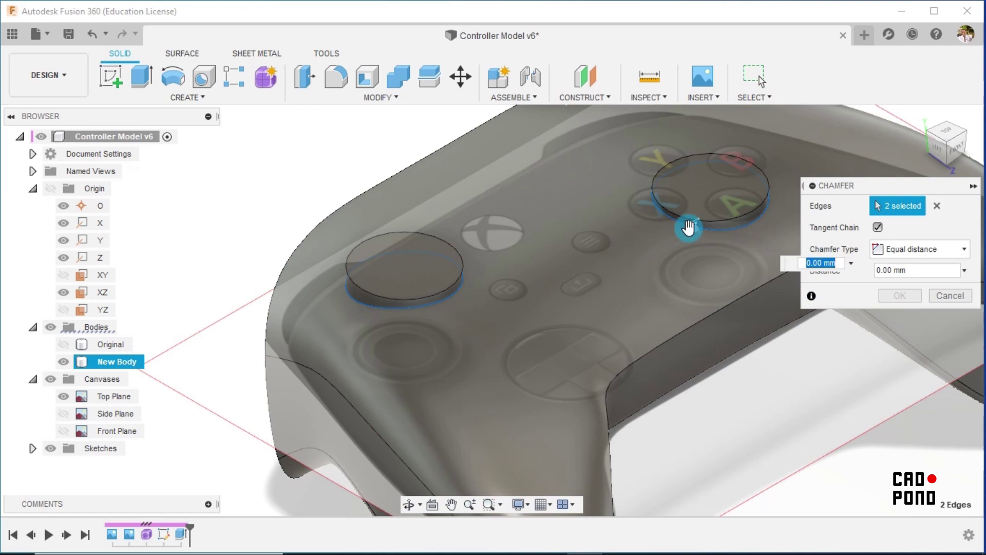
pyautogui.moveTo(697, 242); pyautogui.dragTo(668, 200)
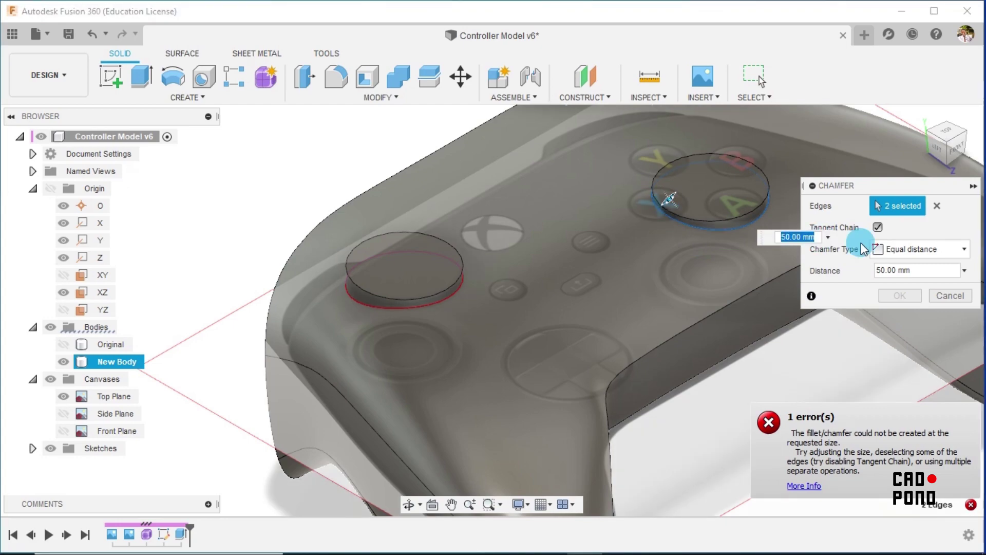
pyautogui.click(887, 271)
pyautogui.click(903, 276)
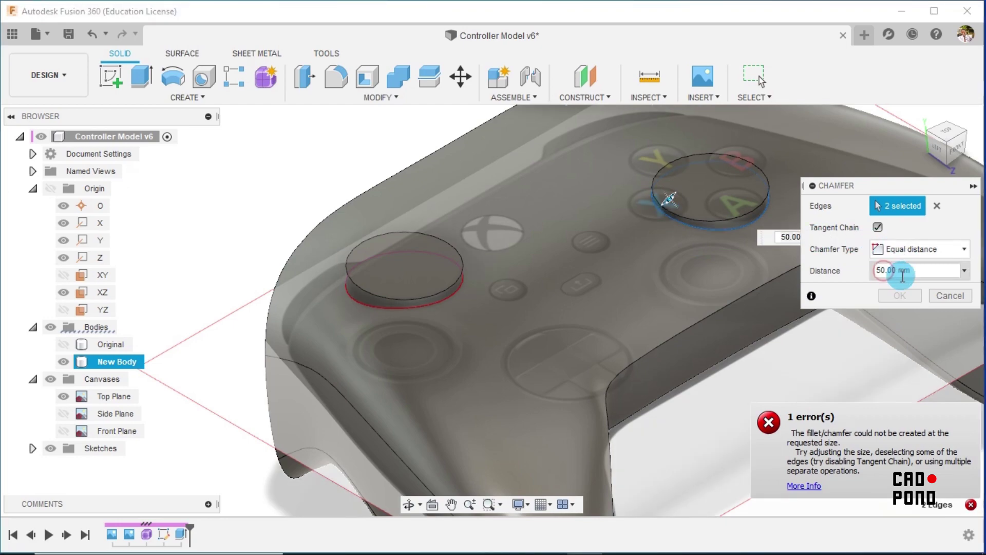
pyautogui.press('Left')
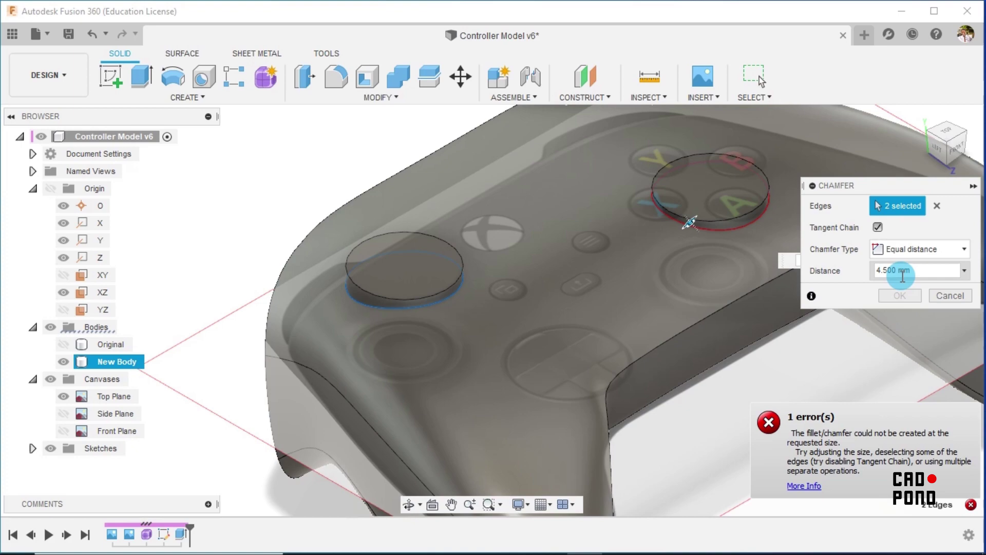
# Step: Clear the edge selection and chamfer only the left thumbstick's base edge by an equal distance of 4.5 mm
pyautogui.click(934, 205)
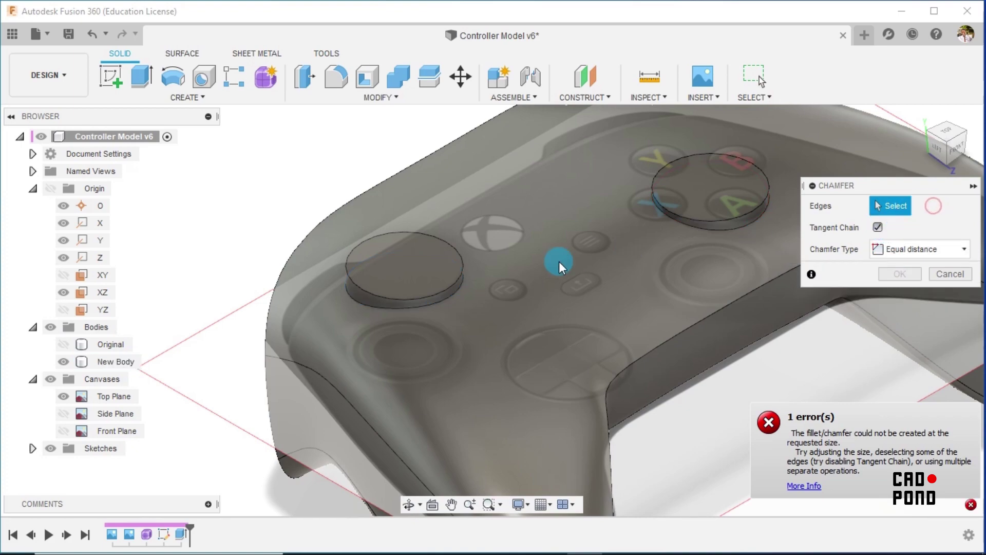
pyautogui.click(544, 366)
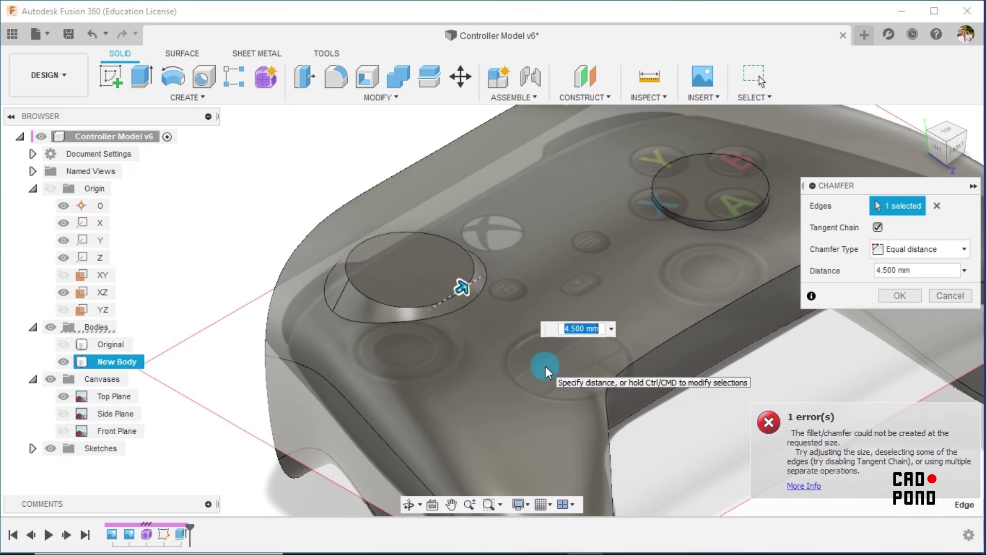
pyautogui.click(902, 297)
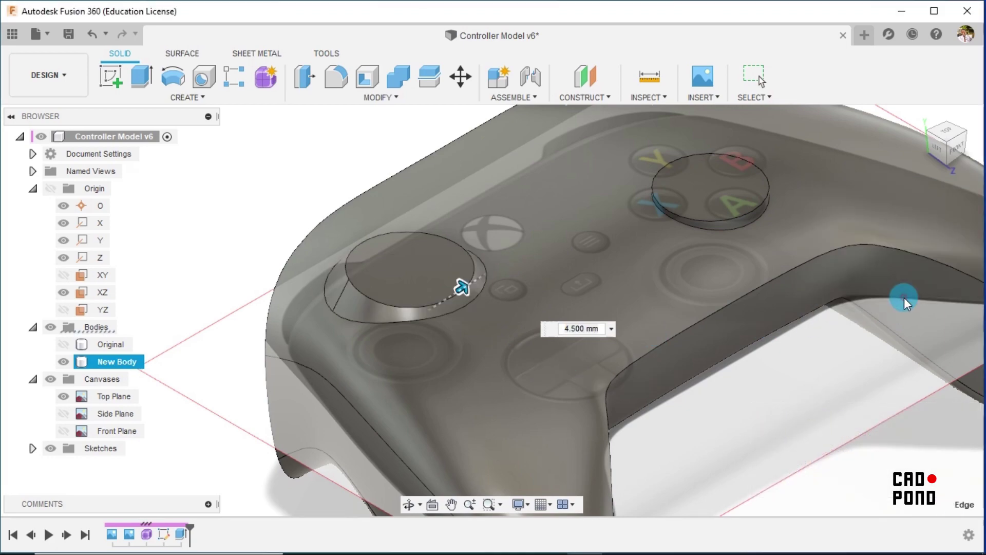
pyautogui.click(689, 288)
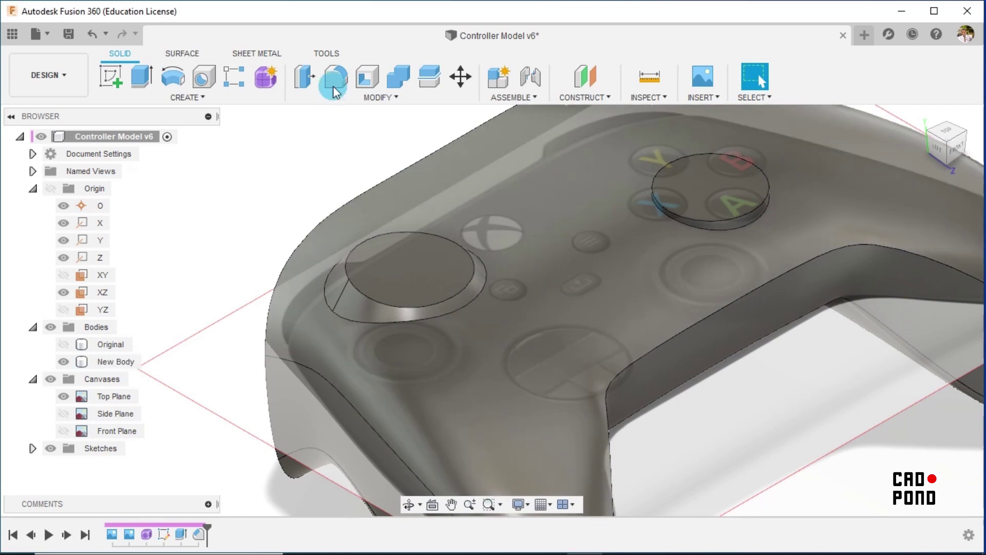
# Step: Chamfer the right thumbstick's base edge by an equal distance of 2.5 mm
pyautogui.click(353, 96)
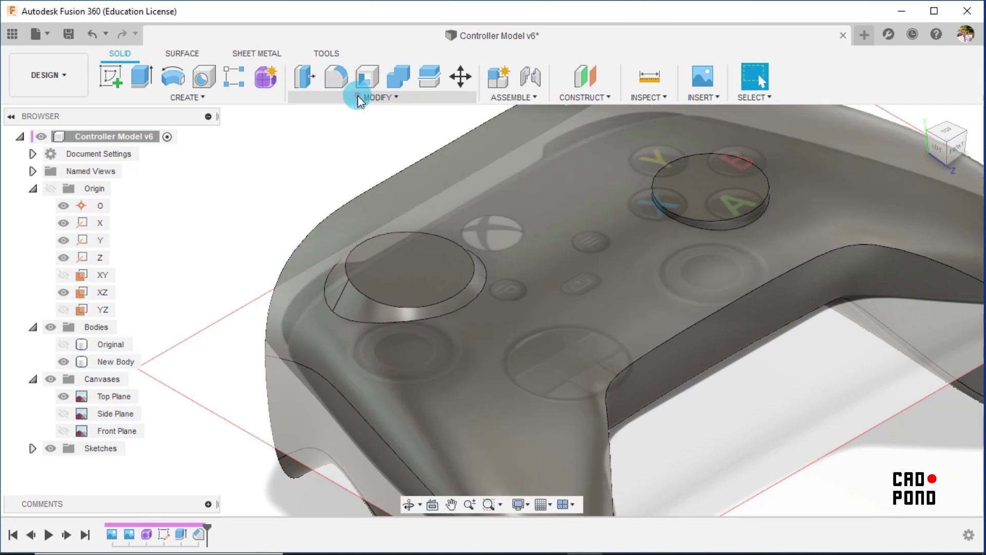
pyautogui.click(357, 95)
pyautogui.click(317, 148)
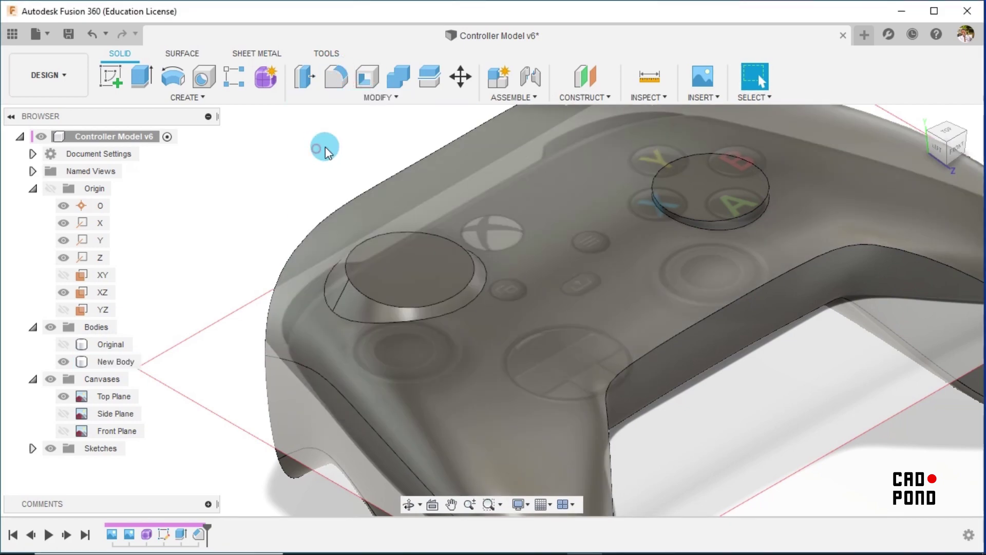
pyautogui.click(743, 232)
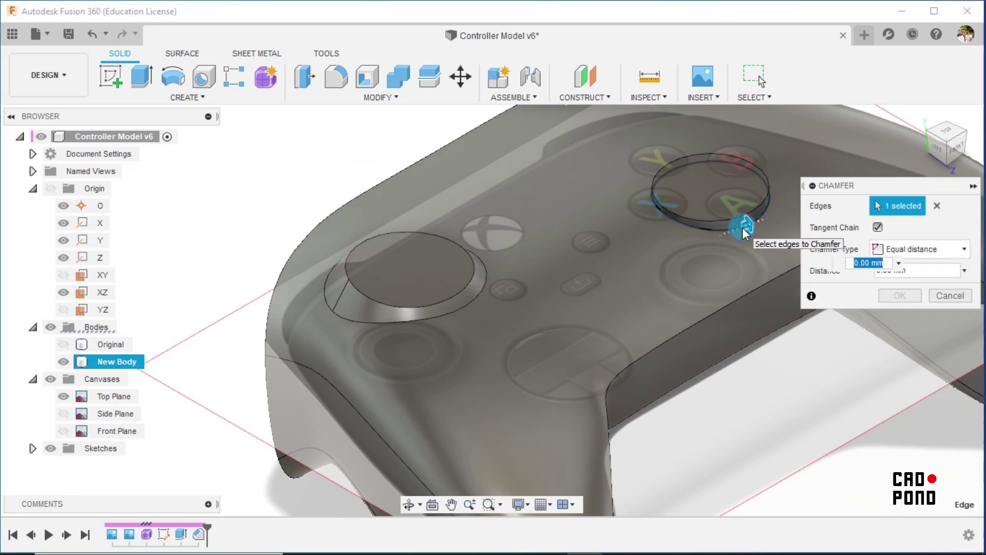
pyautogui.click(854, 263)
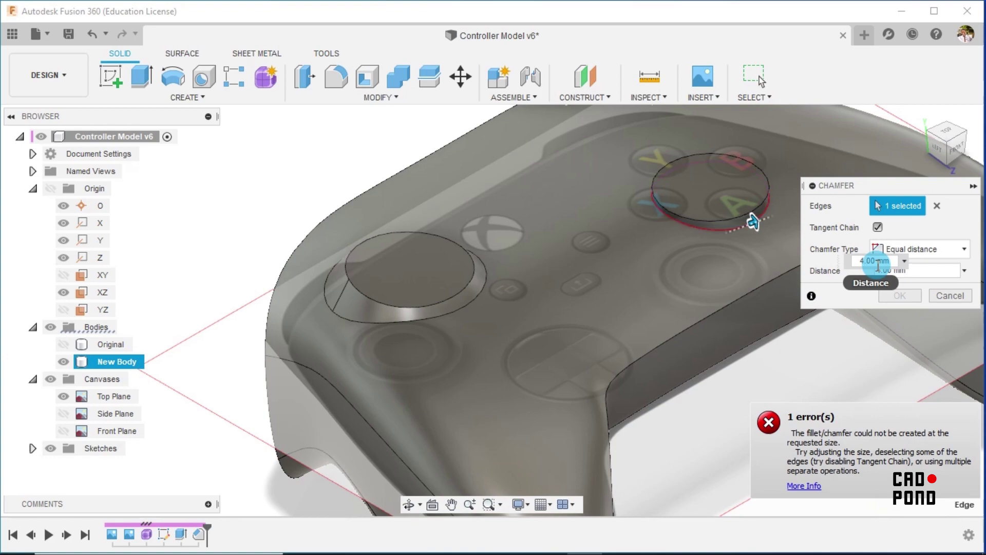
pyautogui.press('BackSpace')
pyautogui.write('3')
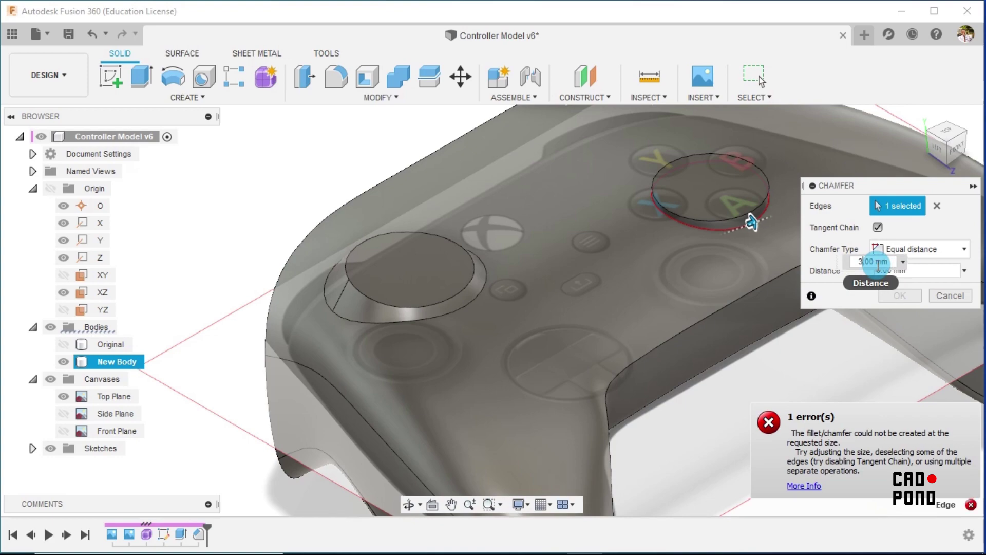
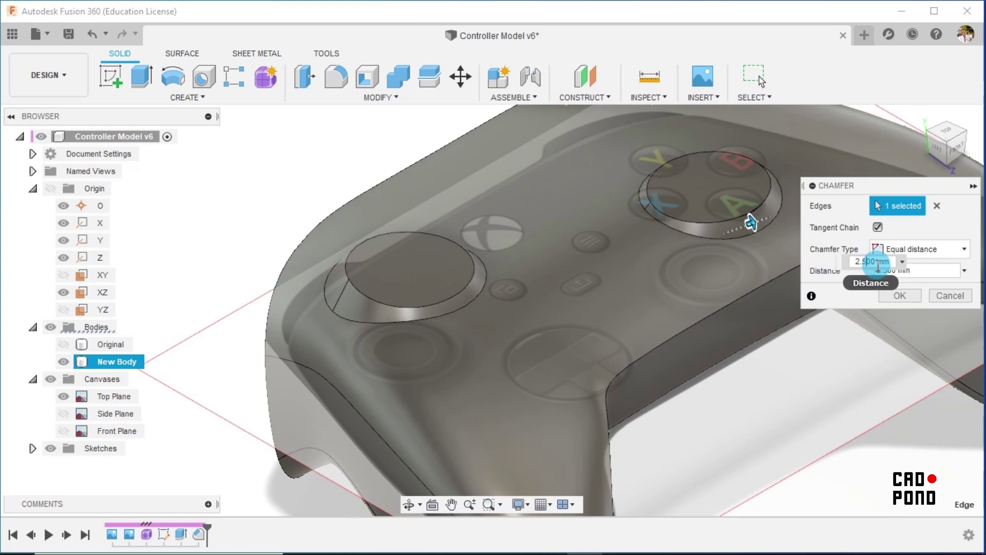
pyautogui.click(909, 296)
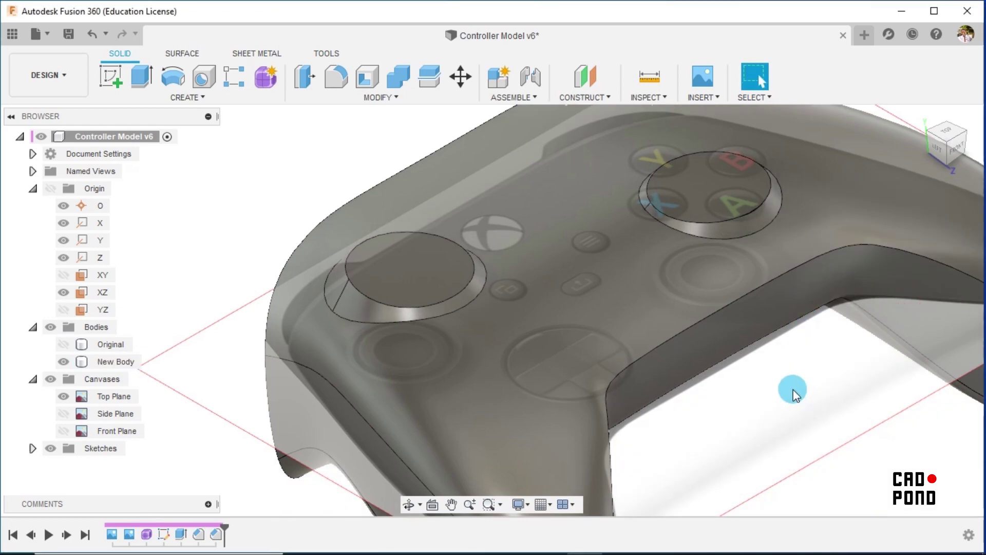
# Step: Examine both chamfered thumbstick bases from the front and corner views to see how they meet the controller body
pyautogui.scroll(-1, 792, 392)
pyautogui.keyDown('shift'); pyautogui.moveTo(795, 396); pyautogui.dragTo(935, 146, button='middle'); pyautogui.keyUp('shift')
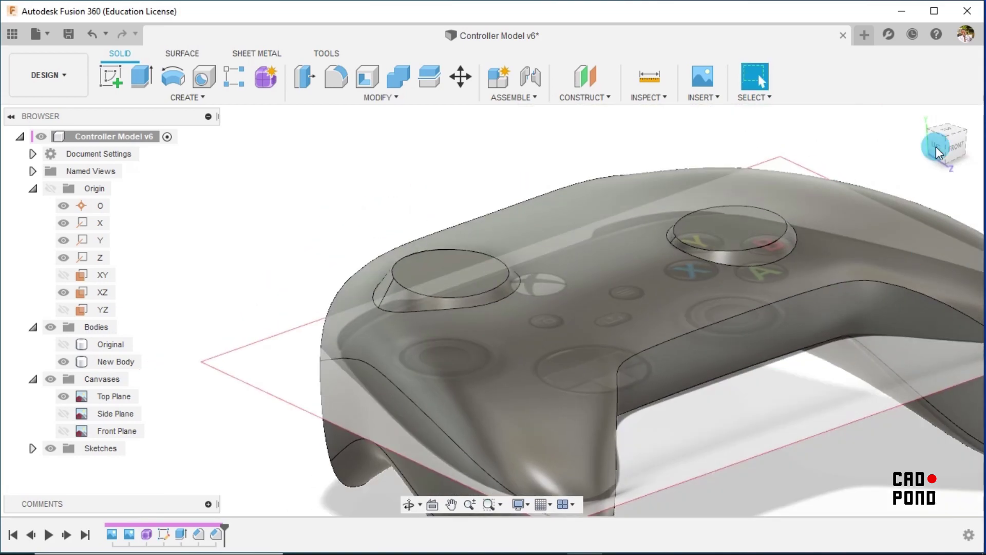
pyautogui.click(922, 116)
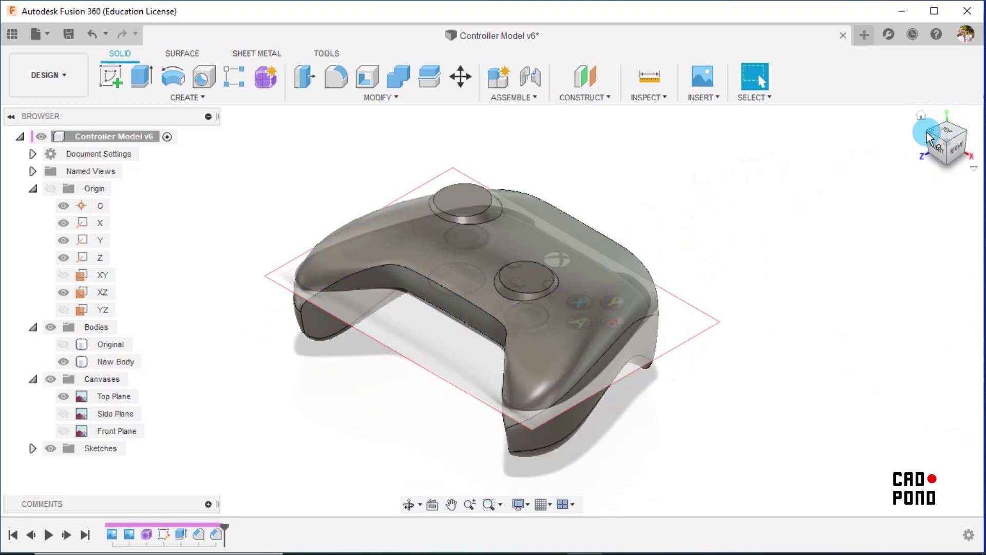
pyautogui.click(929, 133)
pyautogui.click(393, 306)
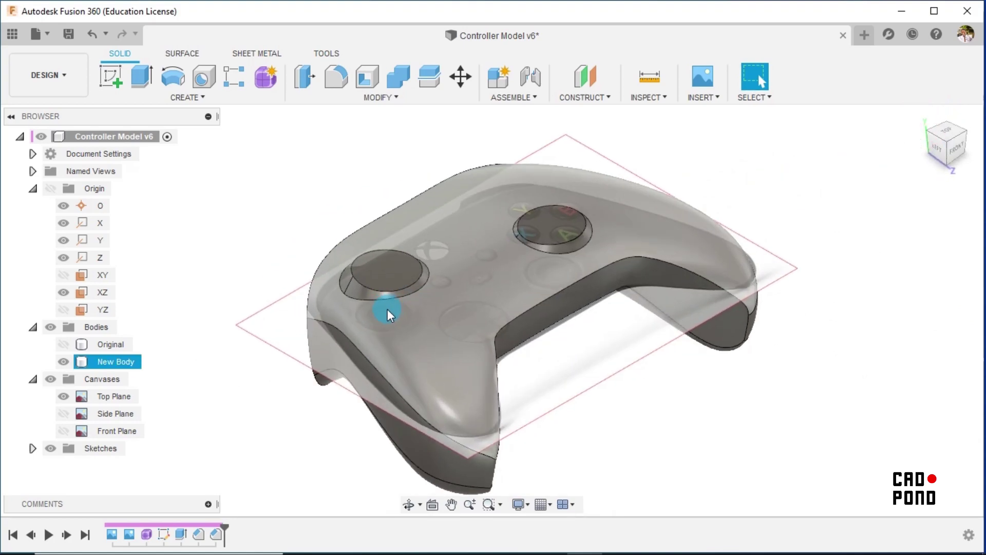
pyautogui.scroll(1, 387, 309)
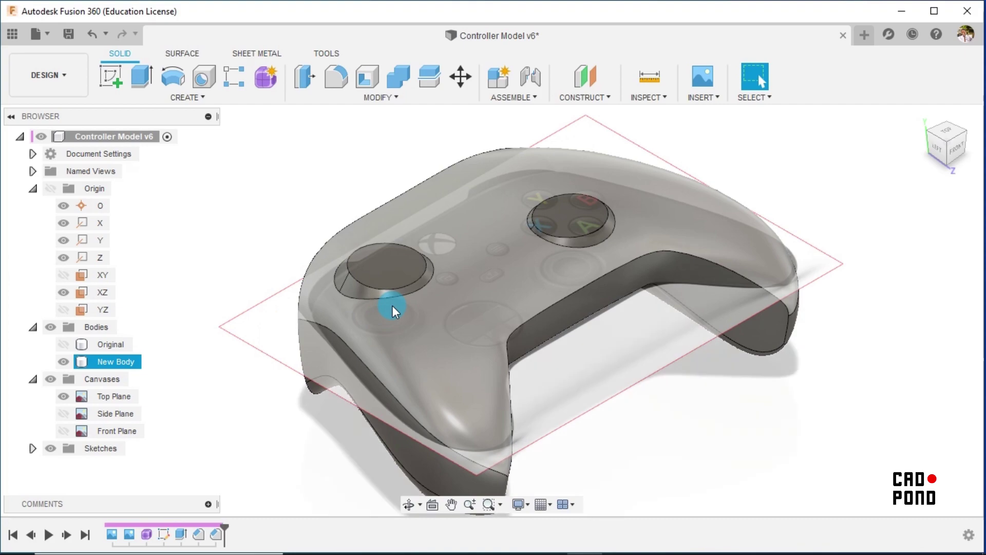
pyautogui.click(957, 151)
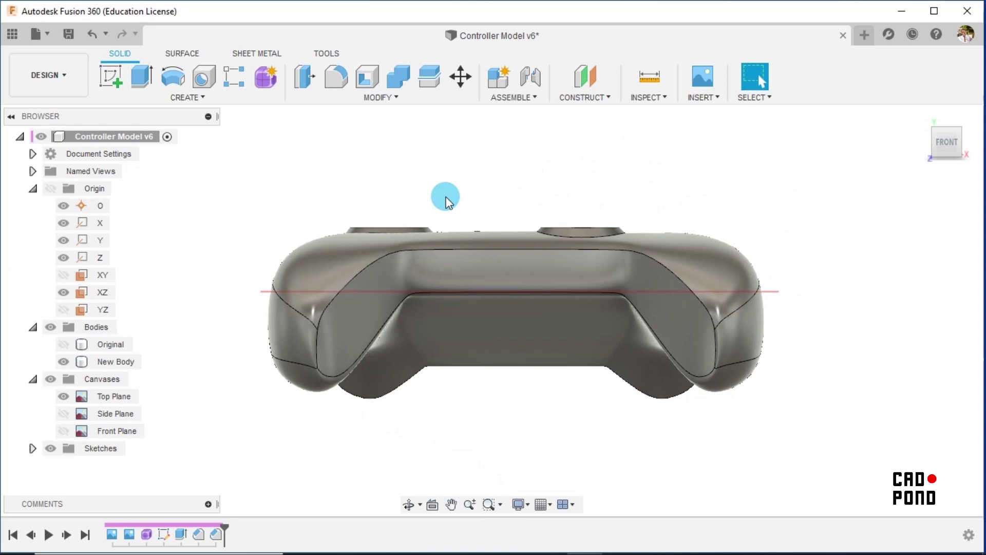
pyautogui.keyDown('shift'); pyautogui.moveTo(445, 199); pyautogui.dragTo(473, 211, button='middle'); pyautogui.keyUp('shift')
pyautogui.keyDown('shift'); pyautogui.moveTo(483, 216); pyautogui.dragTo(485, 220, button='middle'); pyautogui.keyUp('shift')
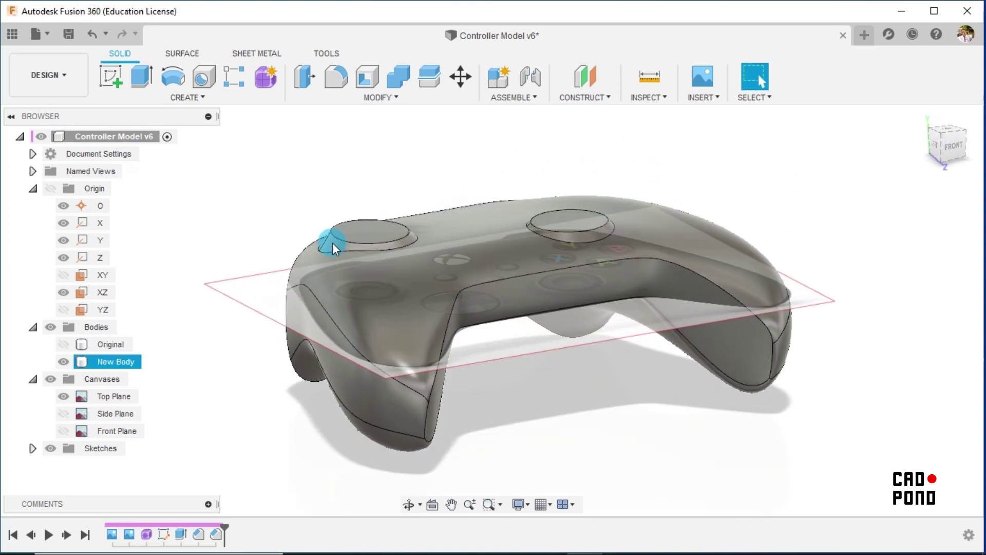
pyautogui.scroll(4, 320, 250)
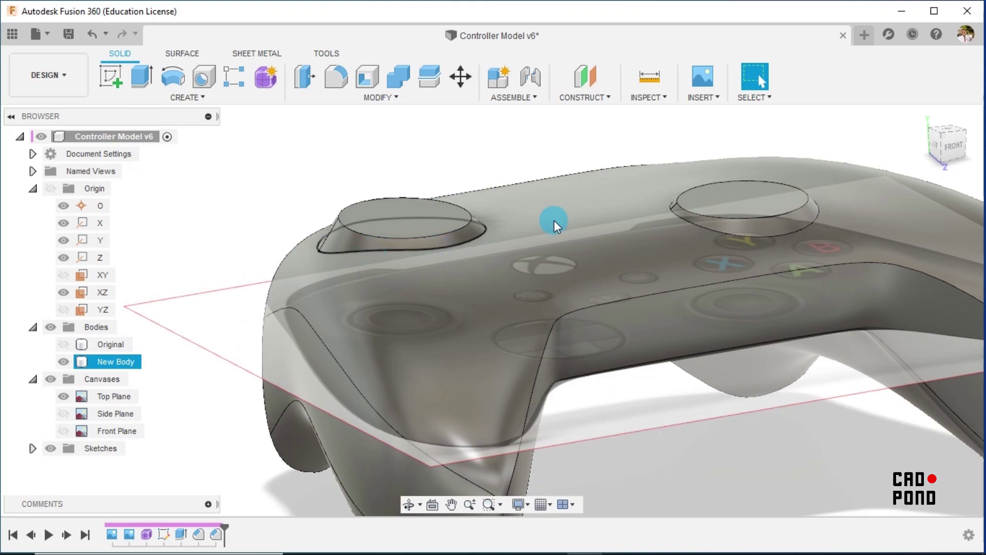
pyautogui.click(919, 116)
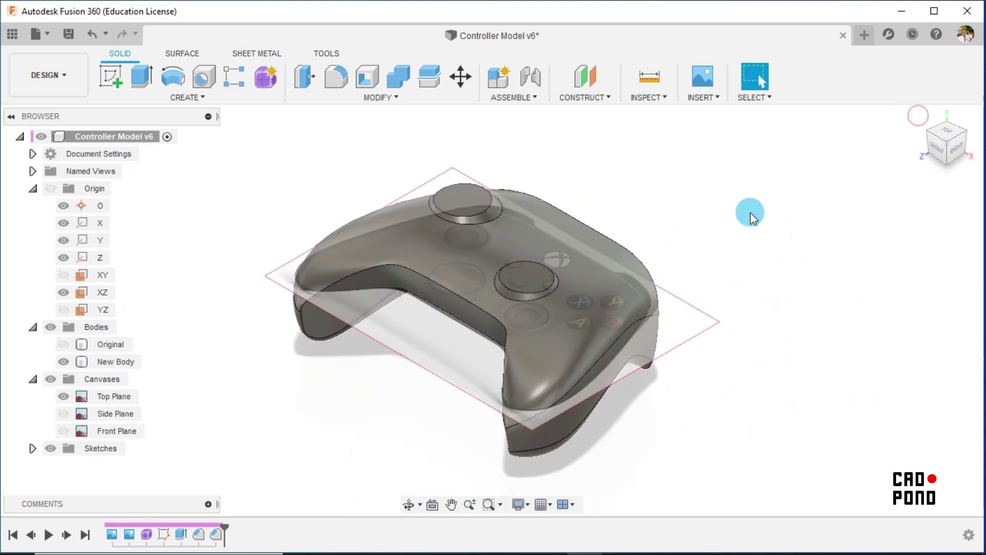
# Step: Fillet the outer edge of the left thumbstick's chamfered base with a constant radius of 8 mm
pyautogui.click(330, 81)
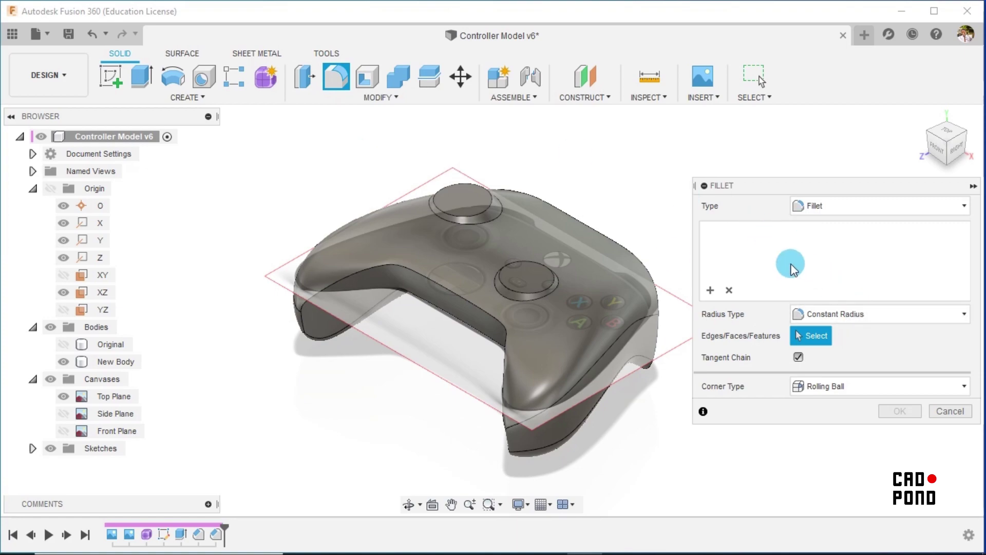
pyautogui.scroll(4, 497, 239)
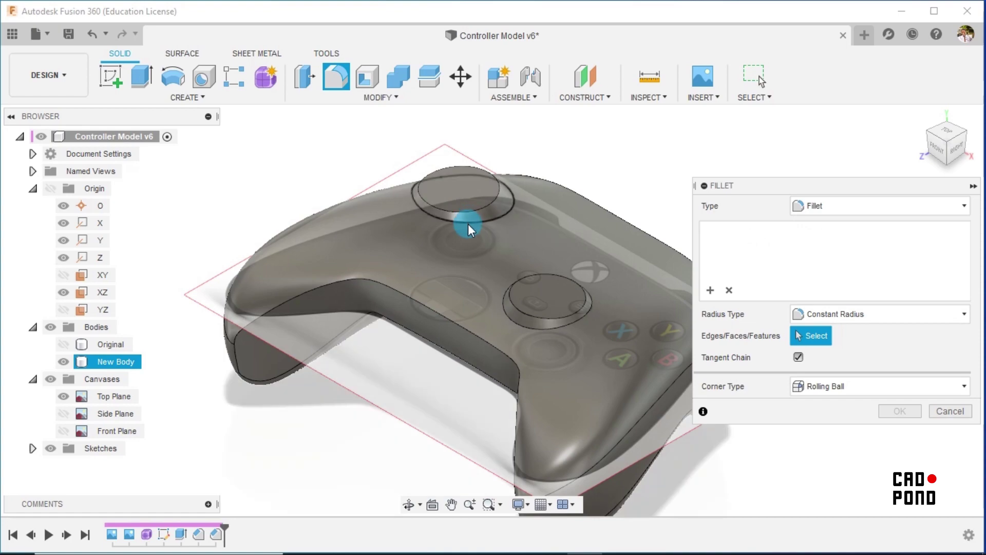
pyautogui.click(468, 224)
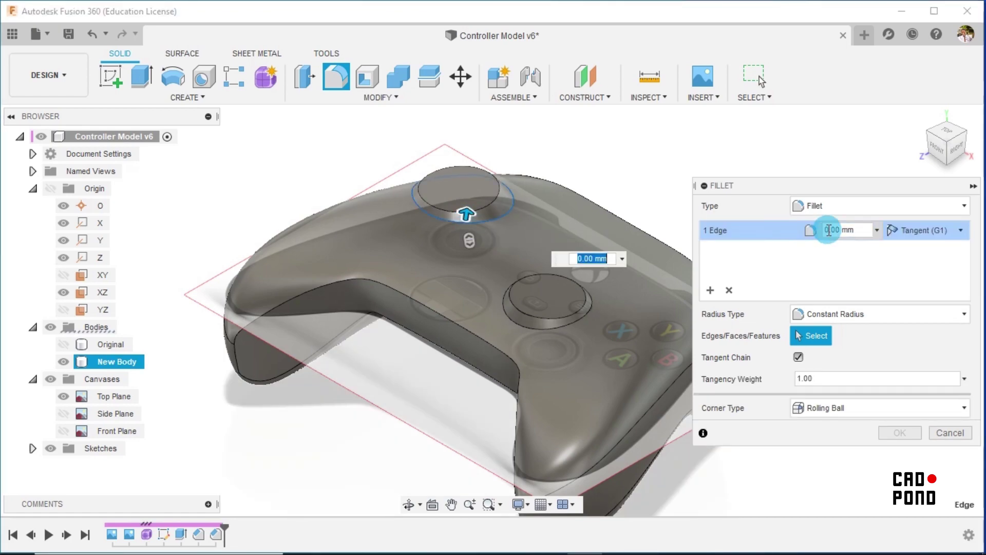
pyautogui.click(847, 229)
pyautogui.write('8')
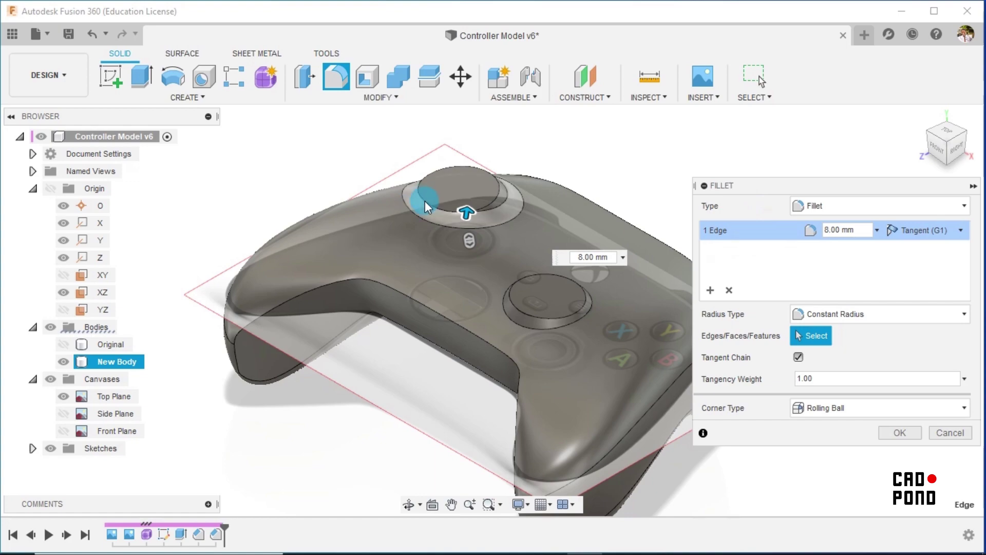
pyautogui.scroll(8, 425, 201)
pyautogui.scroll(-8, 432, 205)
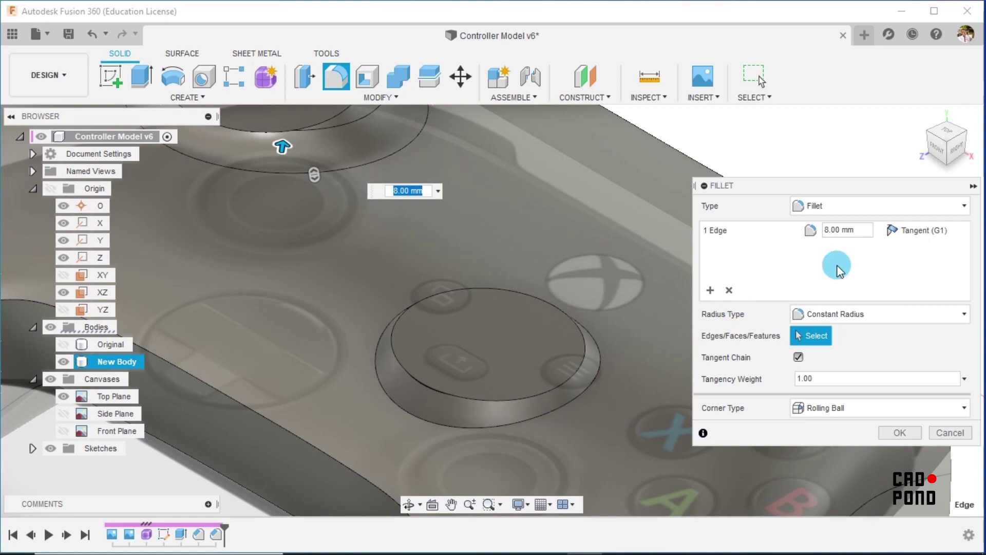
pyautogui.click(810, 333)
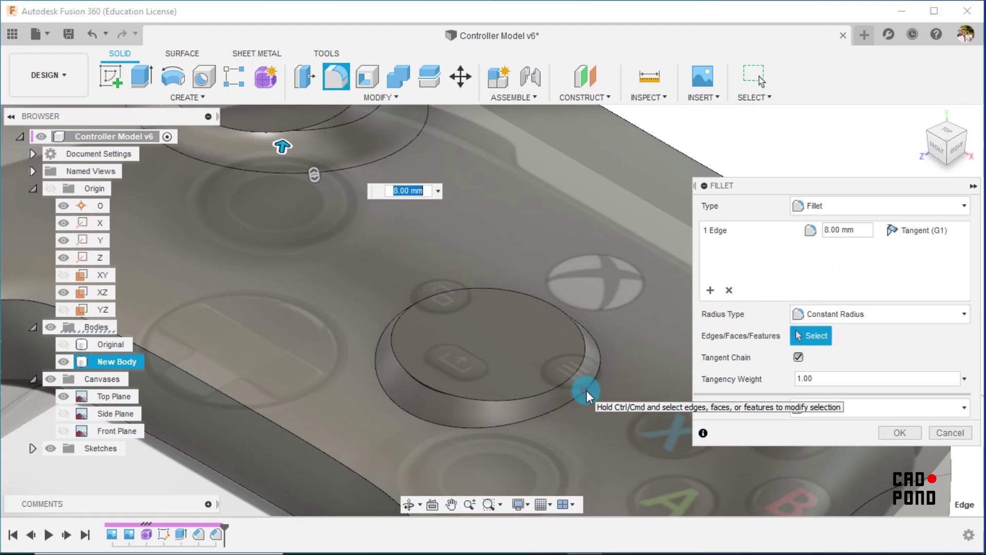
pyautogui.click(896, 433)
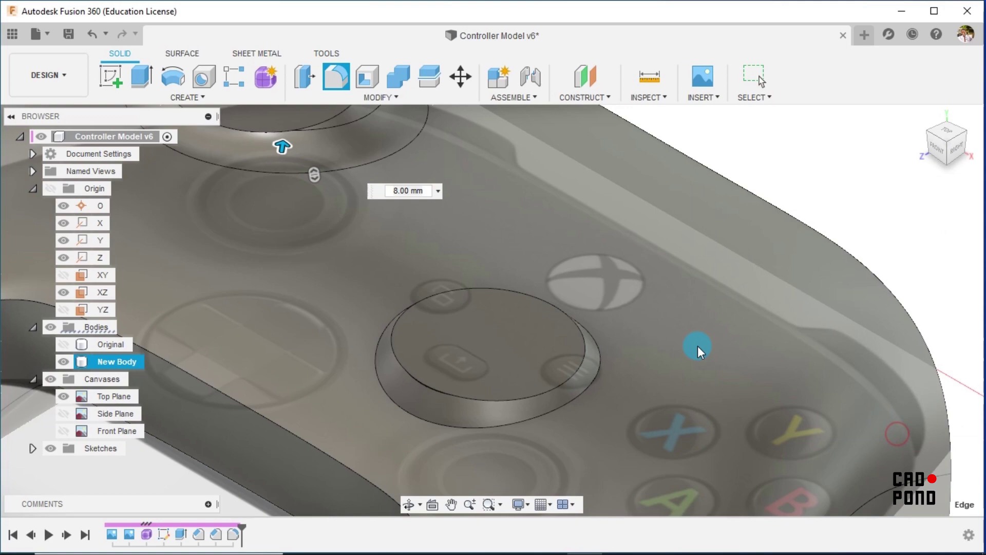
# Step: Fillet the outer edge of the right thumbstick's chamfered base with a constant radius of 8 mm
pyautogui.click(341, 85)
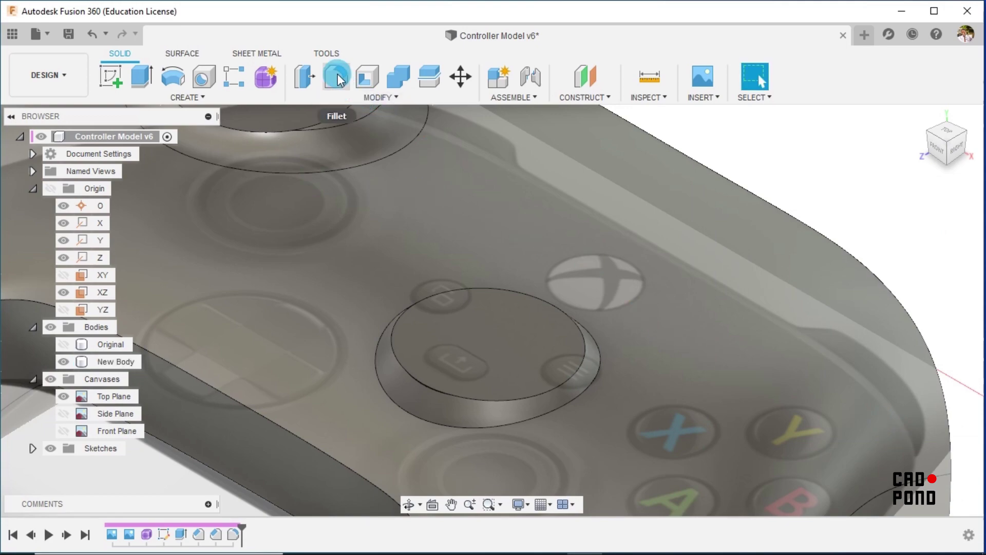
pyautogui.click(571, 400)
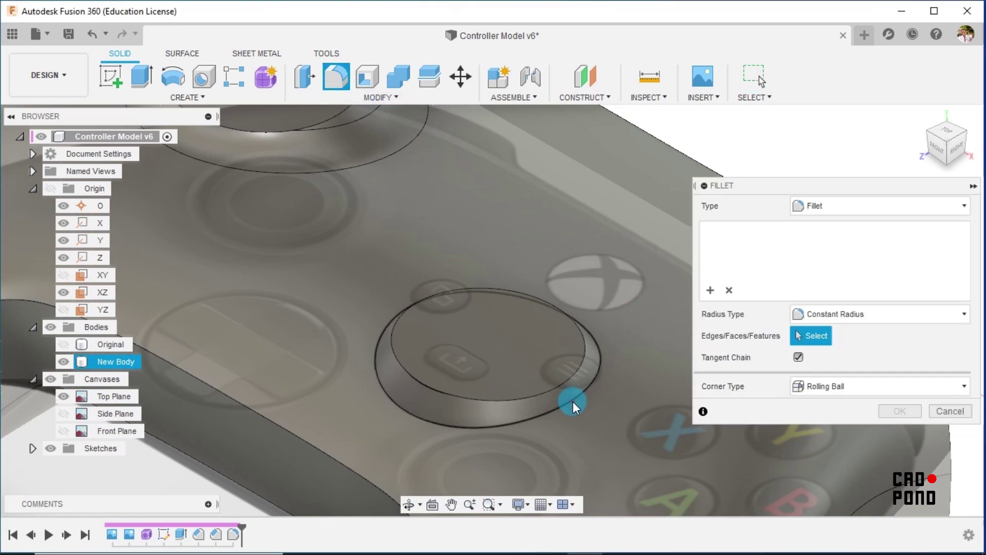
pyautogui.click(572, 401)
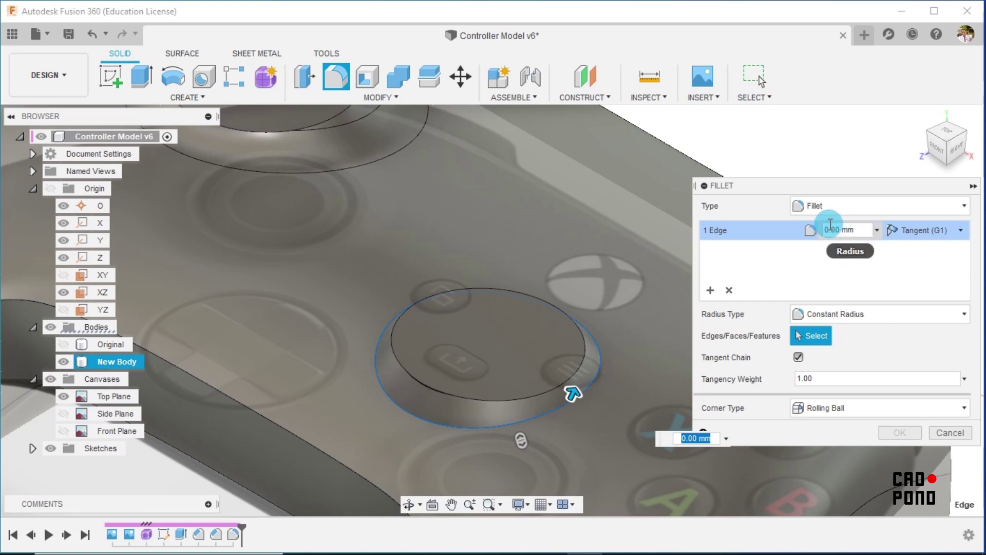
pyautogui.click(827, 225)
pyautogui.press('BackSpace')
pyautogui.write('8')
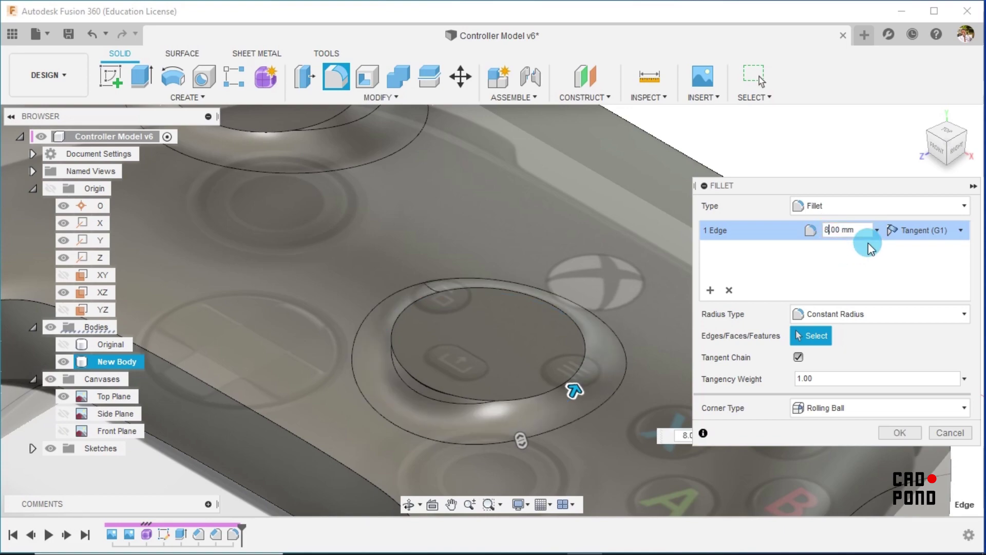
pyautogui.click(903, 432)
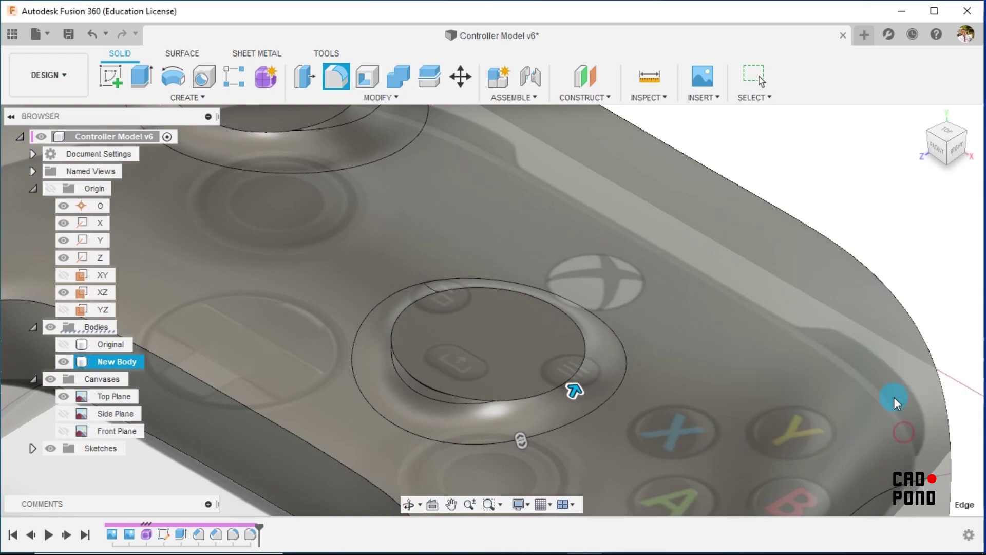
# Step: Examine both filleted thumbstick bases on the whole controller from the home view and the top-front-left corner view
pyautogui.click(917, 122)
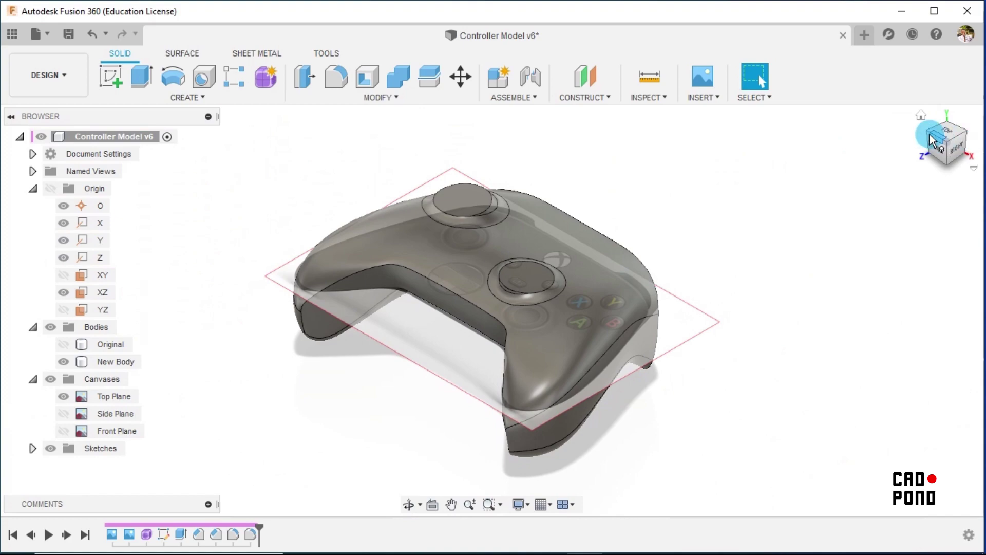
pyautogui.click(927, 133)
pyautogui.click(651, 309)
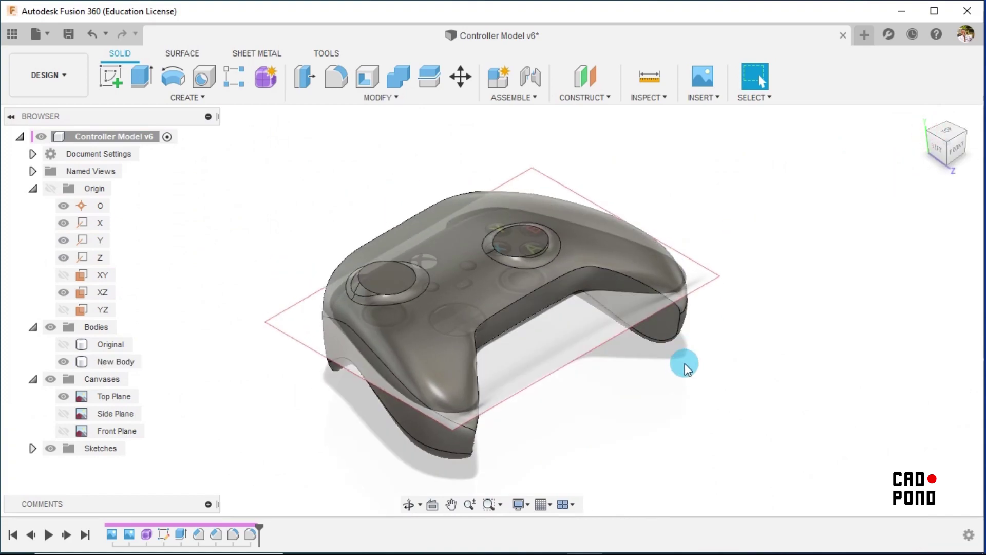
pyautogui.scroll(-1, 669, 447)
pyautogui.keyDown('shift'); pyautogui.moveTo(669, 447); pyautogui.dragTo(660, 417, button='middle'); pyautogui.keyUp('shift')
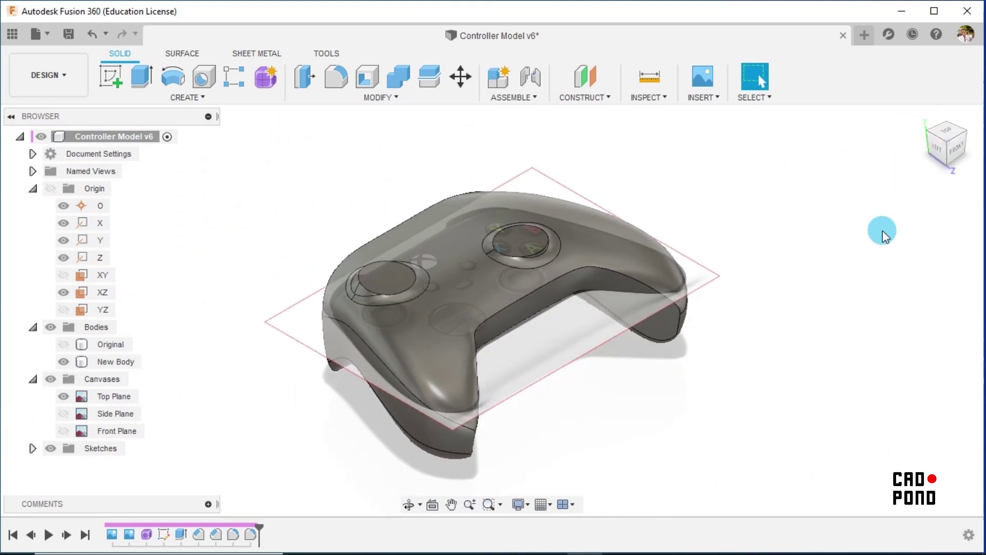